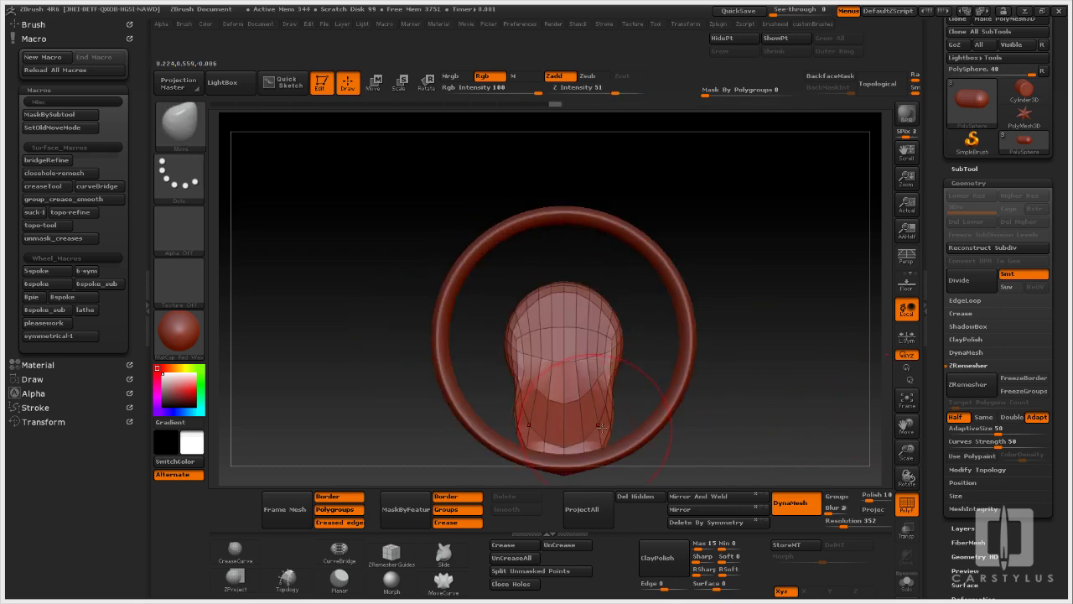
Narrow the hub's lower spoke with the Move brush and turn on Transparency and Ghost display
drag(602, 428, 580, 430)
drag(721, 415, 830, 407)
click(907, 530)
click(906, 556)
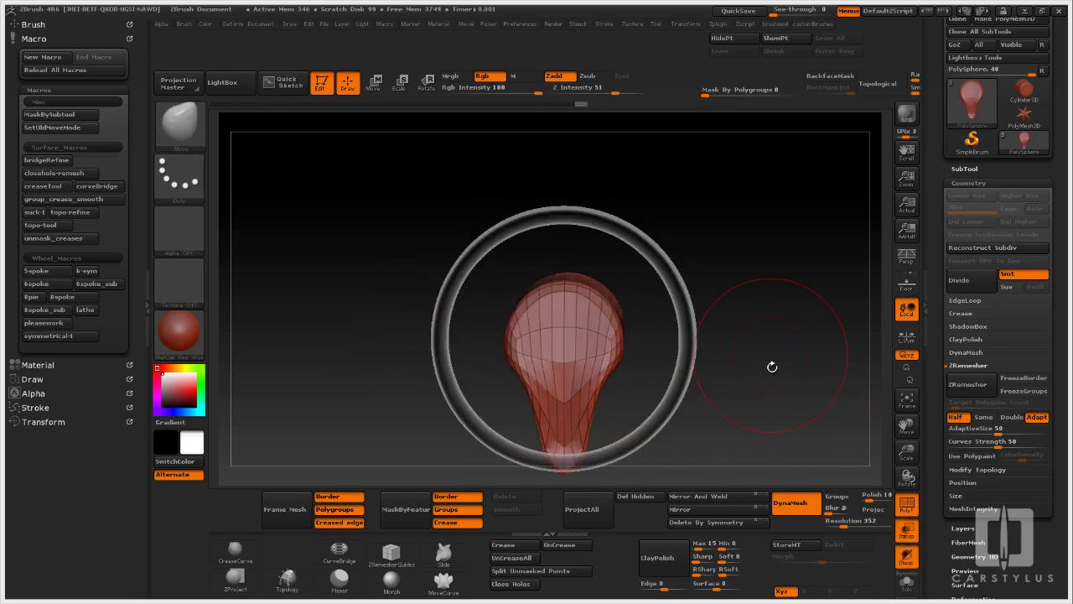
mouse_move(772, 368)
mouse_down()
mouse_move(587, 436)
mouse_move(570, 352)
mouse_move(542, 301)
mouse_move(466, 308)
mouse_move(738, 361)
mouse_move(655, 367)
mouse_up()
key(w)
key(q)
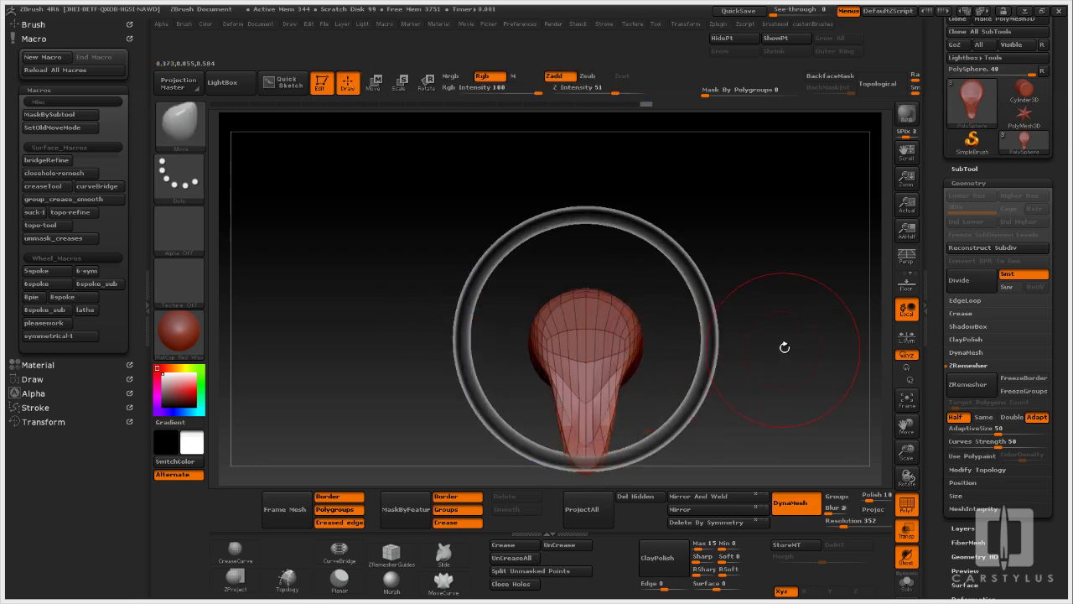
Pull two symmetrical side spokes from the hub out past the rim with the Move brush, and subdivide the mesh to level 2
drag(764, 385, 737, 360)
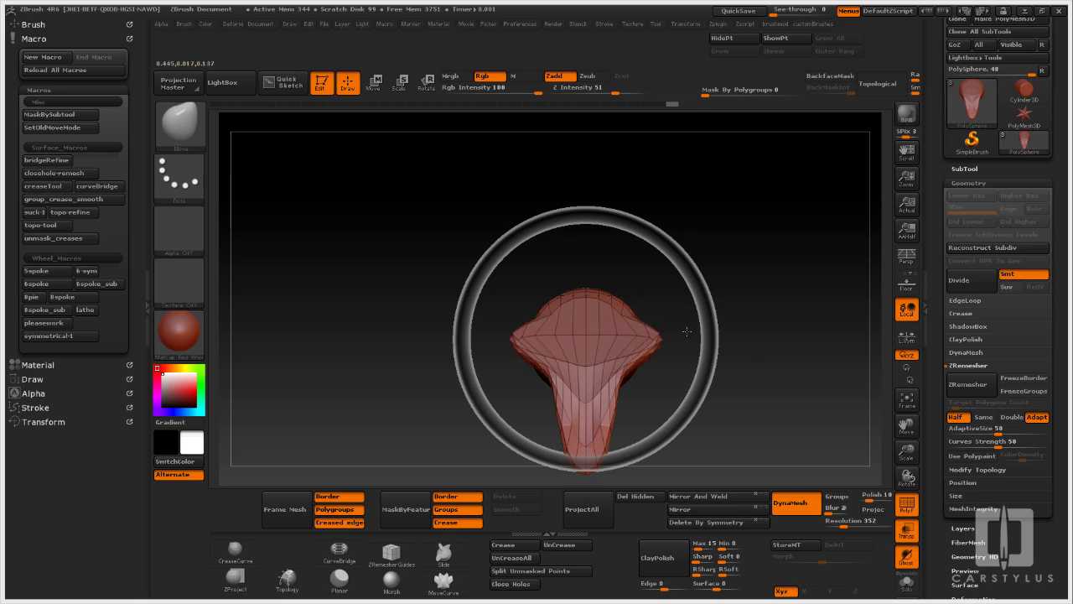
mouse_move(740, 394)
mouse_down()
mouse_move(800, 359)
mouse_move(763, 354)
mouse_move(796, 377)
mouse_move(727, 352)
mouse_up()
key(ctrl+z)
key(ctrl+d)
drag(662, 354, 675, 354)
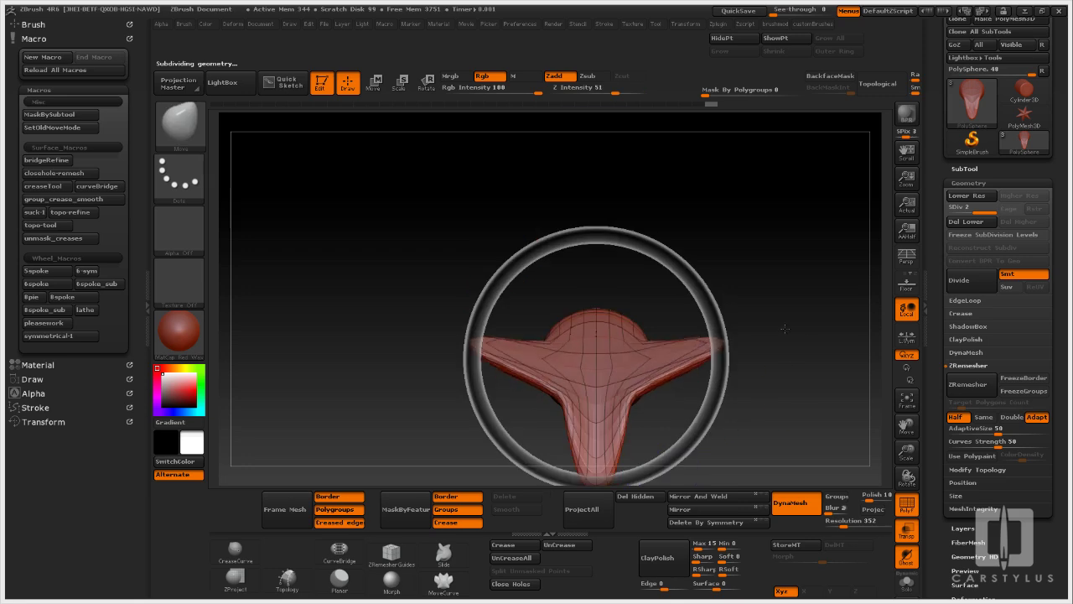
drag(778, 325, 695, 360)
key(w)
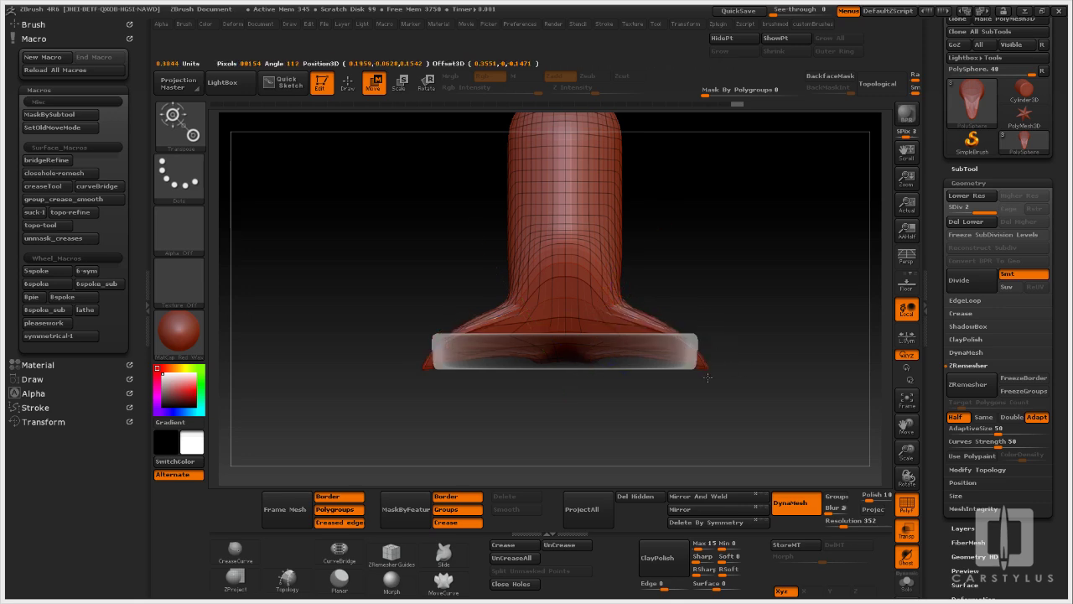
mouse_move(737, 394)
shift+mouse_down()
mouse_move(771, 368)
mouse_move(836, 364)
mouse_move(771, 373)
shift+mouse_up()
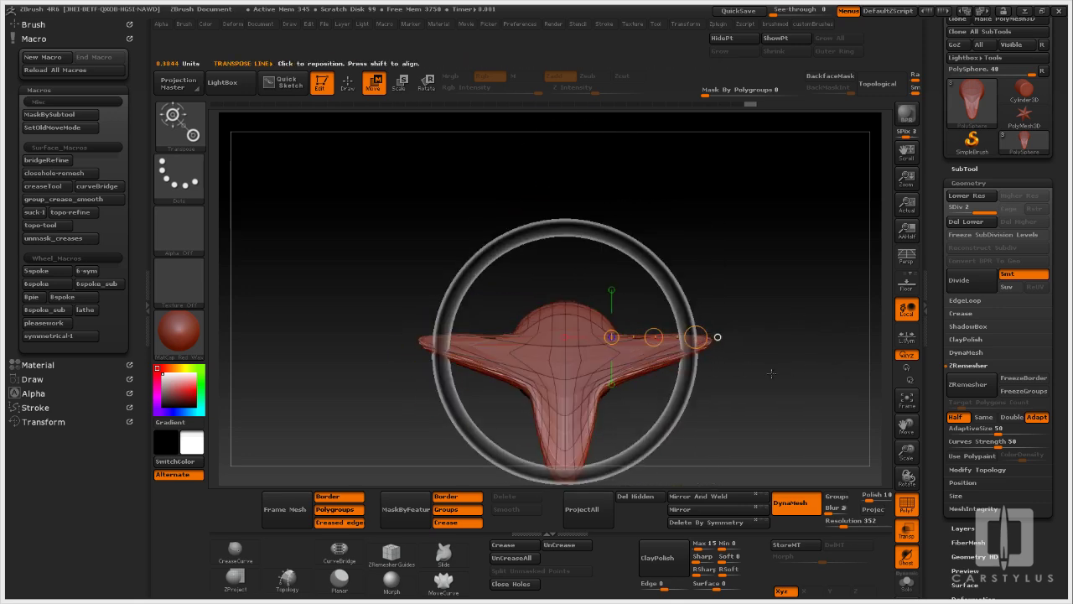
key(q)
Try to trim the side spoke tips at the rim with ClipRect, and undo the clip
ctrl+shift+click(196, 126)
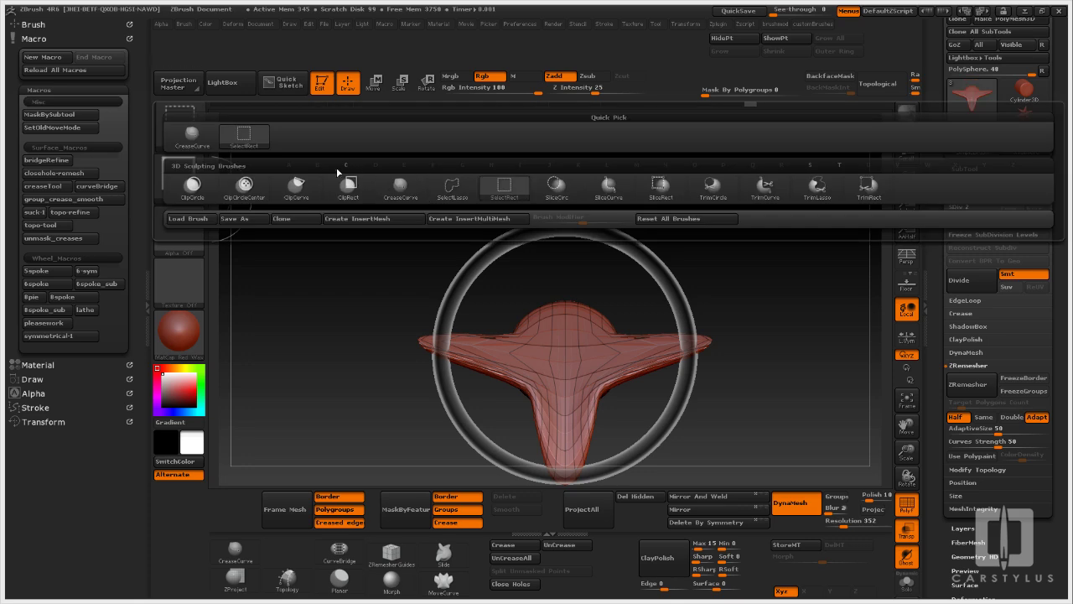
ctrl+shift+click(343, 178)
ctrl+shift+drag(678, 333, 720, 380)
key(ctrl+z)
Trim the protruding side spoke tips along the rim with the ClipCurve brush
ctrl+shift+click(183, 135)
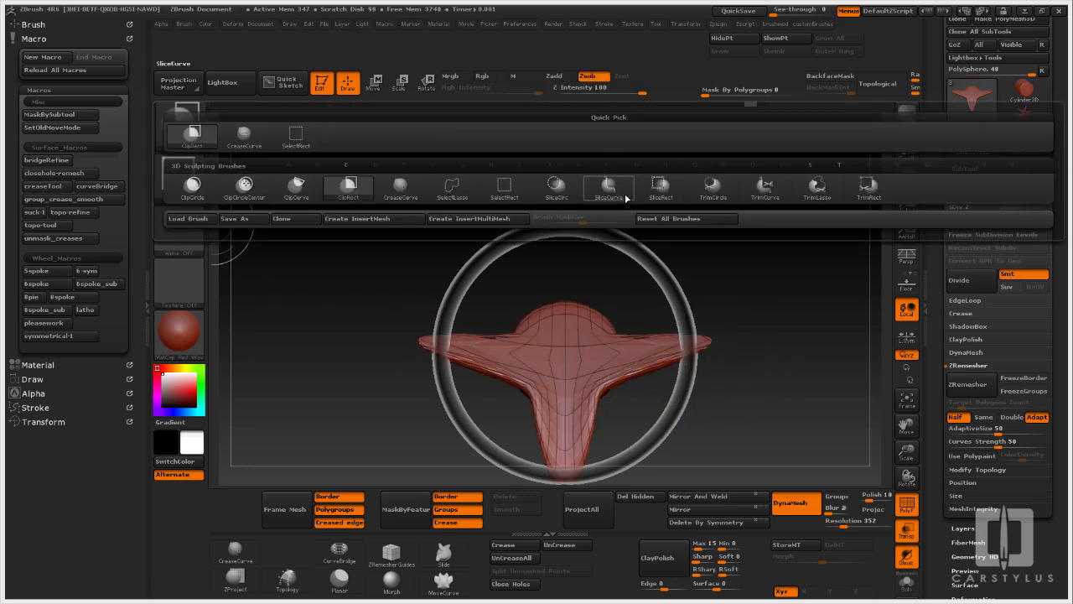
click(296, 186)
ctrl+shift+drag(702, 400, 703, 405)
drag(680, 410, 754, 436)
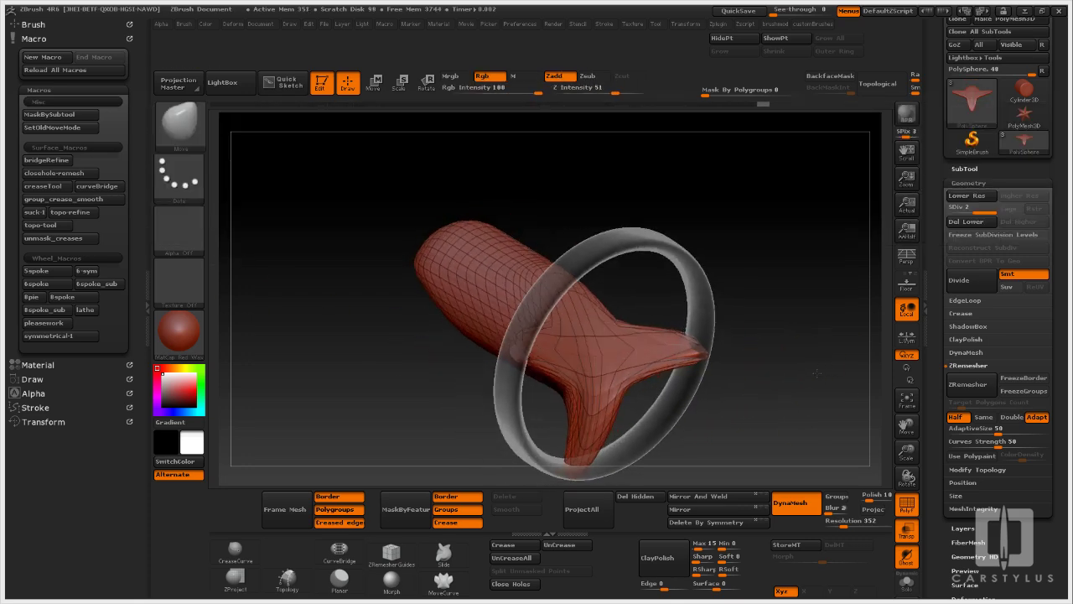
shift+drag(758, 366, 692, 360)
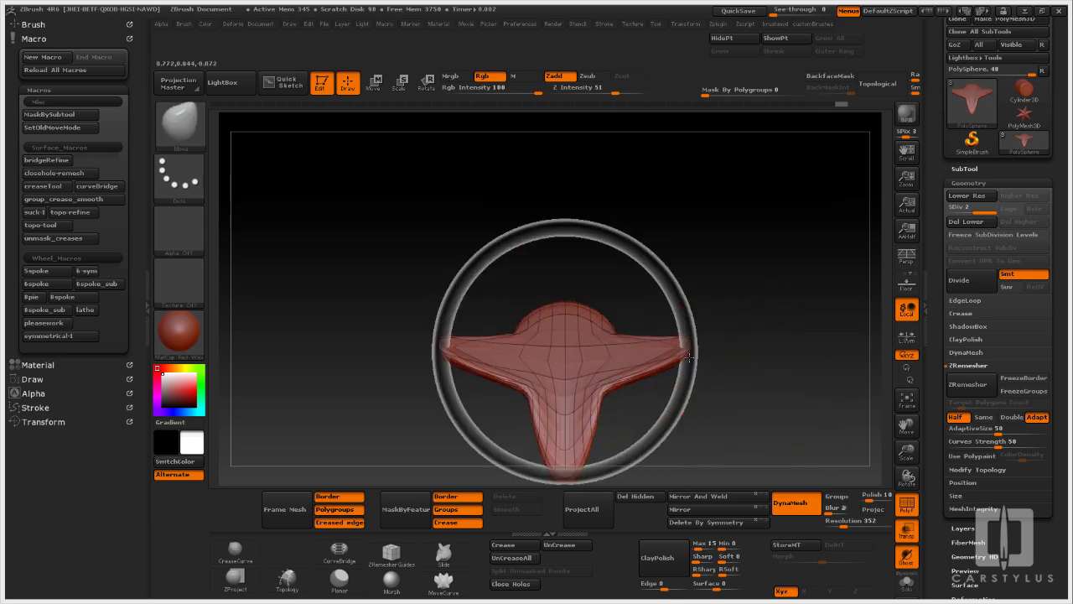
Subdivide the hub mesh to level 3 and hide its polygon wireframe
drag(751, 315, 612, 403)
key(ctrl+d)
key(shift+f)
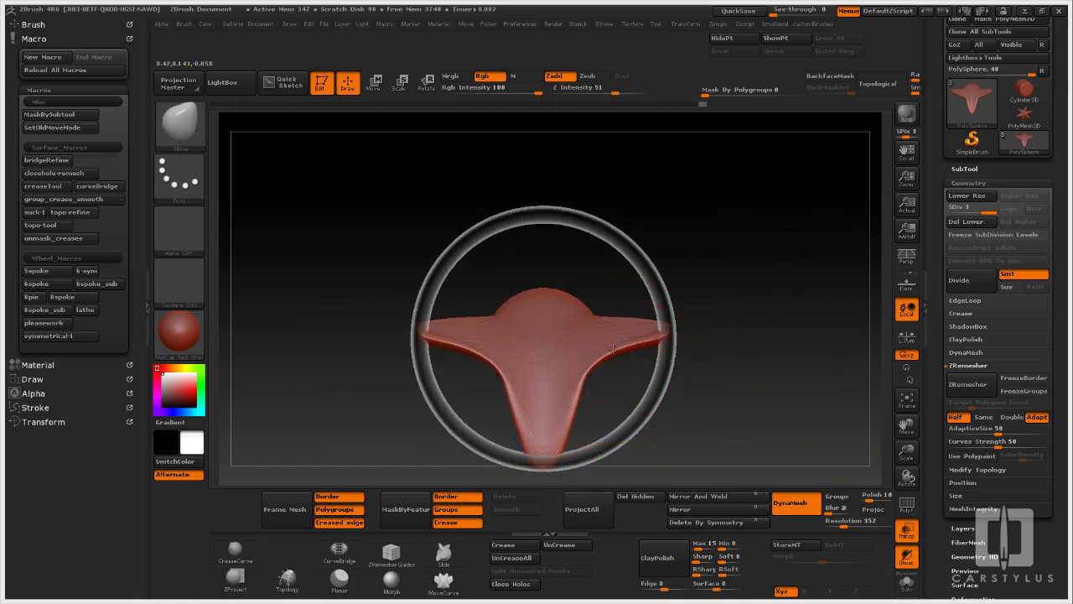
mouse_move(719, 387)
mouse_down()
mouse_move(740, 448)
mouse_move(785, 259)
mouse_move(689, 326)
mouse_up()
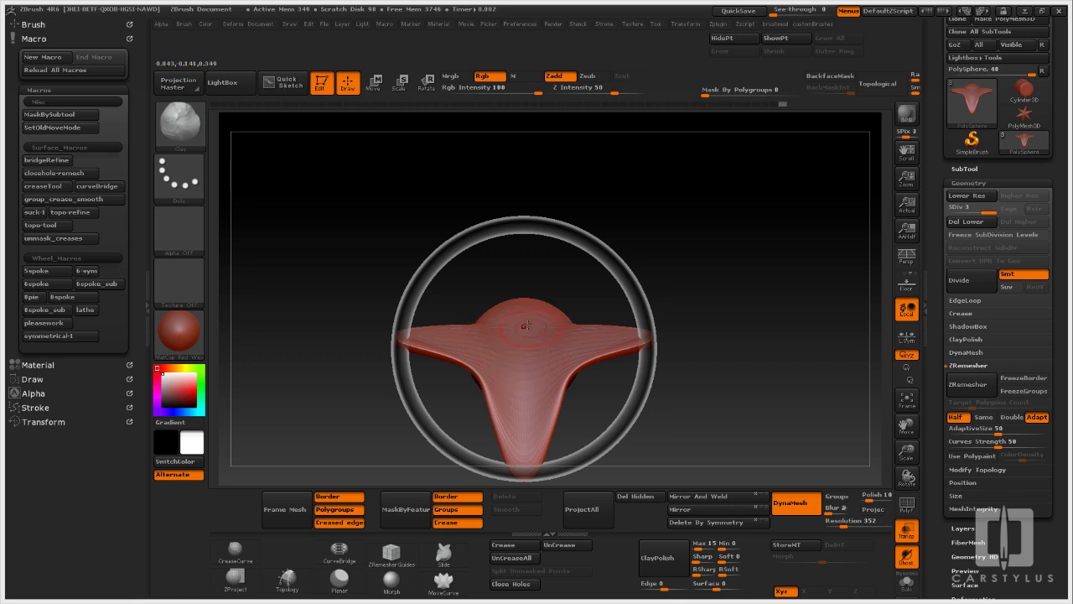
Sculpt a raised ridge down the middle of the hub with the Clay brush and smooth its surface
drag(535, 486, 596, 383)
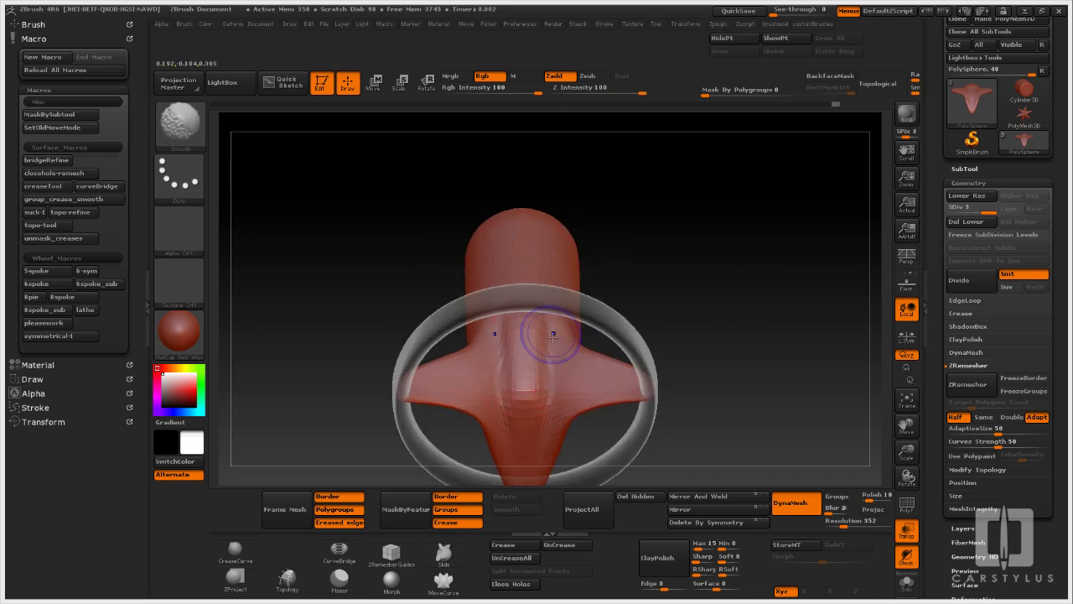
shift+drag(553, 334, 524, 325)
drag(639, 427, 654, 480)
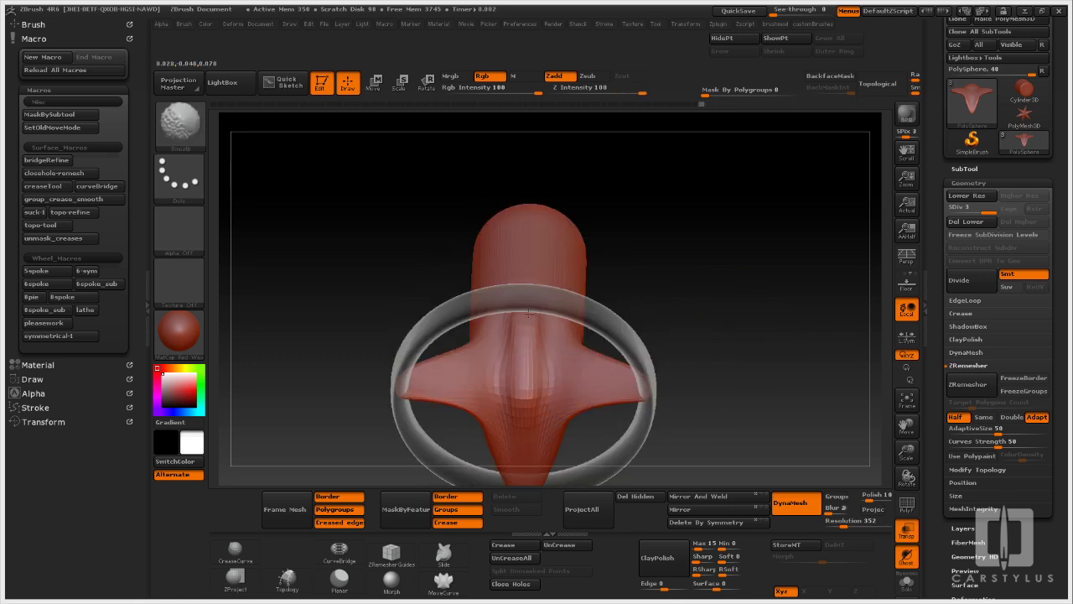
drag(694, 381, 712, 331)
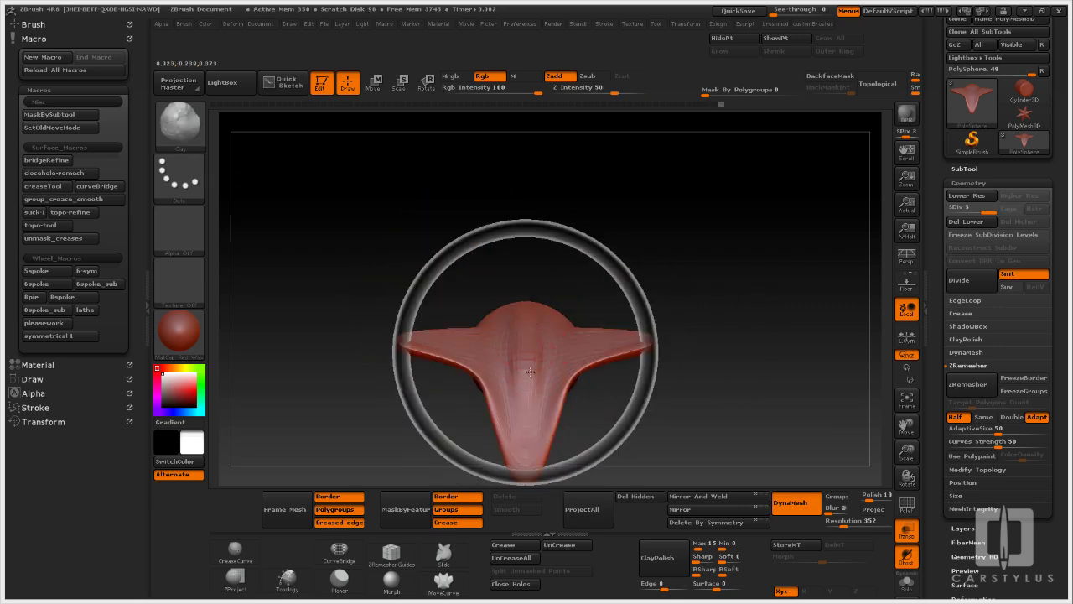
drag(655, 415, 659, 461)
mouse_move(728, 336)
mouse_down()
mouse_move(762, 288)
mouse_move(785, 388)
mouse_move(692, 366)
mouse_move(683, 394)
mouse_up()
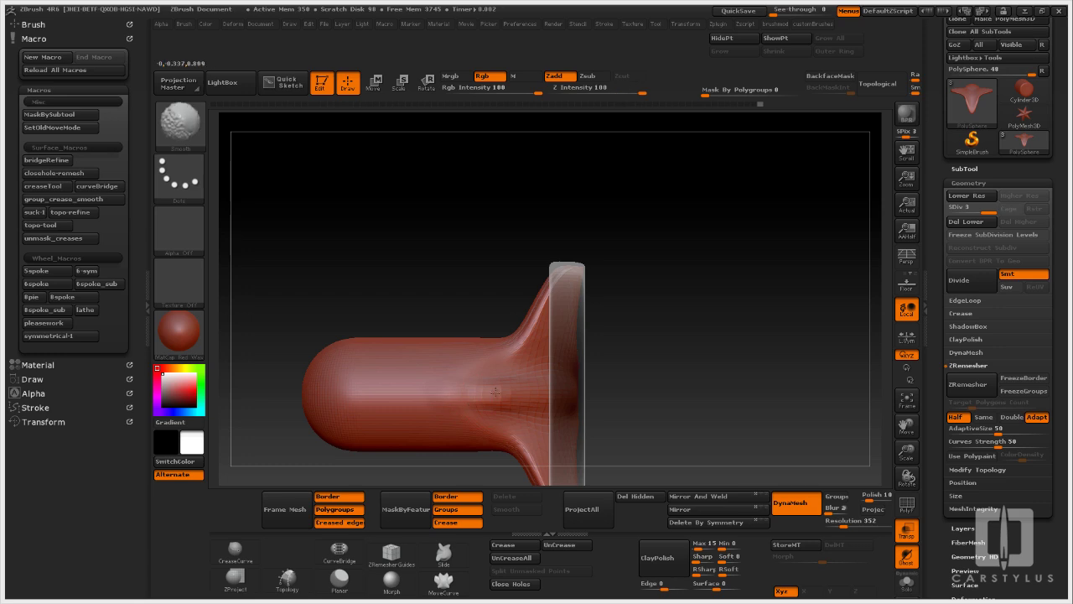
Turn off Transparency and subdivide the hub mesh to level 4
drag(817, 410, 731, 402)
click(906, 531)
drag(765, 334, 782, 362)
key(ctrl+d)
mouse_move(757, 422)
mouse_down()
mouse_move(729, 352)
mouse_move(782, 453)
mouse_move(735, 407)
mouse_move(659, 388)
mouse_up()
Switch to the Inflat sculpting brush for the hub
key(d)
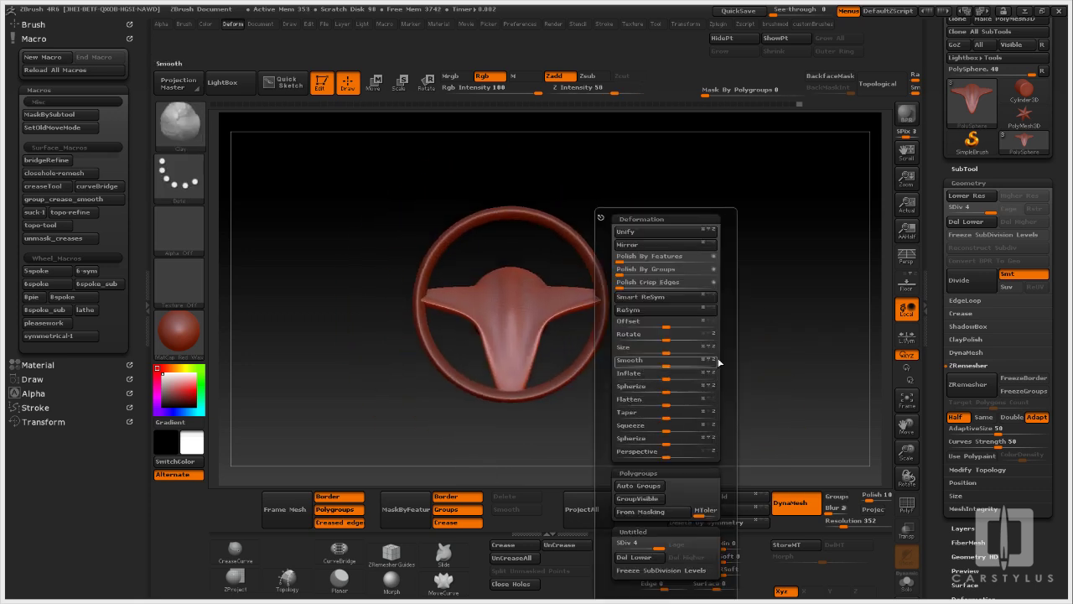
key(b)
click(700, 387)
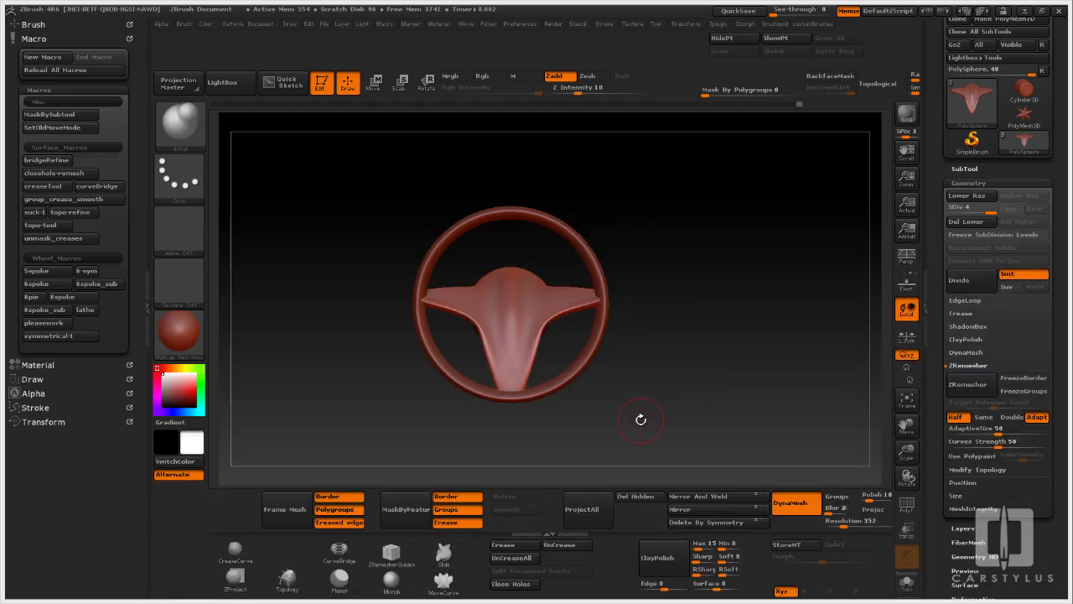
mouse_move(516, 415)
mouse_down()
mouse_move(666, 344)
mouse_move(668, 329)
mouse_move(744, 352)
mouse_move(680, 362)
mouse_up()
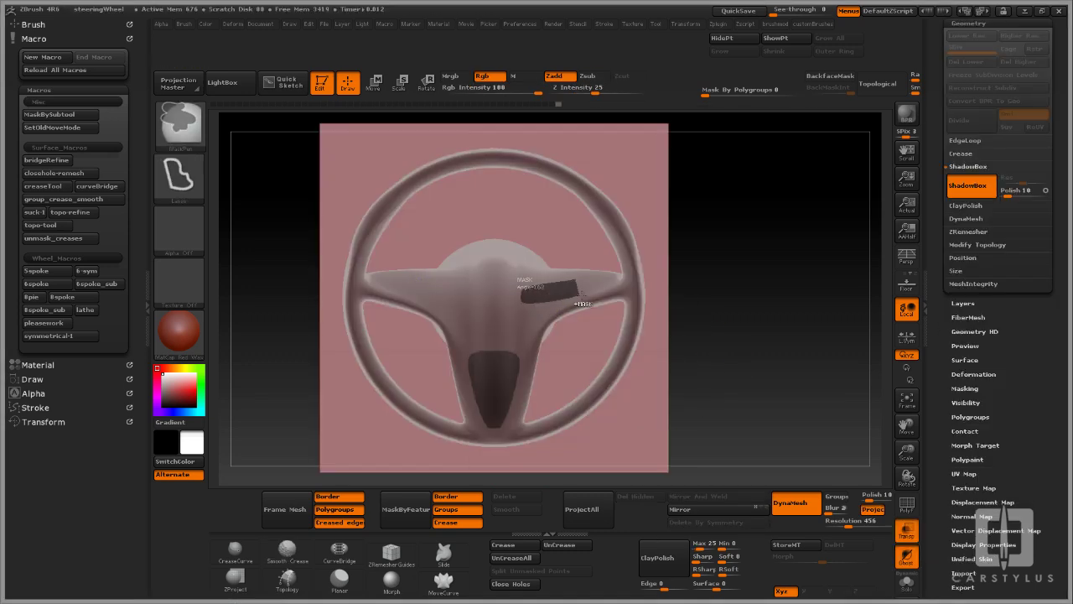
Try lasso masks over the side spokes and upper hub on the ShadowBox front plane, and undo them
key(ctrl+z)
ctrl+drag(580, 295, 607, 278)
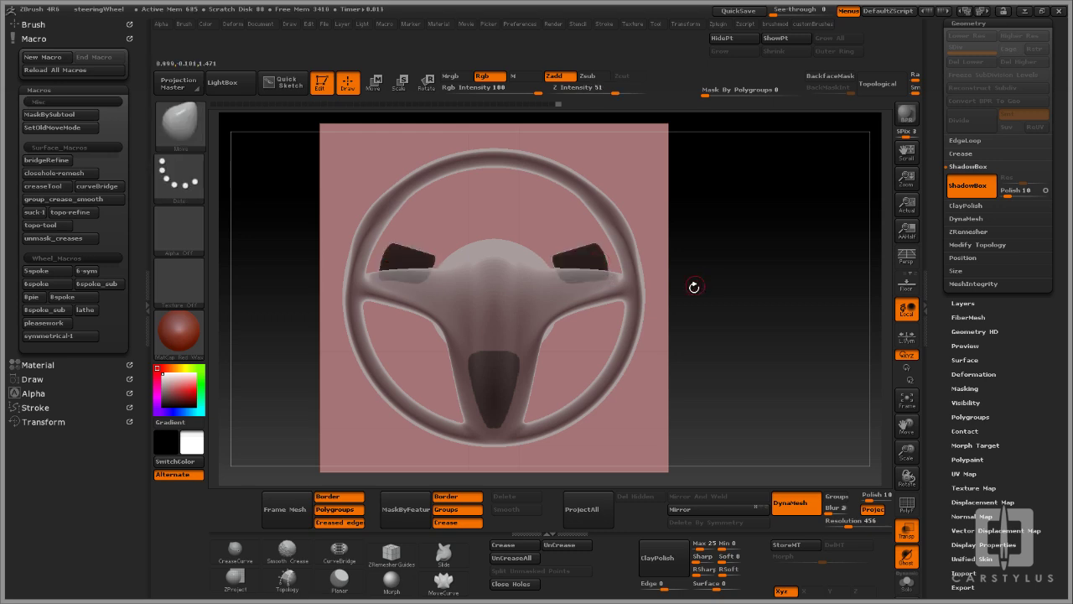
key(ctrl+z)
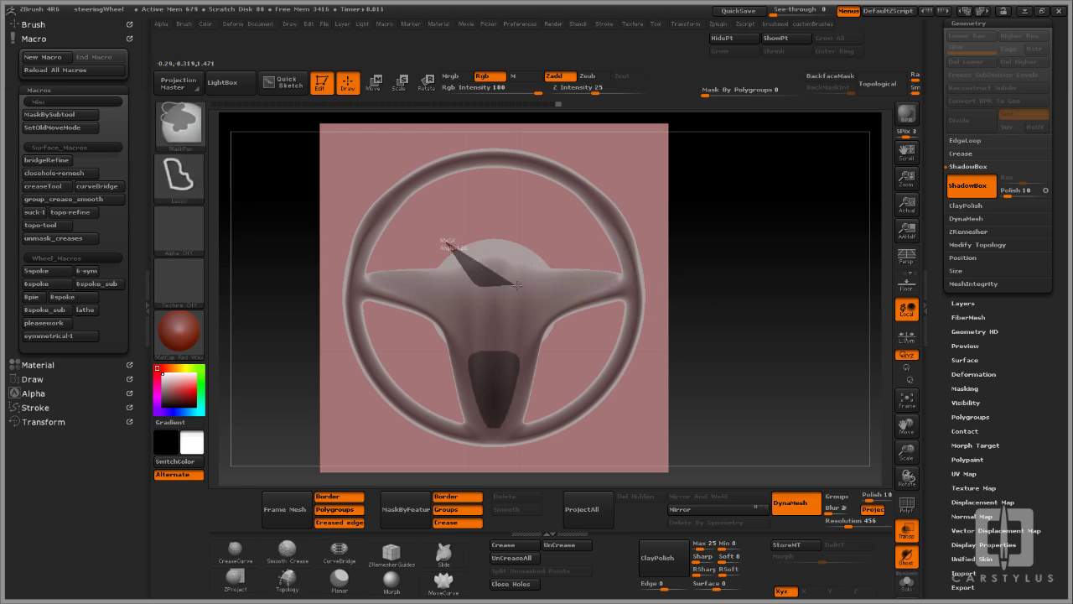
ctrl+drag(517, 285, 548, 224)
mouse_move(736, 290)
mouse_down()
mouse_move(779, 294)
mouse_move(713, 295)
mouse_up()
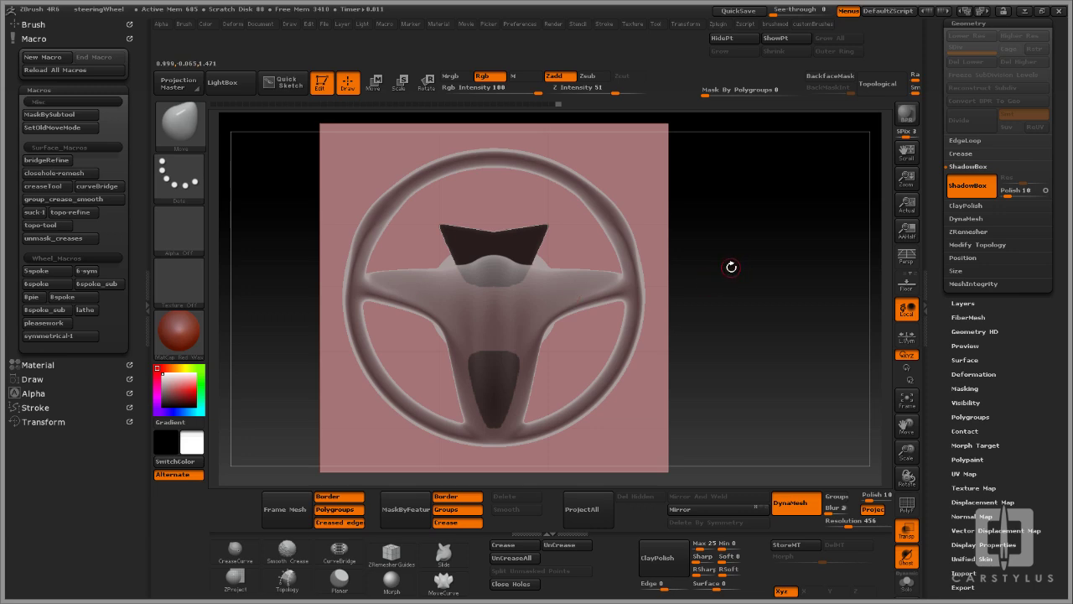
key(ctrl)
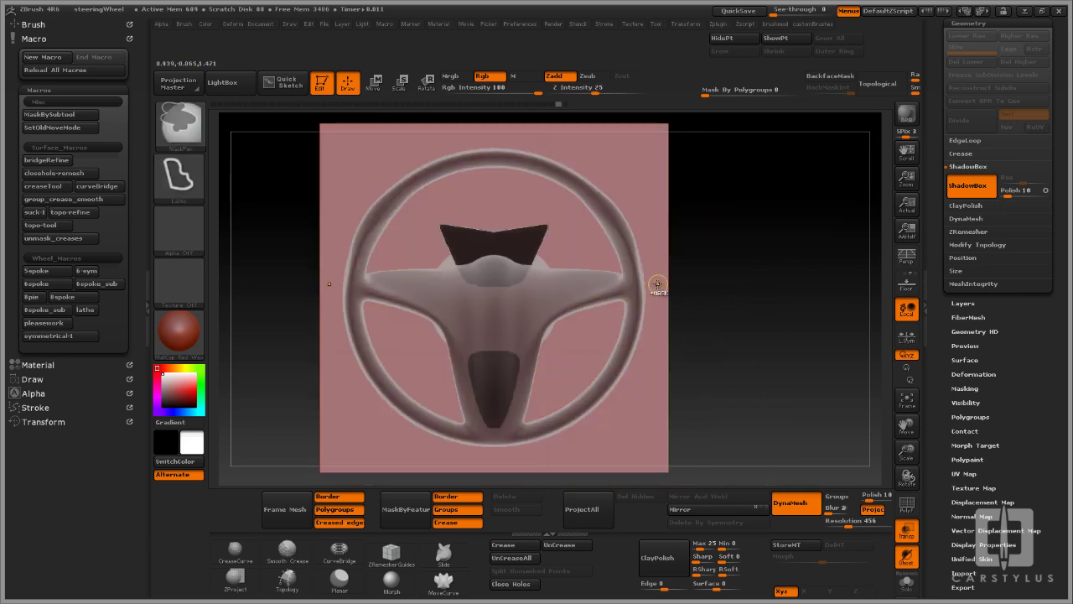
key(ctrl+z)
Mask a rectangle on the ShadowBox side plane with the Rect stroke, extending the lower cutter block from behind the hub to beyond the rim
drag(289, 335, 501, 396)
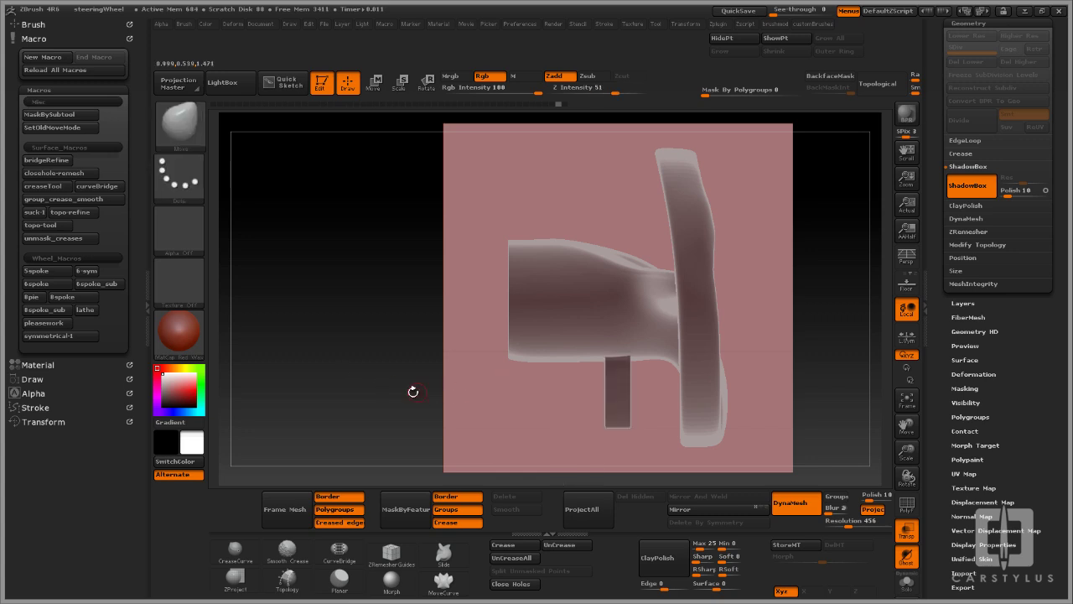
alt+drag(413, 392, 216, 373)
ctrl+click(178, 176)
ctrl+click(558, 190)
ctrl+drag(305, 321, 551, 418)
drag(713, 403, 502, 398)
mouse_move(457, 378)
alt+mouse_down()
mouse_move(662, 366)
mouse_move(513, 354)
alt+mouse_up()
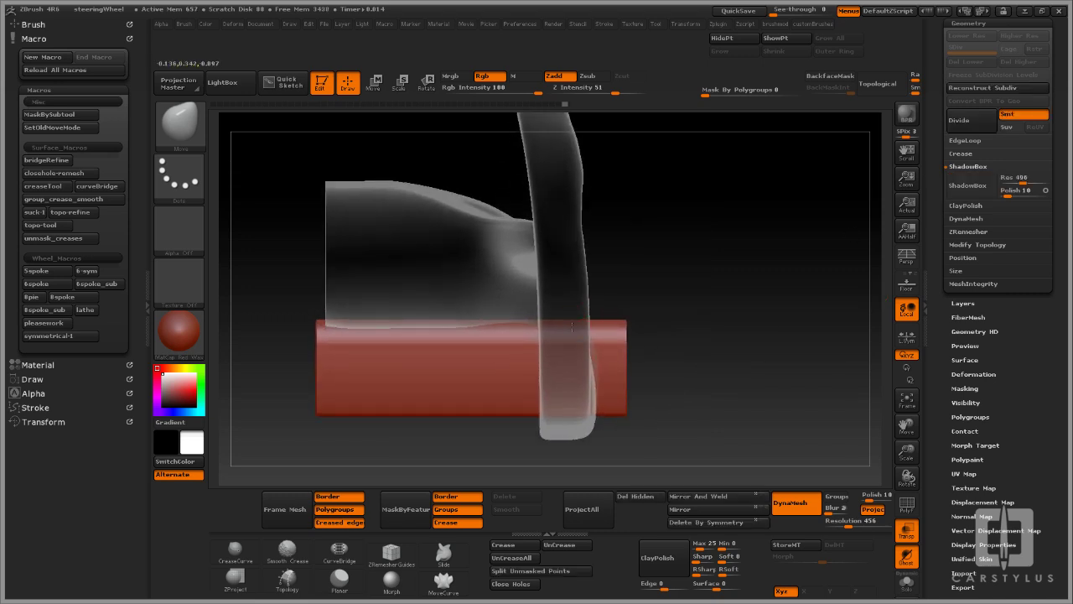
Clip the cutter block's upper side with ClipCurve so it slopes down from the rim toward the column end
key(ctrl+space)
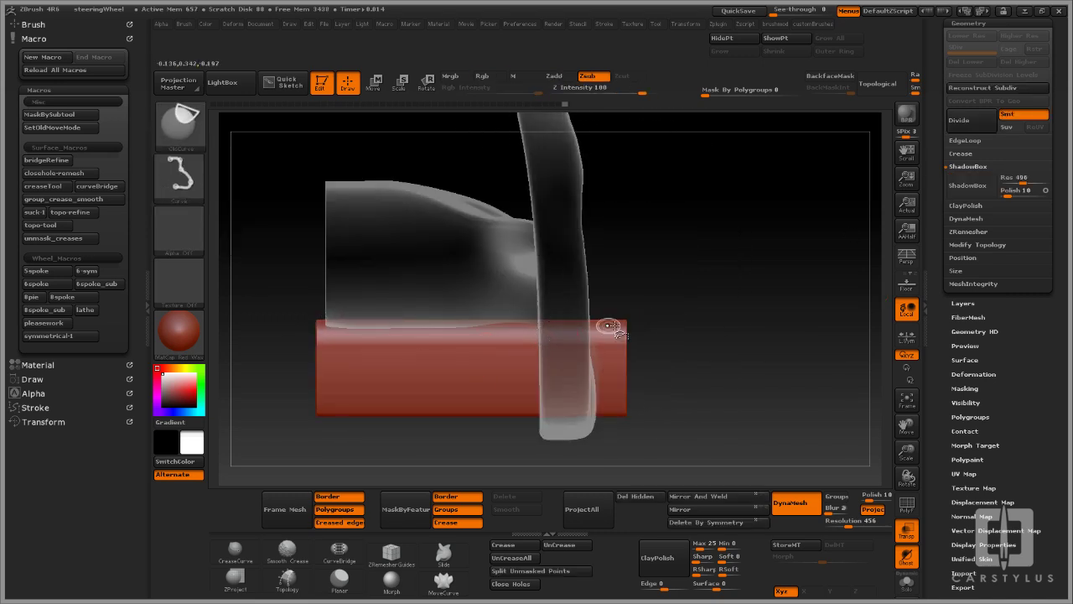
mouse_move(712, 341)
mouse_down()
mouse_move(634, 340)
mouse_move(661, 337)
mouse_up()
key(ctrl+shift)
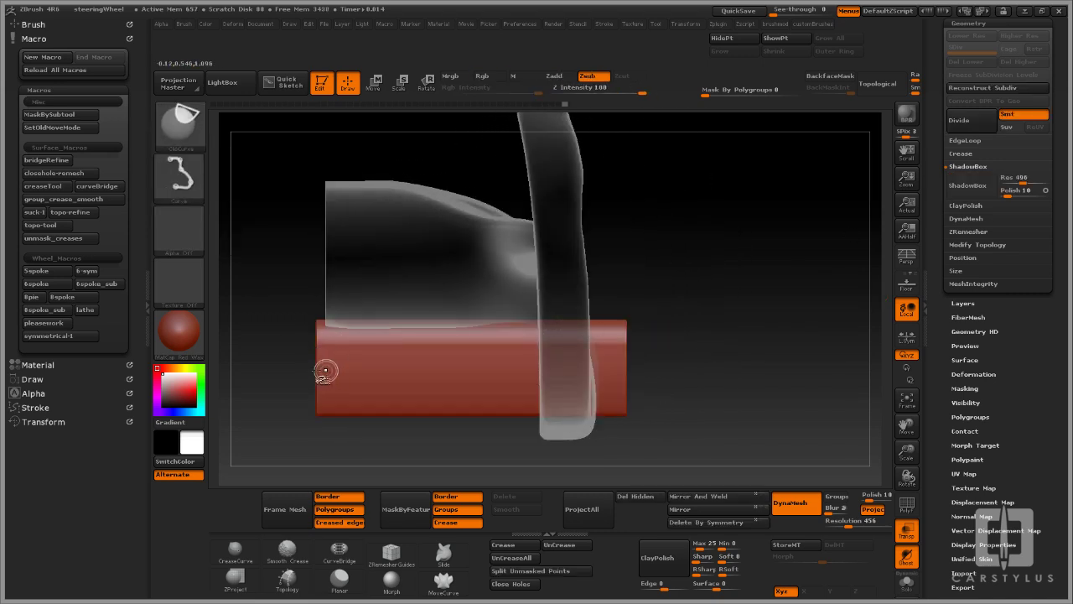
ctrl+shift+drag(292, 379, 642, 308)
mouse_move(712, 336)
mouse_down()
mouse_move(654, 341)
mouse_move(699, 339)
mouse_up()
key(ctrl+shift)
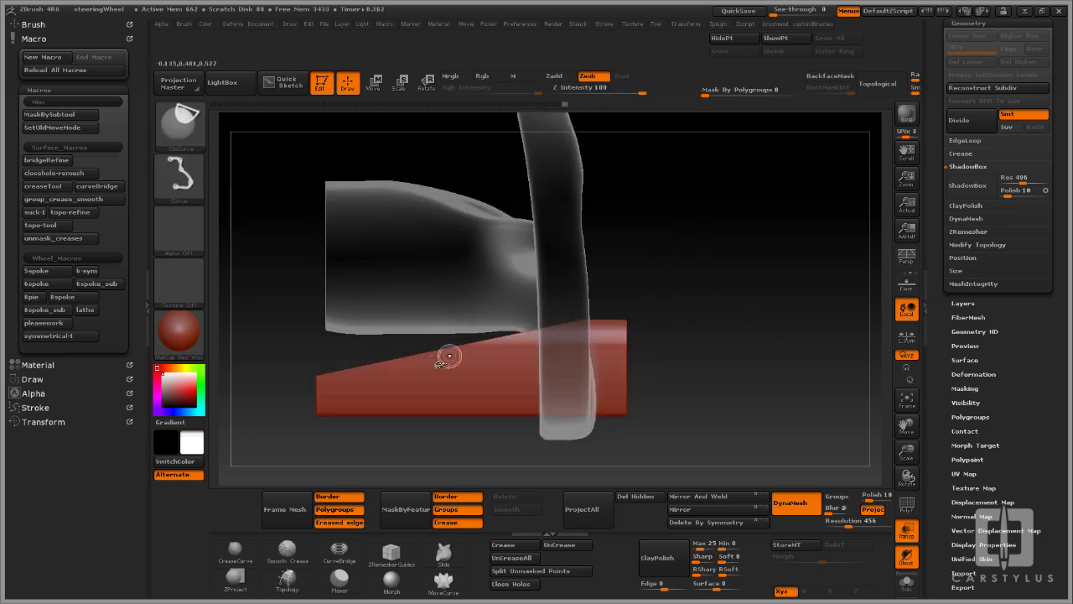
ctrl+shift+drag(621, 311, 622, 311)
Clip the cutter block's long sides with ClipCurve so it narrows toward the column end
mouse_move(772, 350)
mouse_down()
mouse_move(743, 379)
mouse_move(837, 401)
mouse_move(793, 449)
mouse_move(764, 355)
mouse_move(485, 437)
mouse_up()
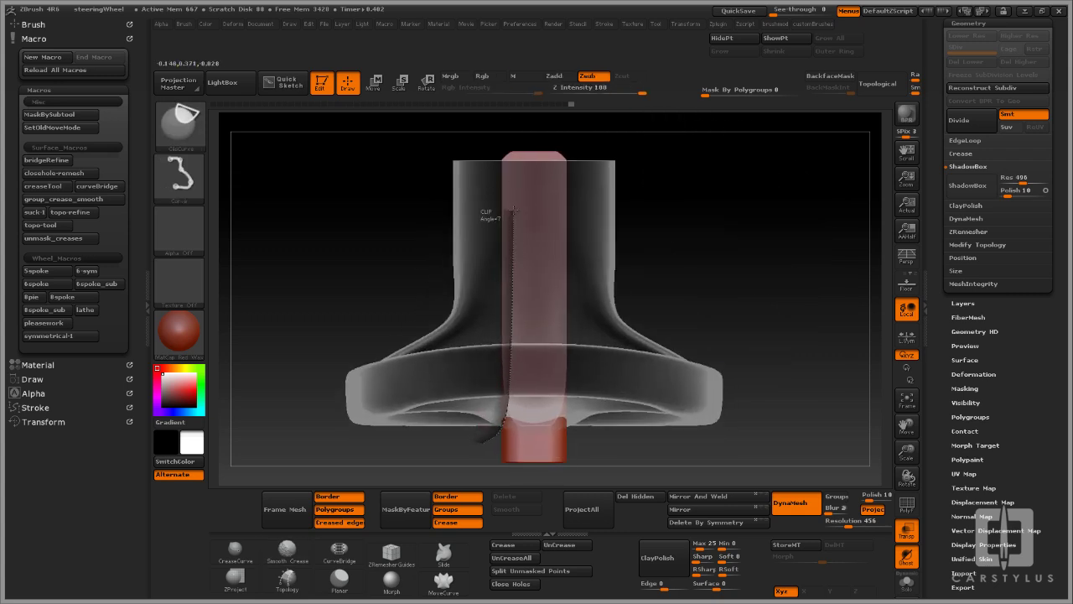
ctrl+shift+drag(513, 125, 515, 120)
mouse_move(640, 271)
mouse_down()
mouse_move(785, 261)
mouse_move(742, 319)
mouse_move(601, 339)
mouse_move(662, 335)
mouse_move(646, 379)
mouse_move(306, 342)
mouse_up()
key(w)
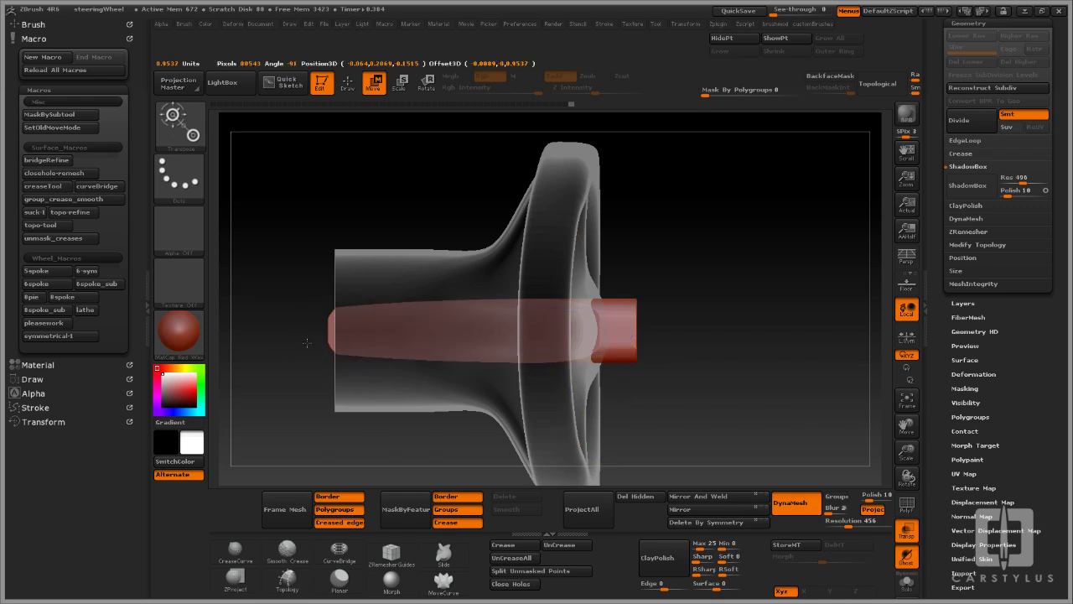
drag(237, 334, 365, 336)
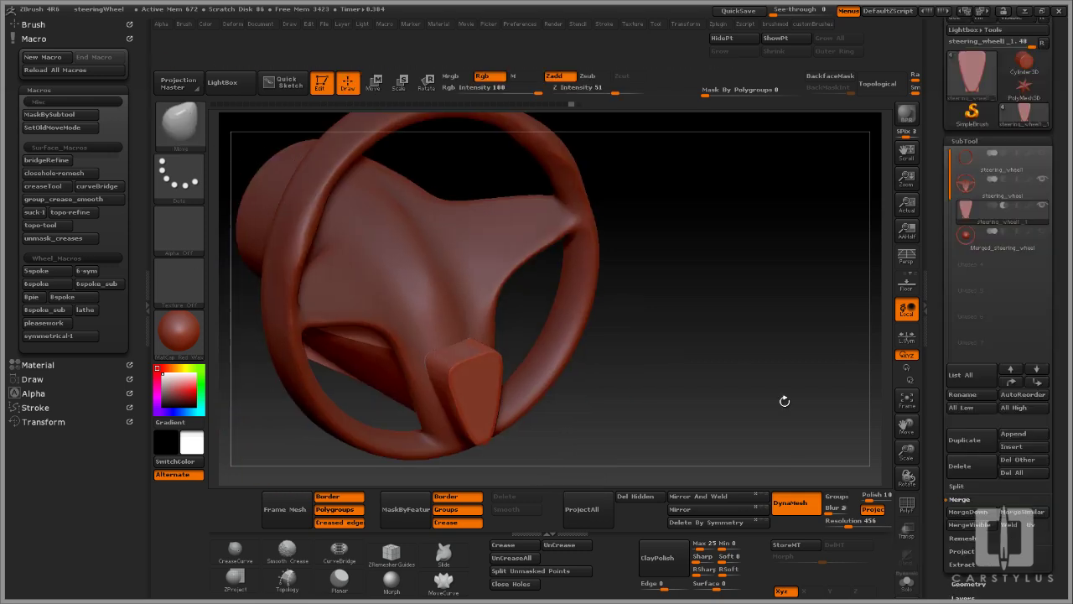
Merge the cutter block down into the steering_wheel subtool and update the DynaMesh to cut the opening through the lower spoke
drag(785, 400, 774, 398)
click(966, 183)
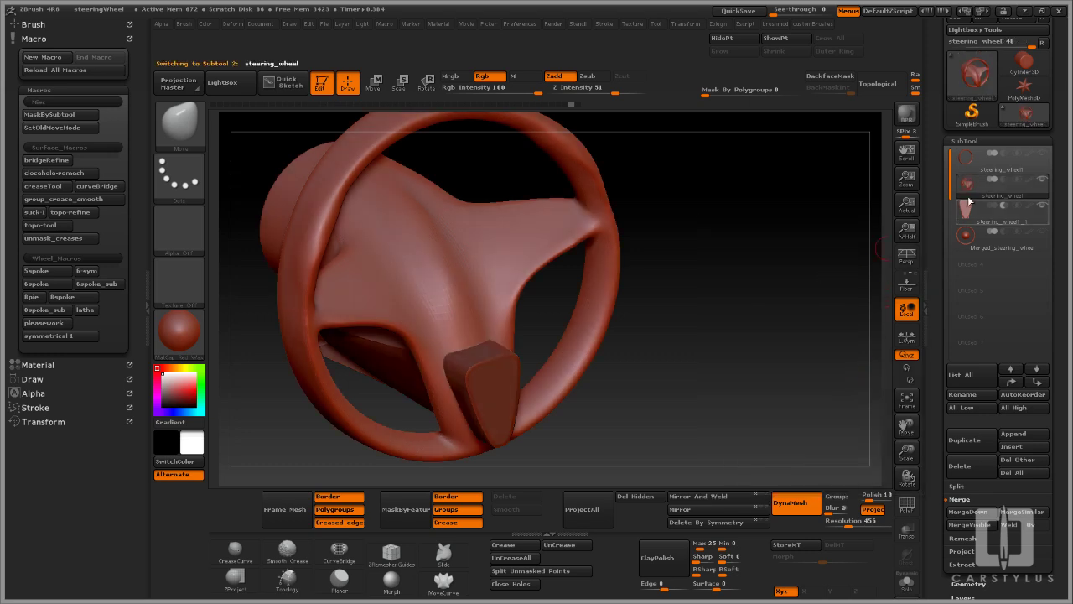
drag(797, 305, 989, 407)
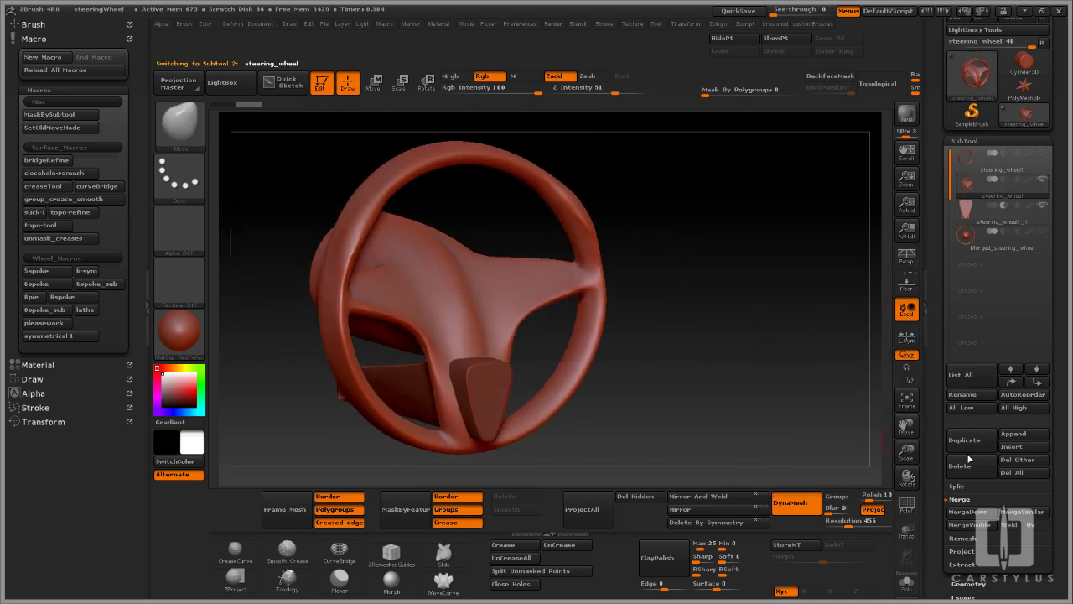
click(965, 513)
click(843, 533)
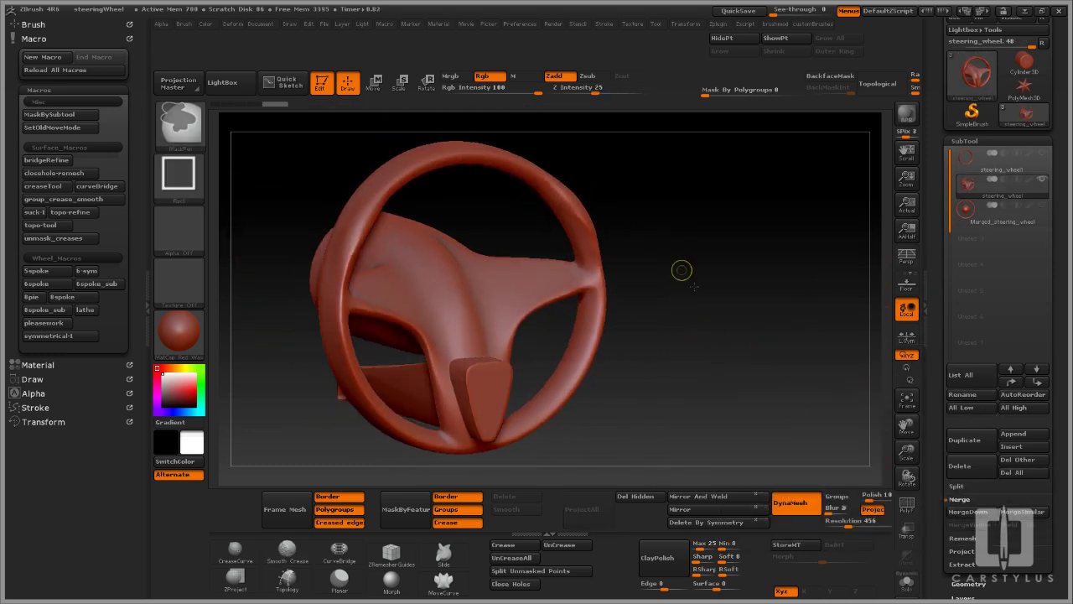
mouse_move(688, 276)
ctrl+mouse_down()
mouse_move(744, 373)
mouse_move(723, 398)
mouse_move(826, 347)
mouse_move(772, 337)
mouse_move(799, 361)
mouse_move(770, 395)
mouse_move(788, 409)
mouse_move(779, 402)
mouse_move(801, 389)
mouse_move(776, 397)
mouse_move(785, 436)
mouse_move(738, 404)
ctrl+mouse_up()
alt+drag(666, 376, 679, 358)
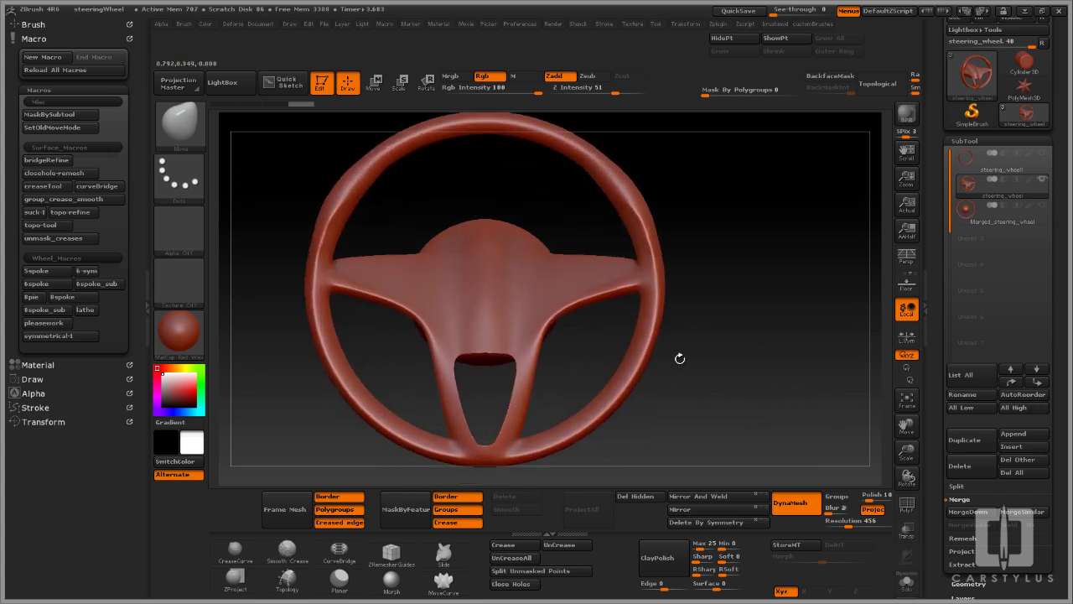
Set the mask brush to the Curve stroke and mask both spokes outward from the sides of the central hub strip
ctrl+click(174, 176)
ctrl+click(300, 215)
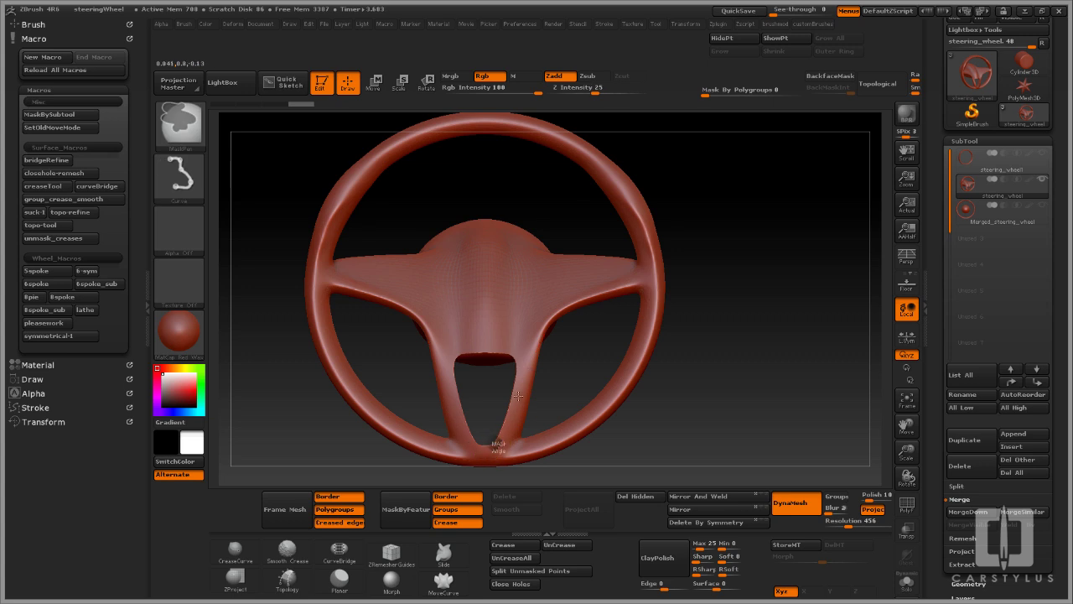
ctrl+drag(545, 283, 546, 284)
key(ctrl+z)
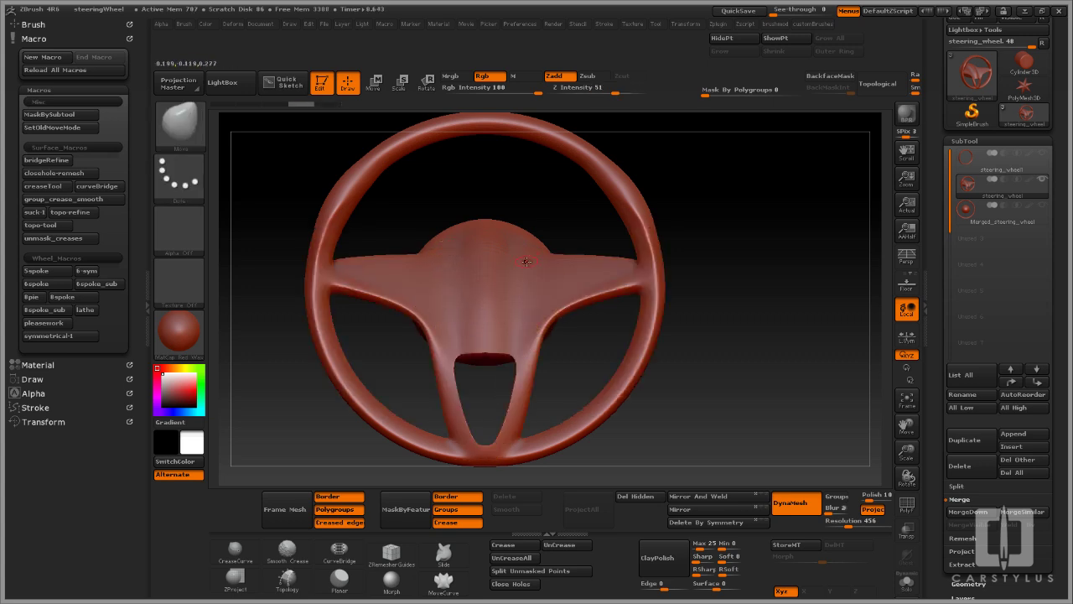
ctrl+drag(530, 185, 535, 273)
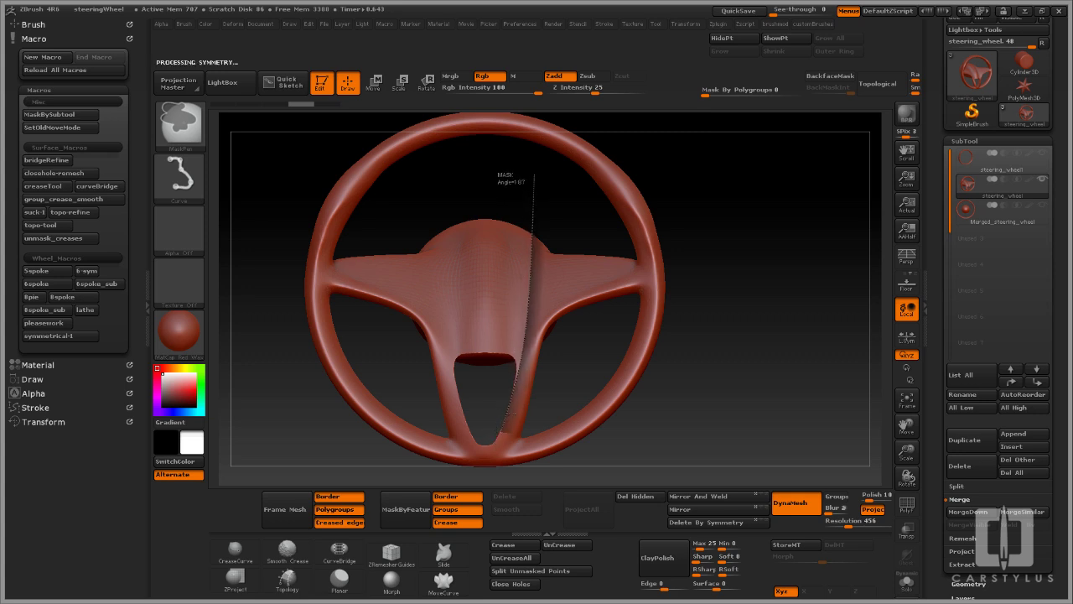
ctrl+drag(508, 414, 510, 411)
key(ctrl)
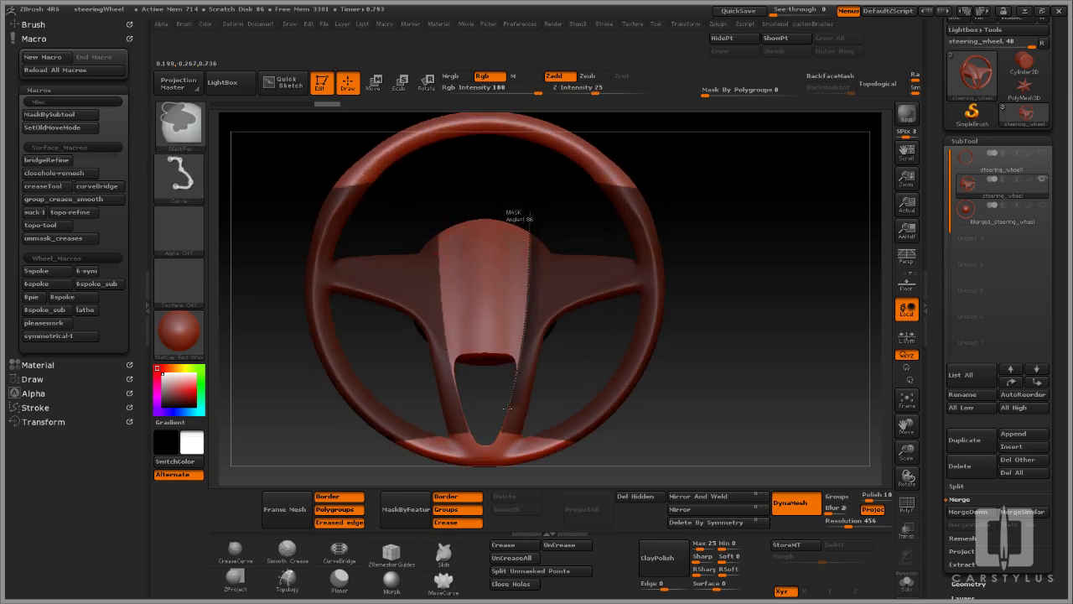
Redraw the mirrored mask curves along the sides of the central hub strip and blur the mask edge
ctrl+drag(496, 440, 498, 429)
mouse_move(579, 368)
mouse_down()
mouse_move(680, 380)
mouse_move(689, 393)
mouse_move(616, 404)
mouse_move(588, 375)
mouse_move(696, 374)
mouse_move(603, 360)
mouse_up()
key(ctrl)
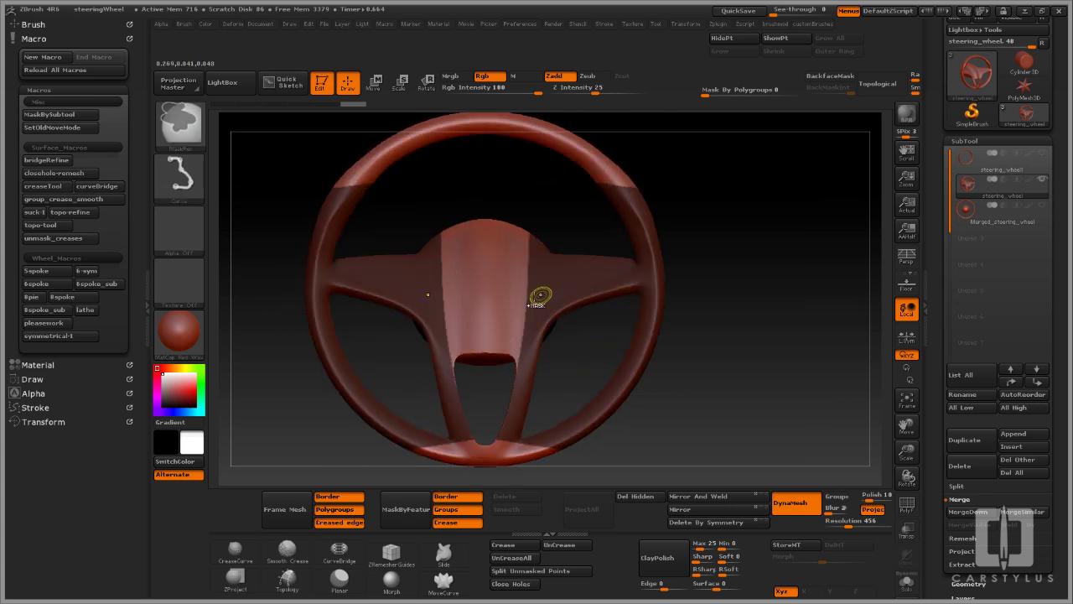
key(ctrl)
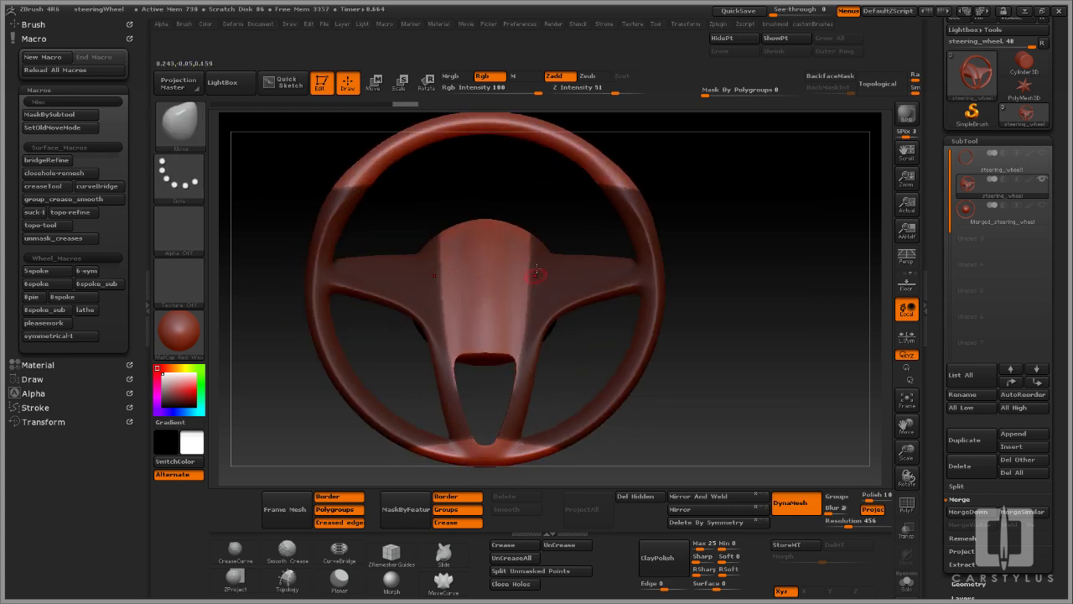
ctrl+click(539, 310)
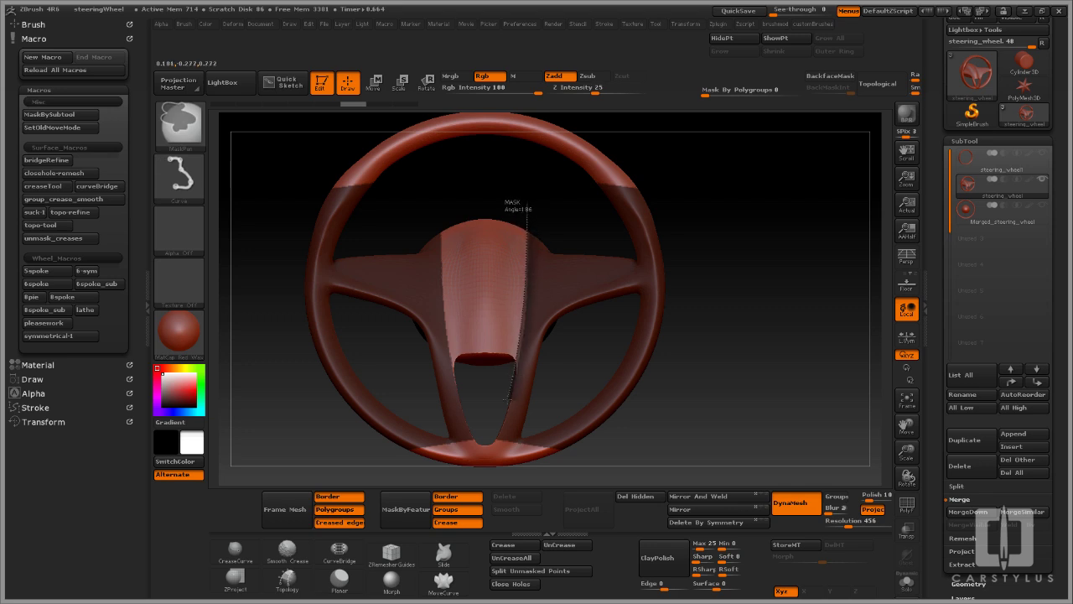
ctrl+drag(507, 398, 508, 399)
ctrl+click(496, 313)
Extend the curve mask over the lower and upper parts of the rim, leaving only the central hub strip unmasked
drag(596, 360, 495, 365)
ctrl+drag(583, 434, 377, 434)
mouse_move(726, 377)
mouse_down()
mouse_move(694, 357)
mouse_move(502, 318)
mouse_up()
key(ctrl)
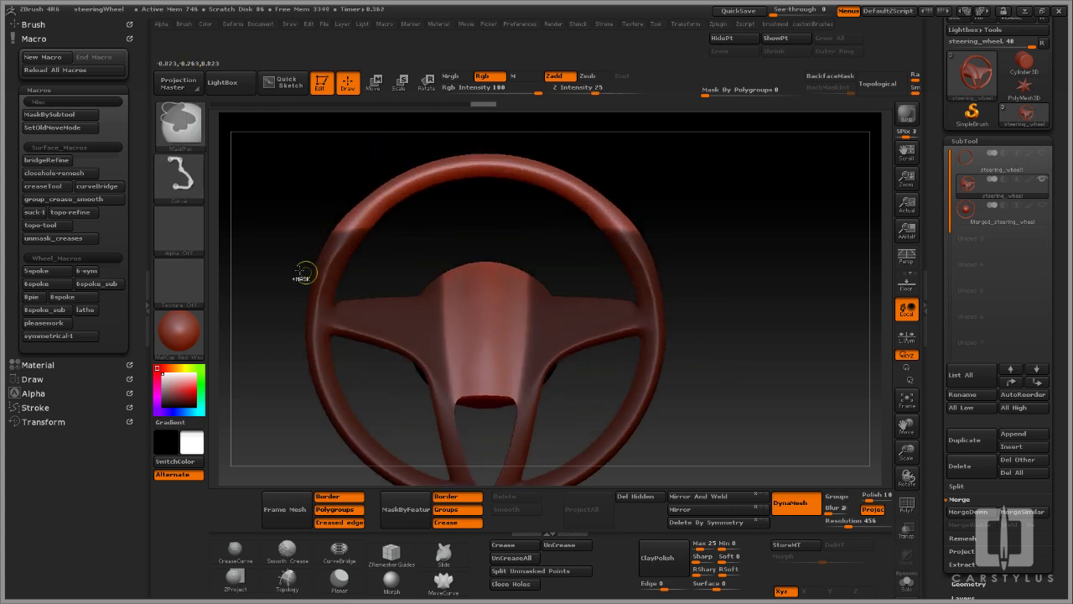
ctrl+drag(676, 230, 678, 230)
mouse_move(738, 287)
mouse_down()
mouse_move(771, 297)
mouse_move(745, 326)
mouse_move(743, 313)
mouse_move(482, 335)
mouse_move(642, 335)
mouse_move(394, 256)
mouse_move(561, 342)
mouse_move(513, 325)
mouse_up()
key(ctrl)
ctrl+drag(512, 325, 536, 389)
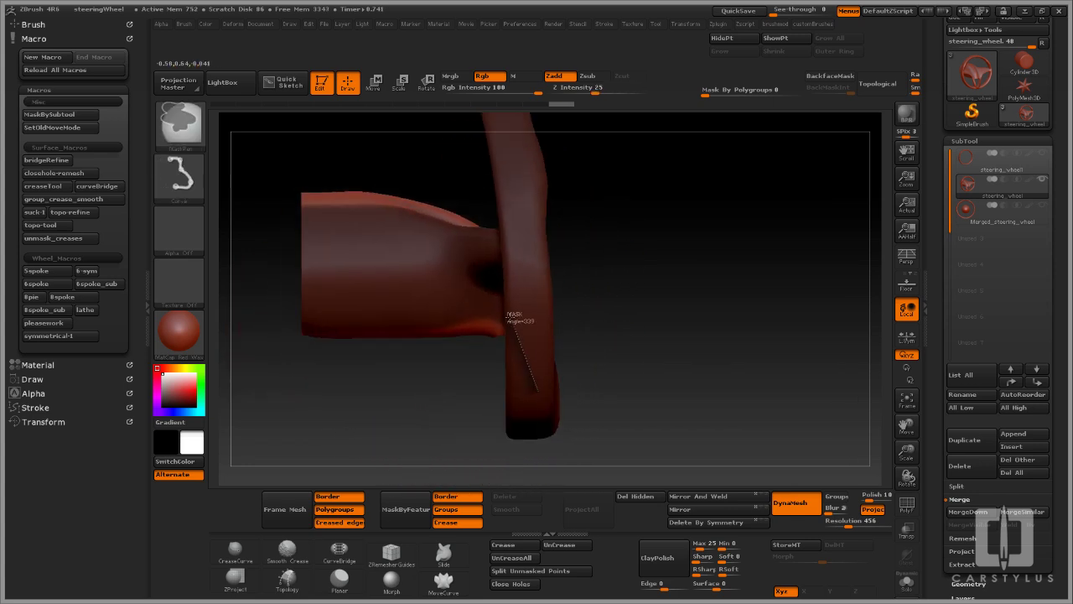
Move the unmasked central hub strip slightly along the column axis with the Transpose line
mouse_move(727, 337)
mouse_down()
mouse_move(604, 360)
mouse_move(664, 403)
mouse_move(682, 328)
mouse_move(806, 314)
mouse_up()
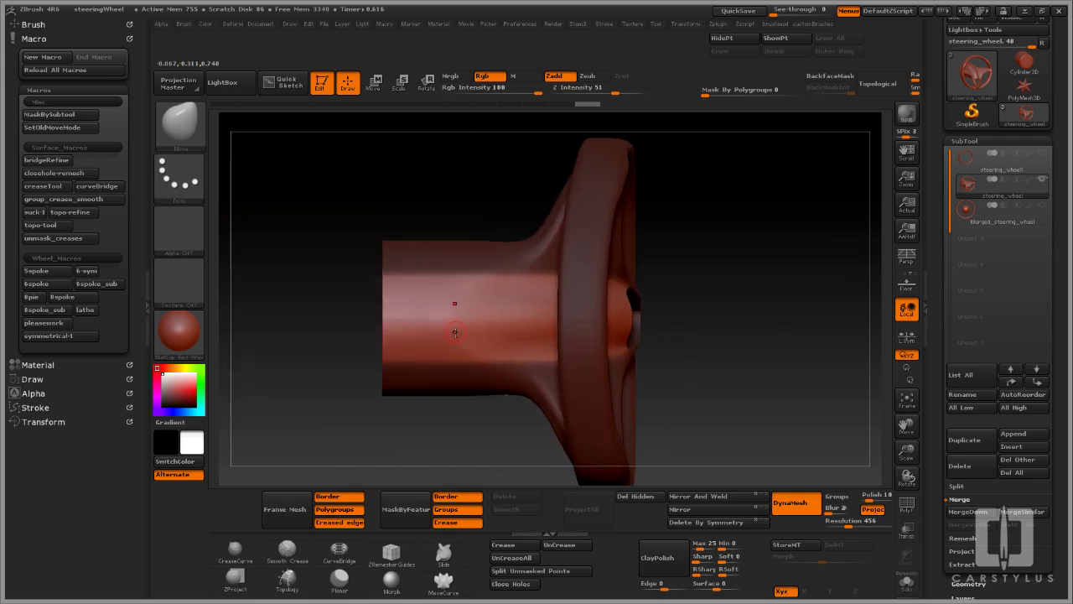
key(w)
drag(487, 330, 318, 329)
key(ctrl+z)
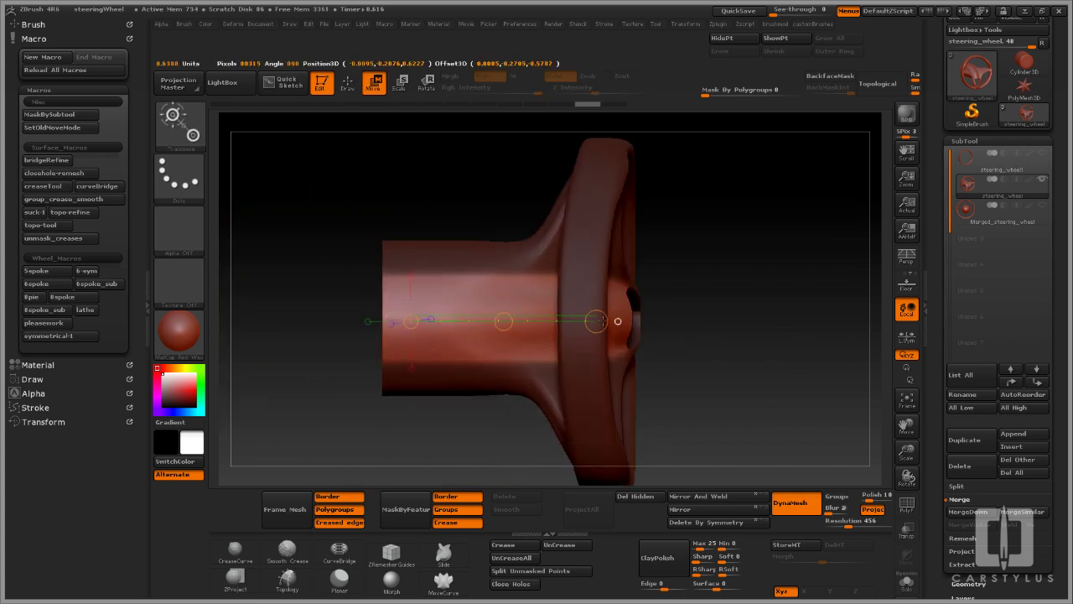
drag(621, 322, 584, 416)
shift+drag(742, 394, 769, 397)
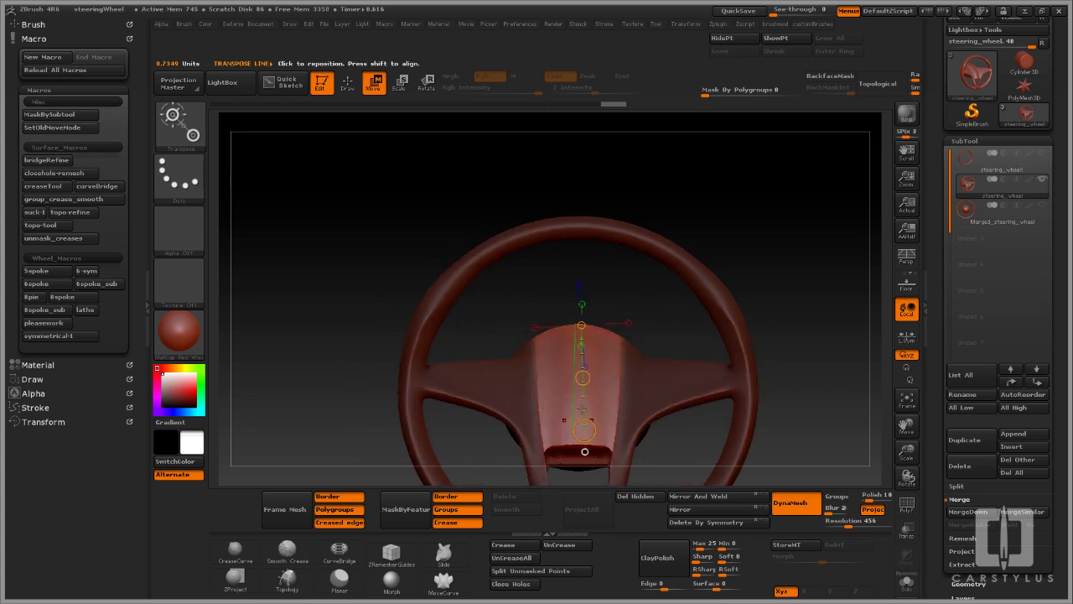
drag(580, 432, 579, 426)
mouse_move(730, 363)
mouse_down()
mouse_move(776, 419)
mouse_move(737, 369)
mouse_up()
drag(830, 335, 759, 202)
mouse_move(746, 335)
mouse_down()
mouse_move(711, 233)
mouse_move(765, 352)
mouse_up()
Clear the mask and smooth the stepped seams along both sides of the central hub strip
key(q)
ctrl+click(797, 318)
ctrl+drag(797, 319, 804, 328)
key(w)
mouse_move(801, 322)
mouse_down()
mouse_move(771, 369)
mouse_move(800, 357)
mouse_move(775, 394)
mouse_up()
key(q)
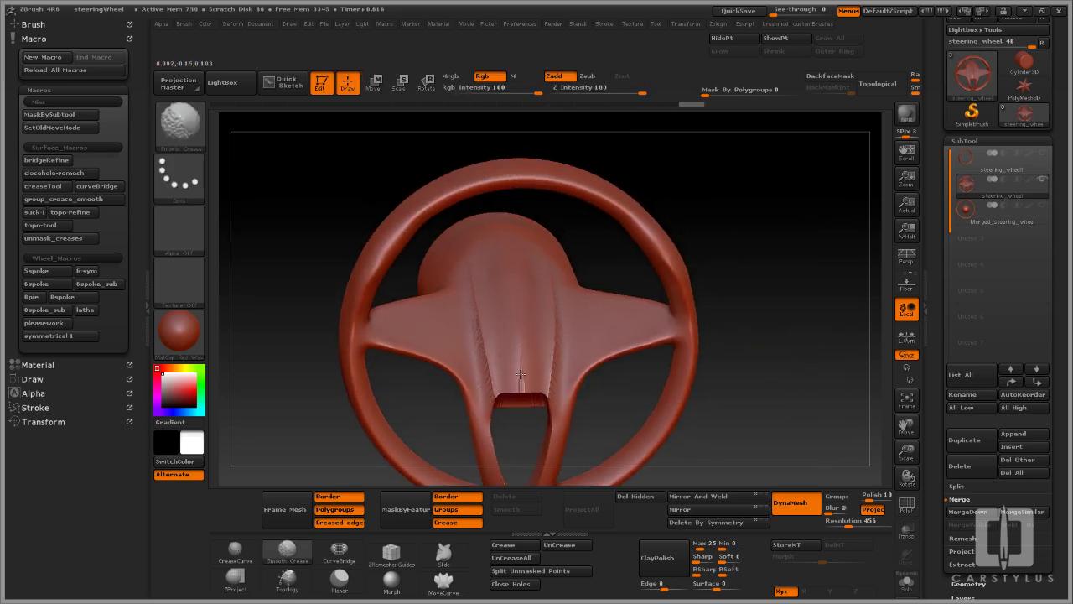
key(w)
key(q)
key(w)
shift+drag(746, 344, 755, 372)
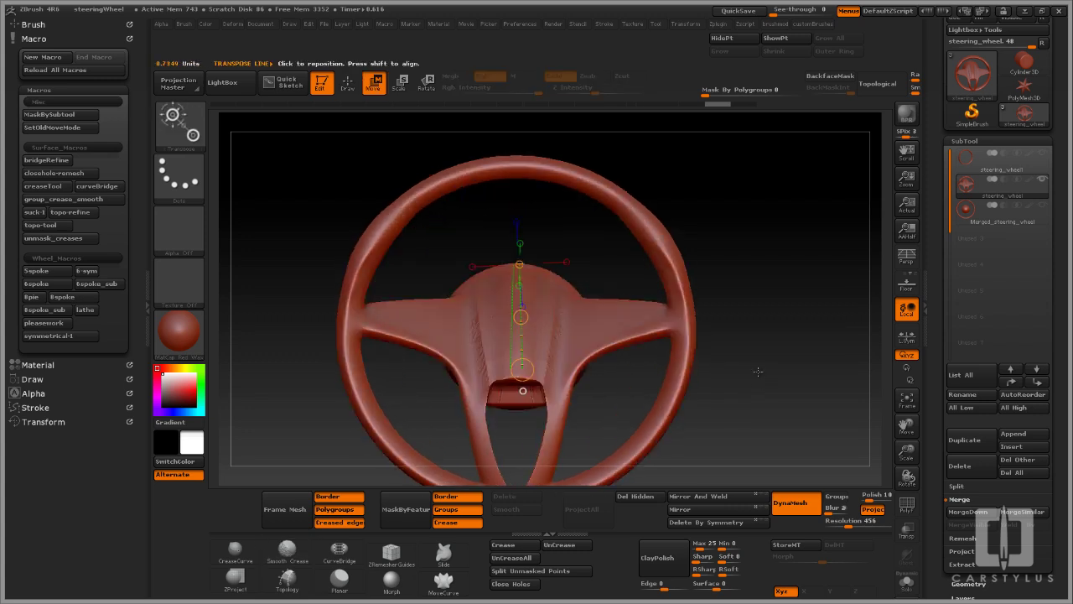
Polish the inner edges of the lower spoke opening with the hPolish brush
key(q)
mouse_move(453, 431)
alt+mouse_down()
mouse_move(428, 331)
mouse_move(417, 325)
alt+mouse_up()
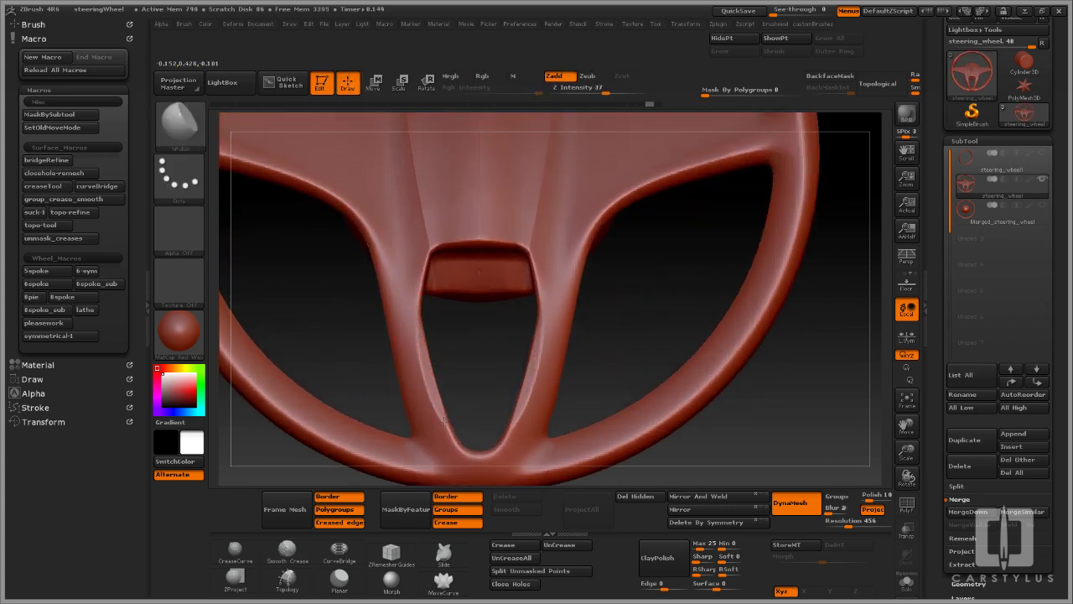
drag(460, 454, 522, 388)
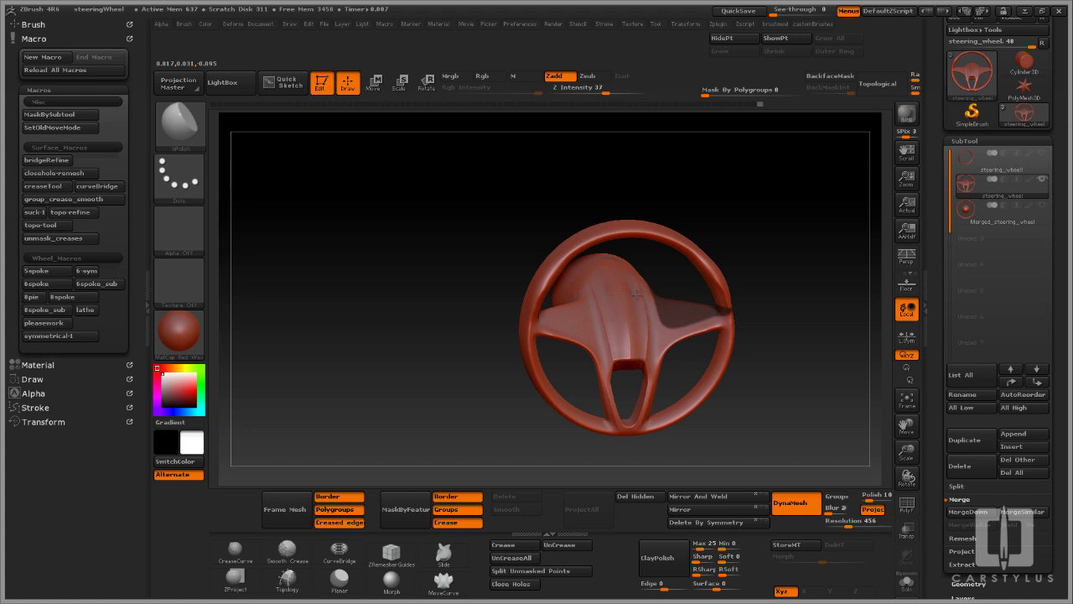
Mask the upper area of the right spoke and the adjoining rim section with the Lasso stroke, and invert the mask
mouse_move(636, 293)
mouse_down()
mouse_move(720, 313)
mouse_move(668, 314)
mouse_move(667, 300)
mouse_move(674, 314)
mouse_move(725, 302)
mouse_move(574, 352)
mouse_move(648, 326)
mouse_up()
key(ctrl)
key(ctrl+z)
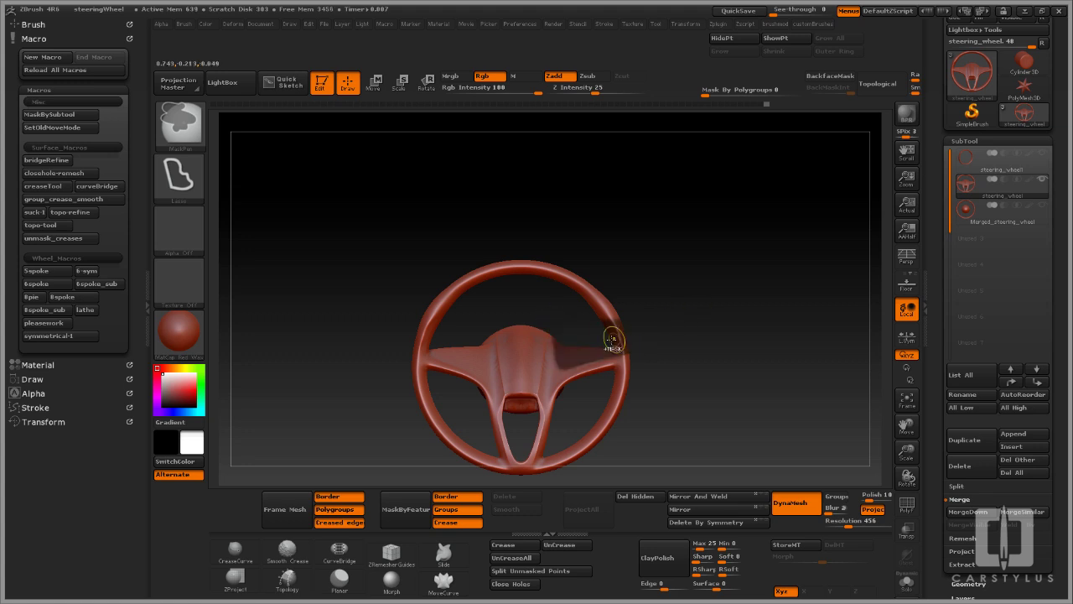
mouse_move(552, 323)
ctrl+mouse_down()
mouse_move(629, 350)
mouse_move(647, 326)
ctrl+mouse_up()
mouse_move(673, 303)
mouse_down()
mouse_move(653, 357)
mouse_move(677, 314)
mouse_move(659, 340)
mouse_move(618, 335)
mouse_up()
mouse_move(618, 335)
alt+mouse_down()
mouse_move(589, 300)
mouse_move(585, 368)
mouse_move(583, 303)
mouse_move(569, 354)
mouse_move(637, 341)
mouse_move(578, 352)
mouse_move(521, 334)
alt+mouse_up()
key(ctrl)
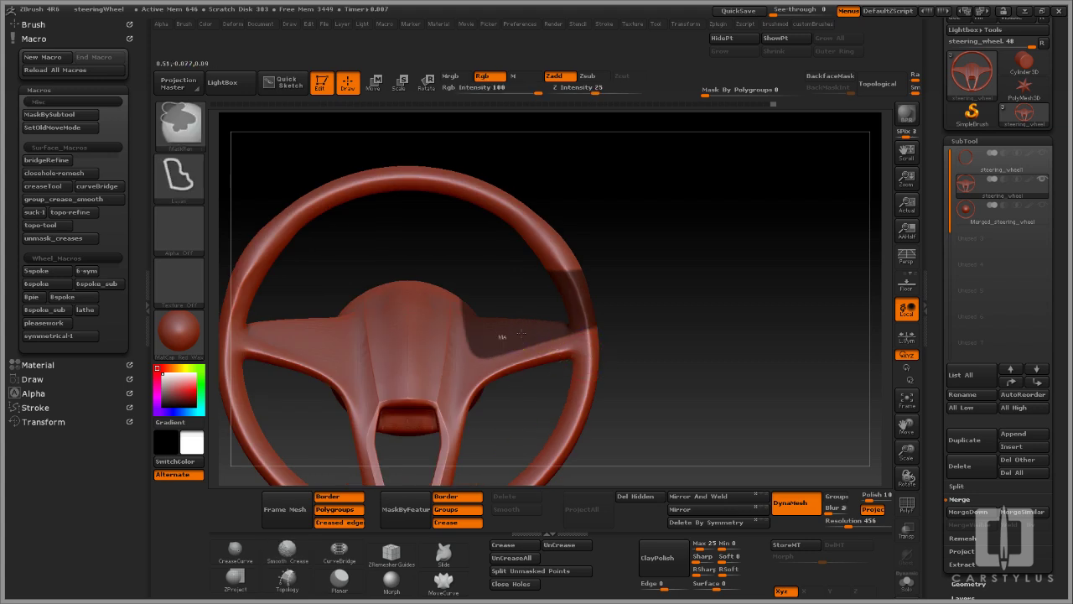
ctrl+click(634, 355)
drag(634, 354, 567, 293)
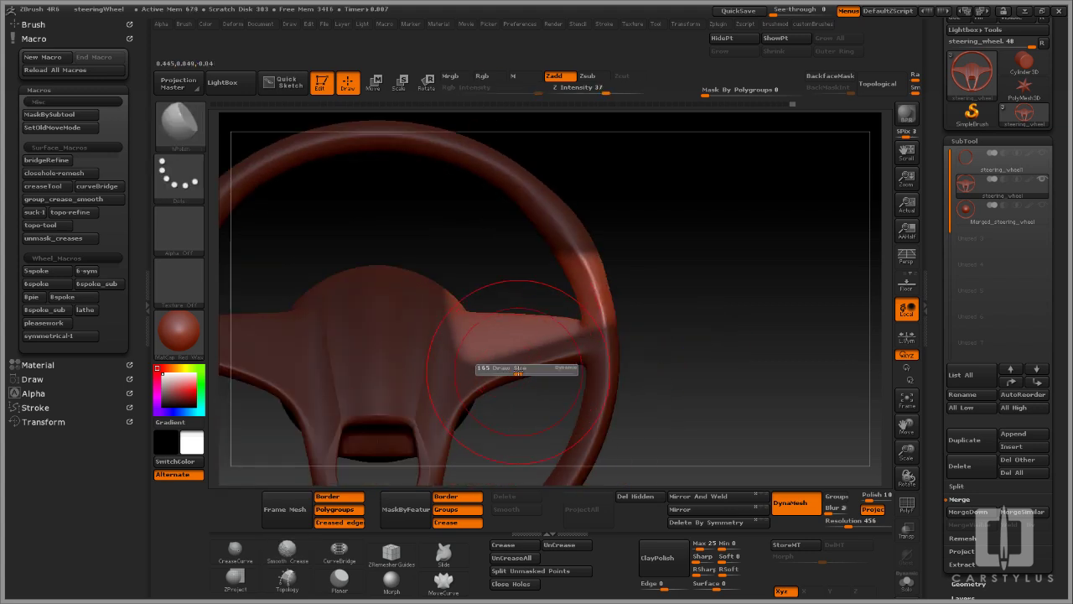
Push the unmasked upper area of the right spoke back with the Move brush to form a recess, and clear the mask
key(b)
key(m)
key(v)
mouse_move(475, 350)
right_down()
mouse_move(534, 364)
mouse_move(468, 323)
right_up()
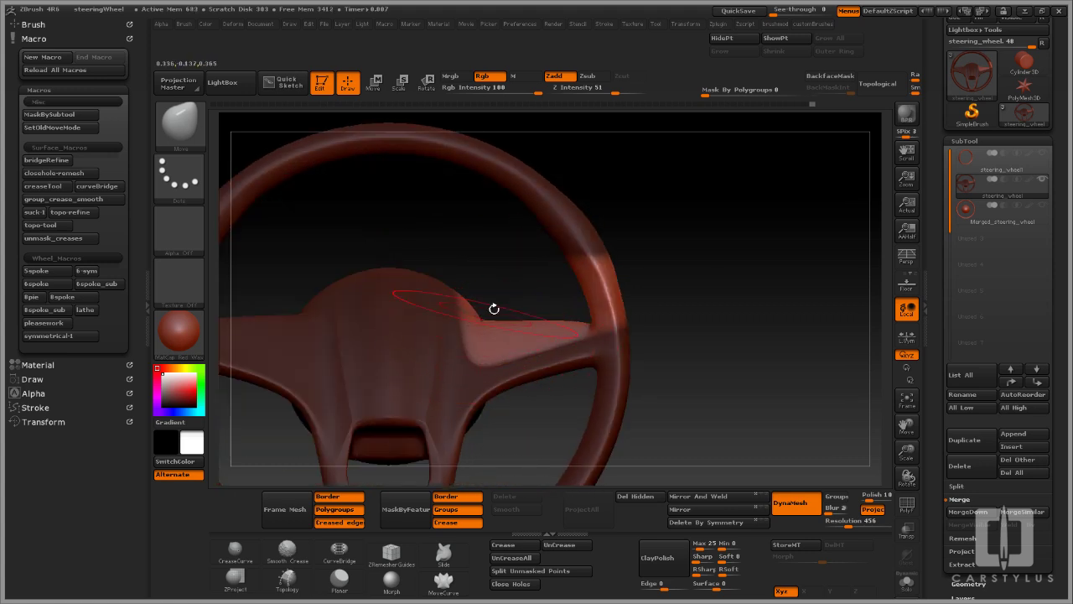
drag(493, 308, 517, 341)
mouse_move(541, 323)
right_down()
mouse_move(496, 354)
mouse_move(518, 340)
right_up()
mouse_move(569, 324)
mouse_down()
mouse_move(687, 359)
mouse_move(735, 307)
mouse_move(732, 339)
mouse_move(654, 299)
mouse_move(686, 303)
mouse_move(697, 371)
mouse_move(676, 333)
mouse_move(664, 361)
mouse_move(718, 388)
mouse_move(713, 361)
mouse_up()
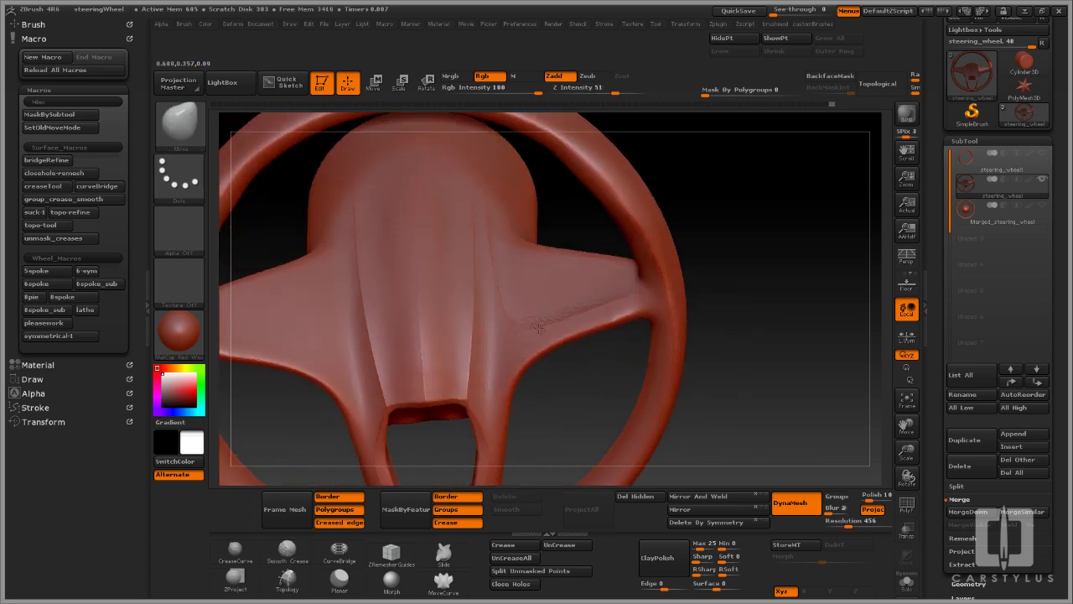
Slice a crease with CreaseCurve down the hub's right side and along the right spoke's recess to the rim
key(1)
key(shift+f)
key(shift+f)
key(shift+f)
key(shift+f)
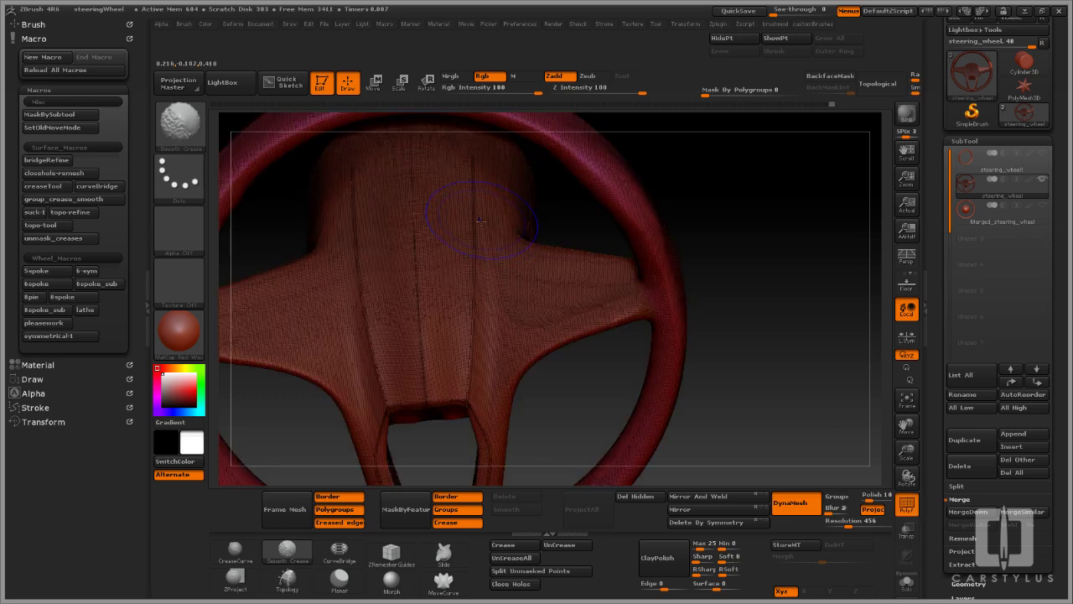
drag(488, 165, 492, 225)
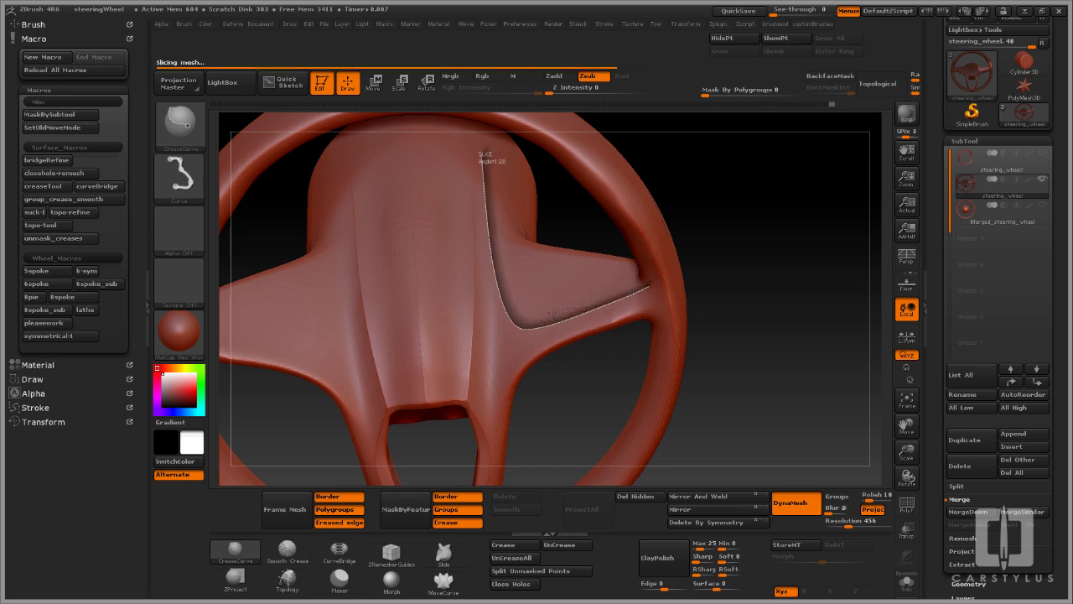
Smooth the jagged border of the right spoke's recess with the Smooth Crease brush
key(b)
key(m)
key(v)
shift+drag(539, 300, 549, 317)
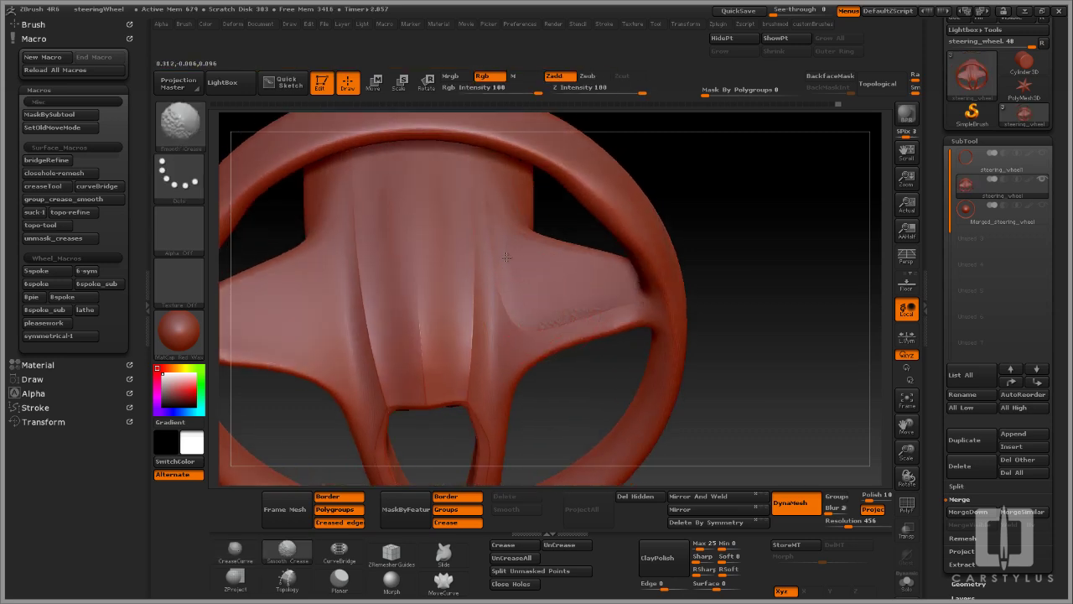
mouse_move(549, 317)
right_down()
mouse_move(588, 285)
mouse_move(541, 291)
mouse_move(503, 356)
mouse_move(613, 314)
mouse_move(602, 335)
right_up()
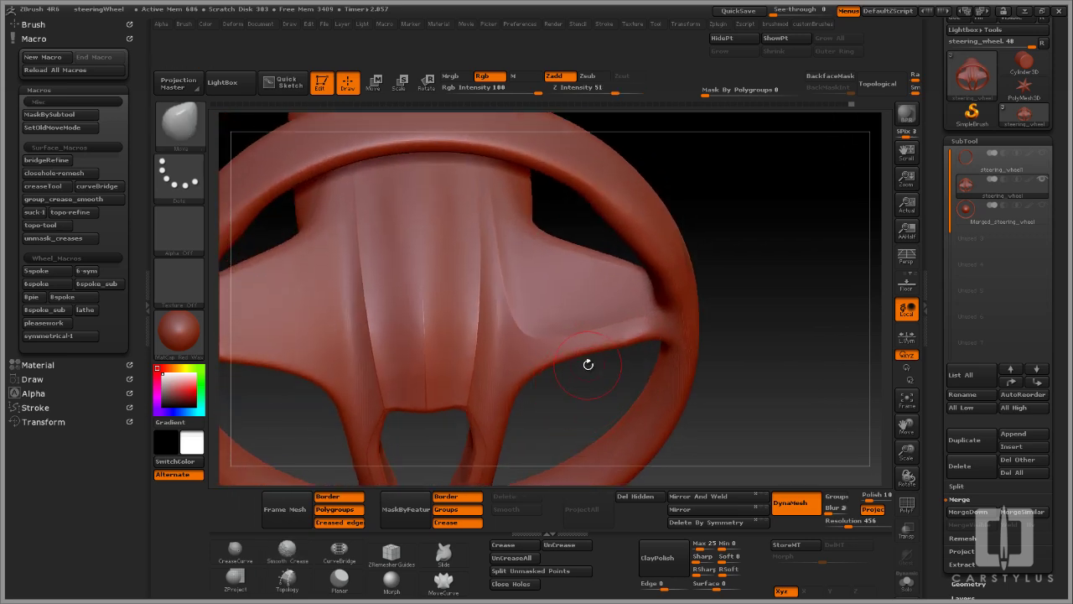
Polish and smooth the right spoke's lower ridge and its junction with the rim using the hPolish brush
key(b)
key(h)
key(p)
drag(645, 334, 658, 331)
mouse_move(658, 330)
right_down()
mouse_move(616, 357)
mouse_move(641, 340)
right_up()
mouse_move(641, 337)
shift+mouse_down()
mouse_move(641, 328)
mouse_move(625, 334)
shift+mouse_up()
mouse_move(591, 380)
right_down()
mouse_move(601, 391)
mouse_move(579, 400)
right_up()
mouse_move(579, 400)
ctrl+right_down()
mouse_move(570, 376)
mouse_move(621, 404)
mouse_move(615, 372)
mouse_move(537, 352)
mouse_move(616, 349)
ctrl+right_up()
drag(617, 348, 822, 422)
drag(734, 371, 761, 377)
mouse_move(761, 377)
alt+mouse_down()
mouse_move(760, 475)
mouse_move(747, 326)
mouse_move(646, 341)
alt+mouse_up()
key(shift)
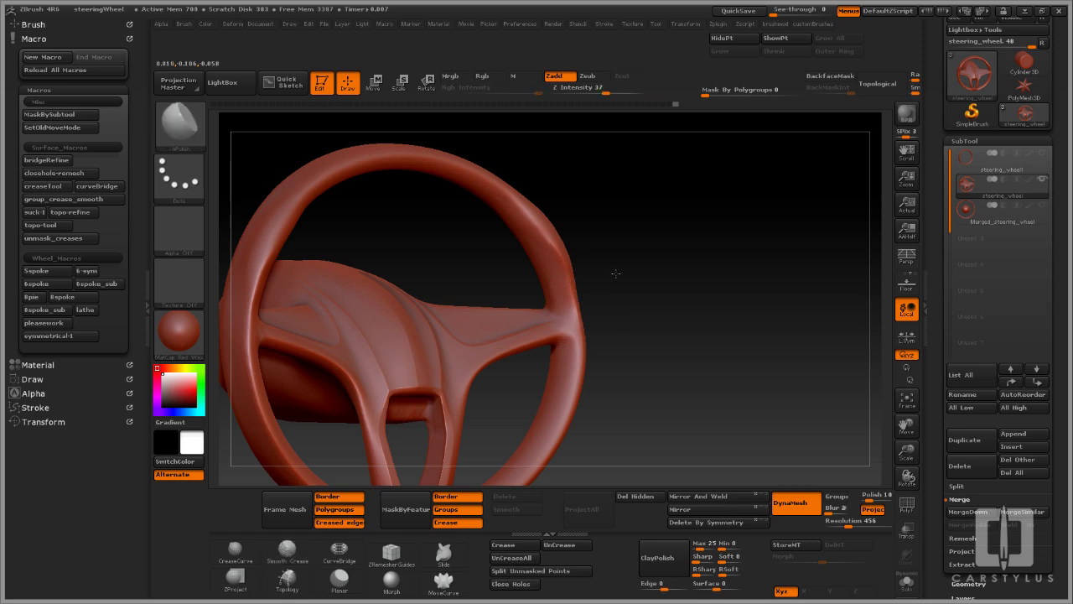
View the rim's profile from the side and select the Move brush
drag(615, 273, 501, 286)
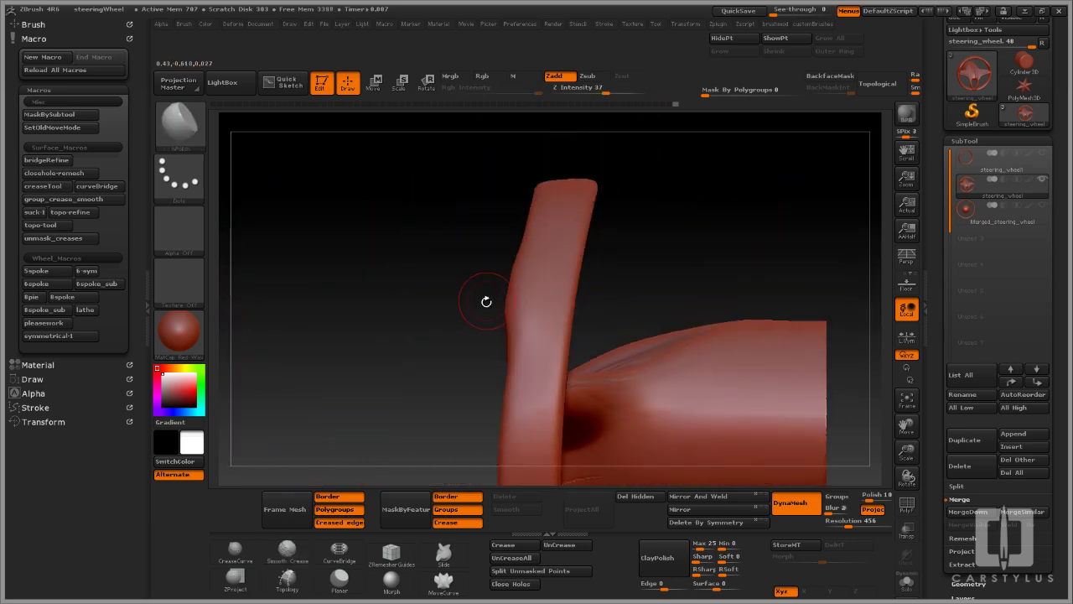
key(b)
key(m)
key(v)
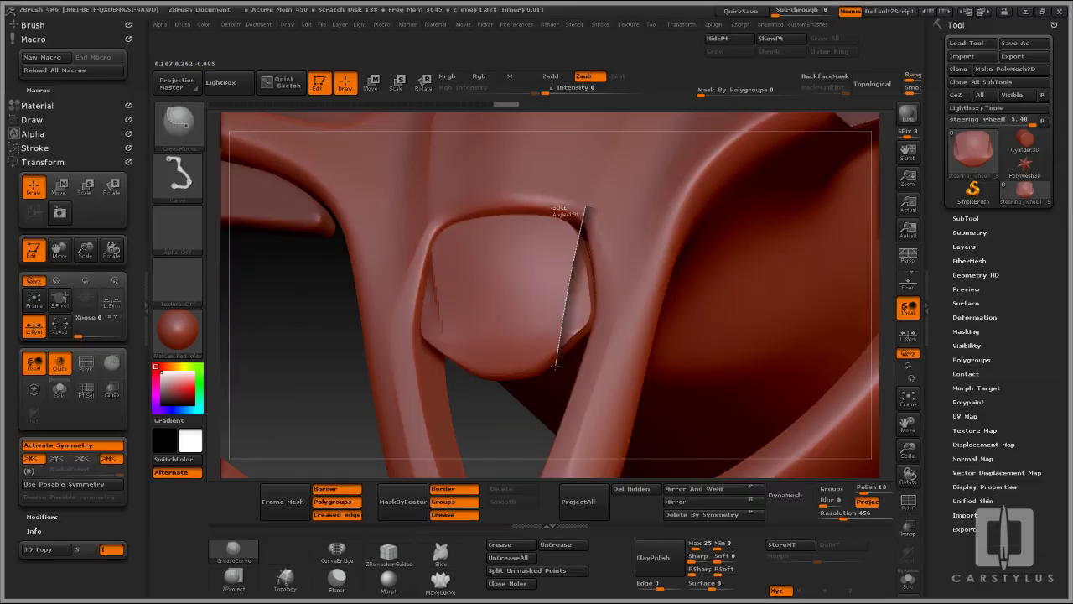
Load the Smooth Crease brush from the LightBox Smooth brush folder as the smoothing brush
drag(662, 457, 683, 464)
key(comma)
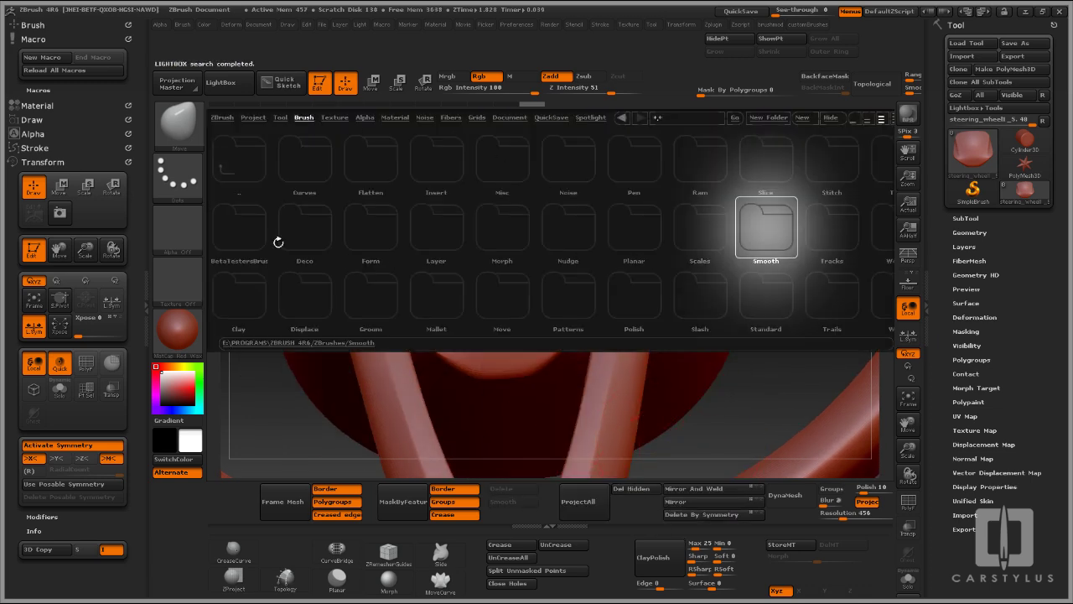
click(754, 239)
double_click(260, 235)
click(208, 263)
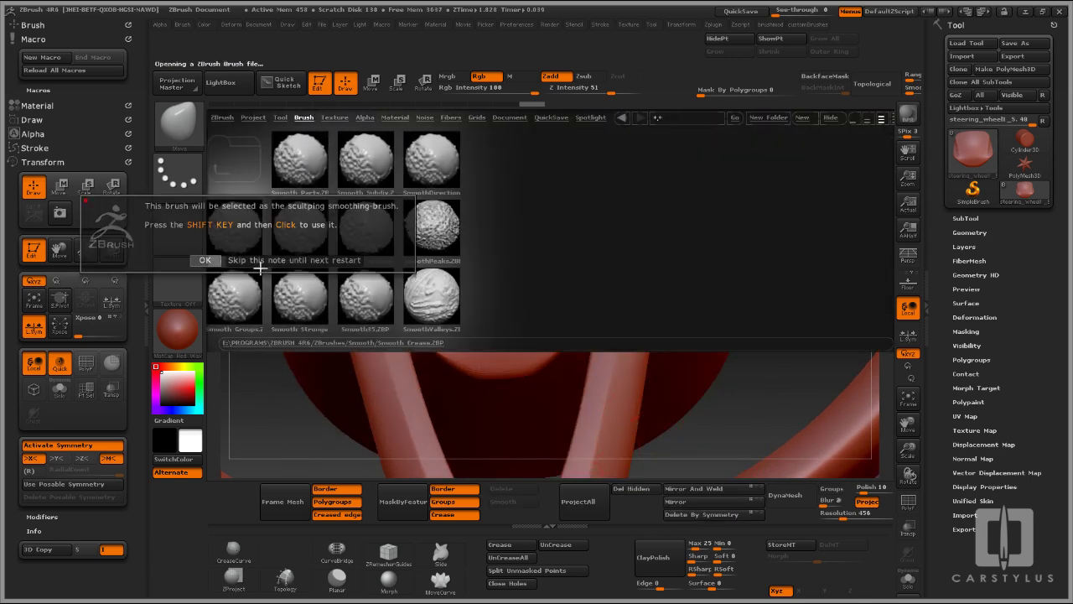
Try to smooth the sliced crease on the insert inside the lower spoke opening
right_drag(601, 303, 575, 300)
shift+drag(577, 297, 579, 307)
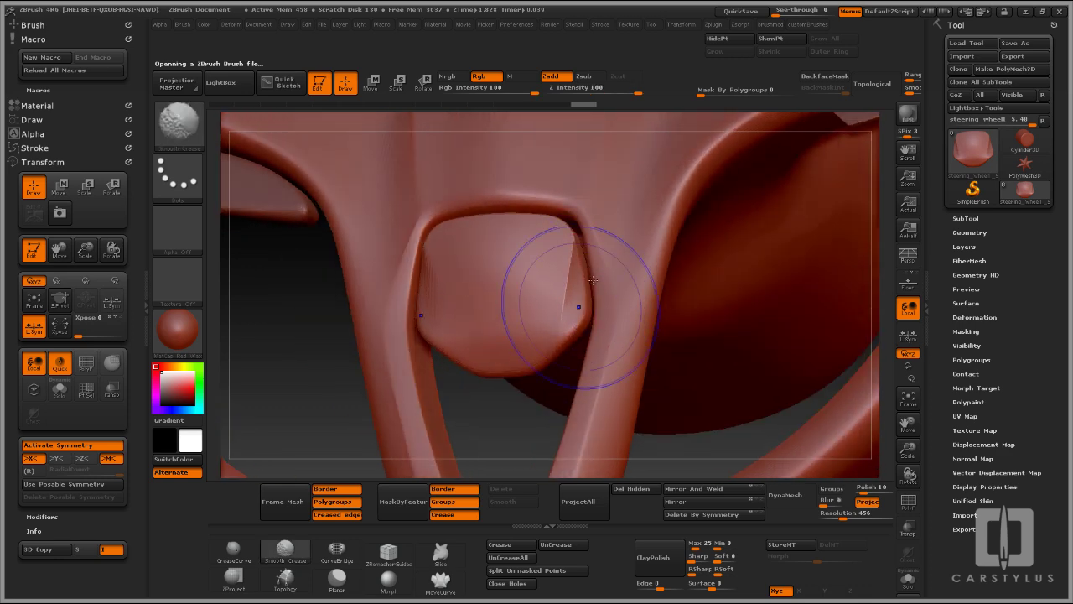
mouse_move(581, 307)
right_down()
mouse_move(650, 307)
mouse_move(580, 317)
mouse_move(597, 312)
mouse_move(590, 334)
right_up()
key(ctrl+z)
Try to flatten the insert's side facet next to the crease with the hPolish brush
key(b)
key(h)
key(p)
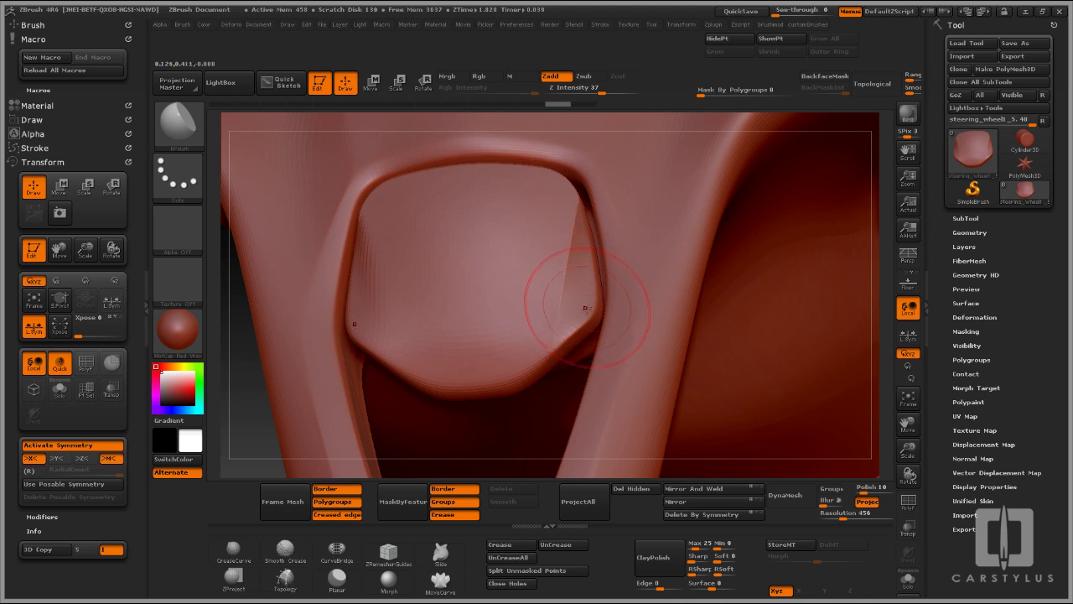
right_drag(588, 352, 569, 352)
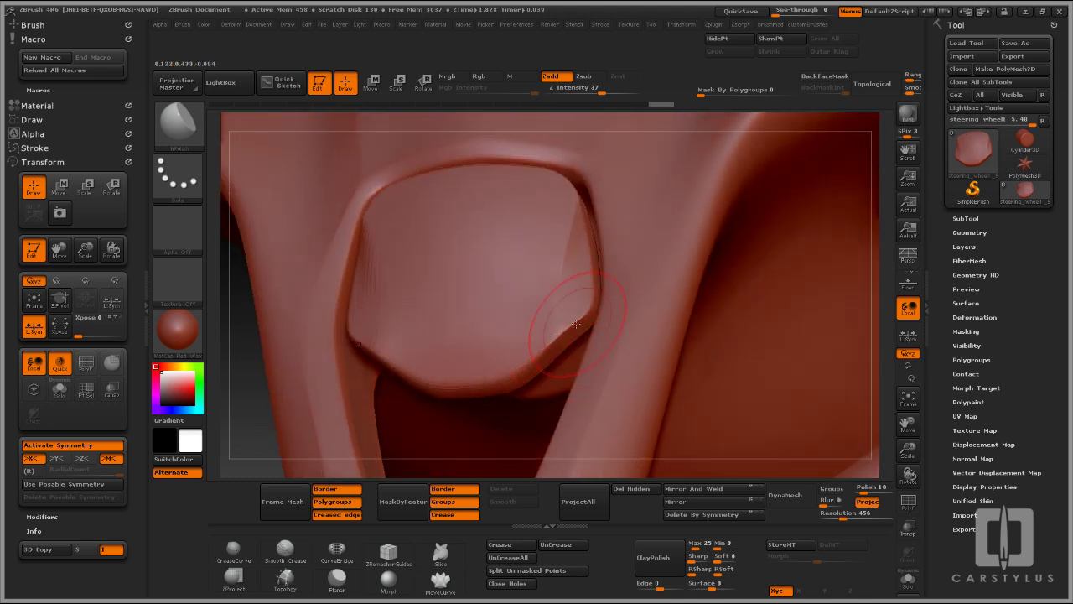
drag(565, 335, 567, 327)
right_drag(566, 327, 587, 316)
key(ctrl+z)
key(ctrl+z)
key(ctrl+z)
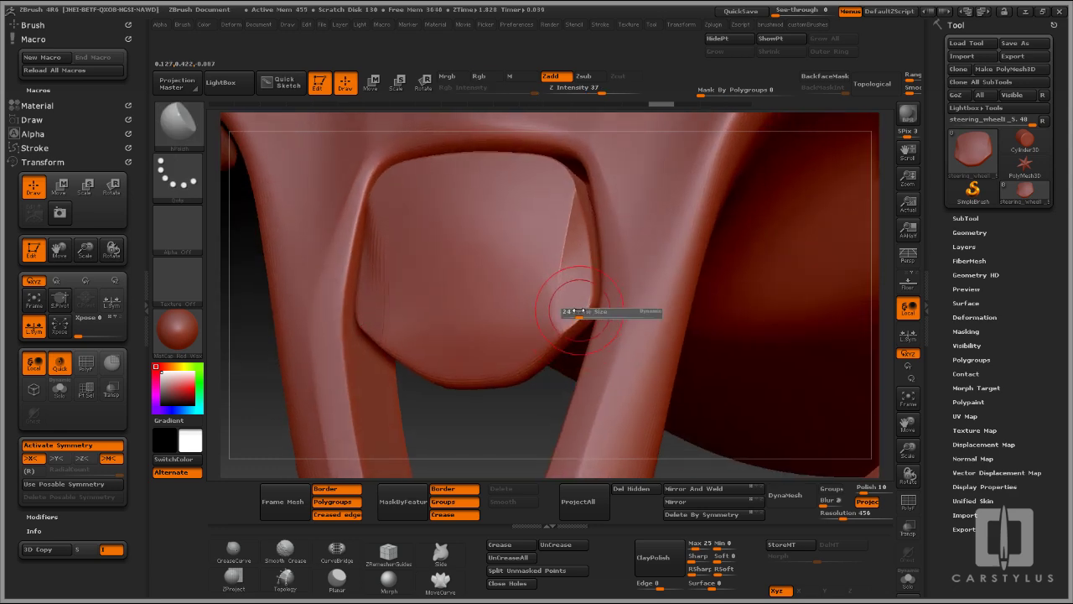
Try polishing the insert's lower corner with an adjusted brush size, and undo the strokes
drag(557, 336, 566, 320)
key(ctrl+z)
key(ctrl+z)
key(ctrl+z)
key(ctrl+z)
key(ctrl+z)
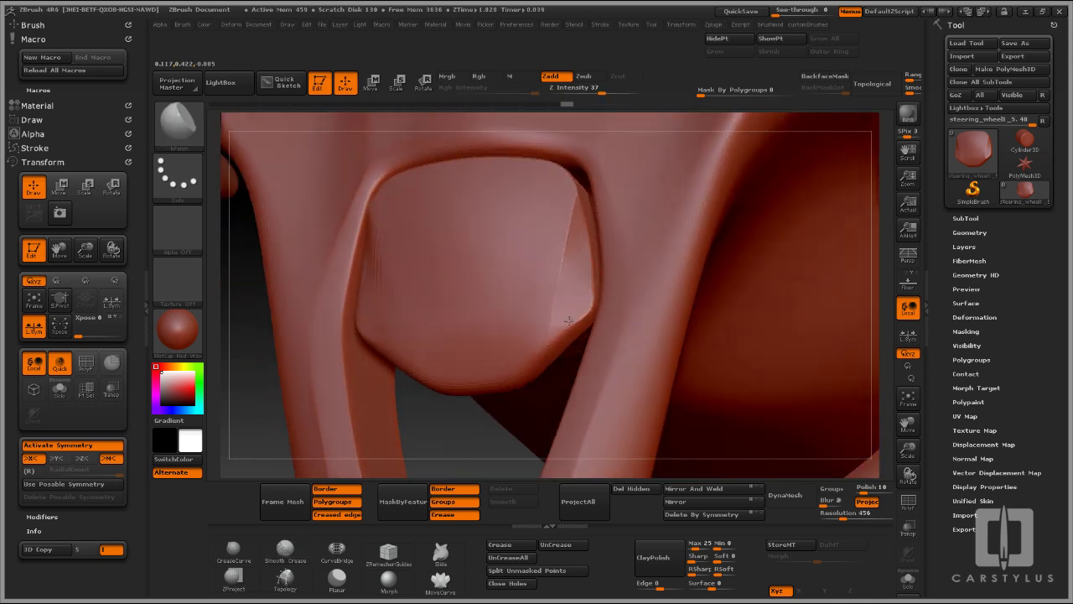
Redo the polishing strokes along the insert's lower corner and bottom edge
key(ctrl+shift+z)
key(ctrl+shift+z)
key(ctrl+shift+z)
key(ctrl+shift+z)
key(ctrl+shift+z)
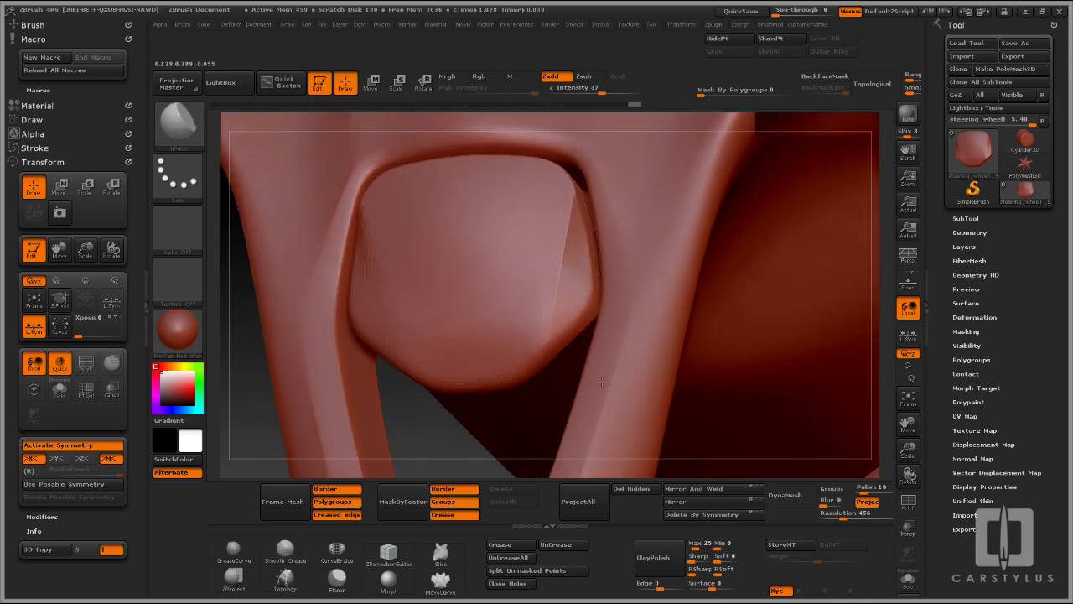
key(ctrl+shift+z)
key(ctrl+shift+z)
key(ctrl+shift+z)
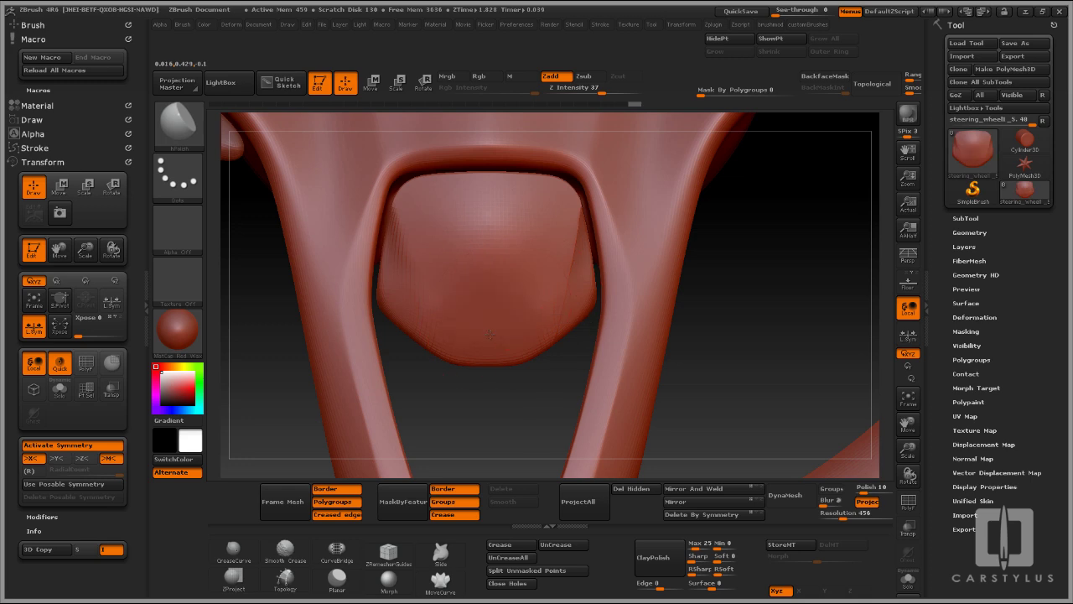
key(ctrl+shift+z)
key(ctrl+shift+z)
key(ctrl+shift+z)
key(ctrl+shift+z)
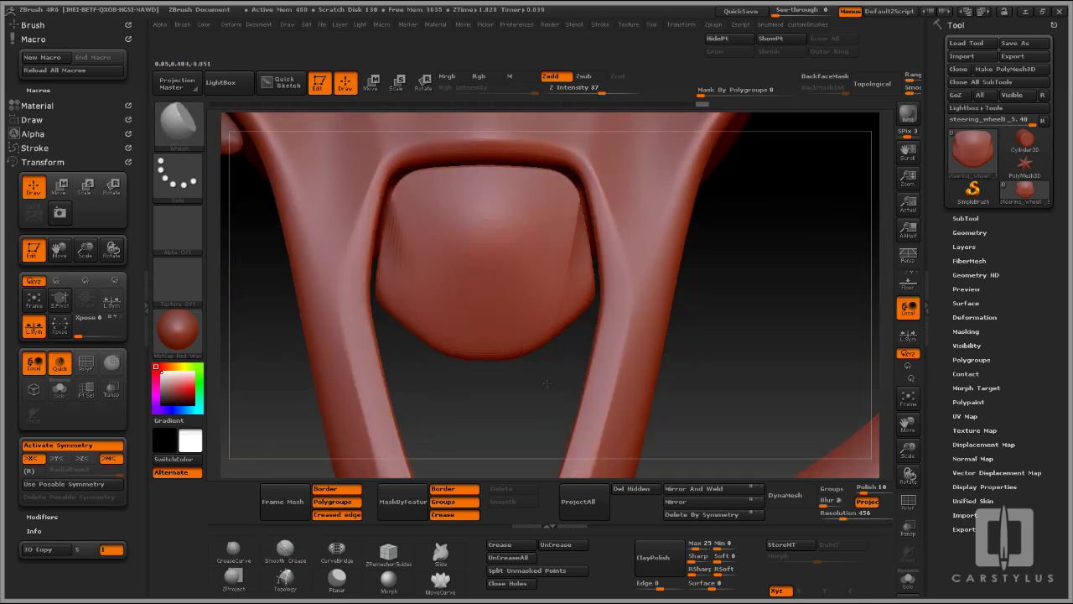
Slice the insert along its side and lower edges with a CreaseCurve, and redo the polishing on its lower rim
right_drag(599, 218, 579, 216)
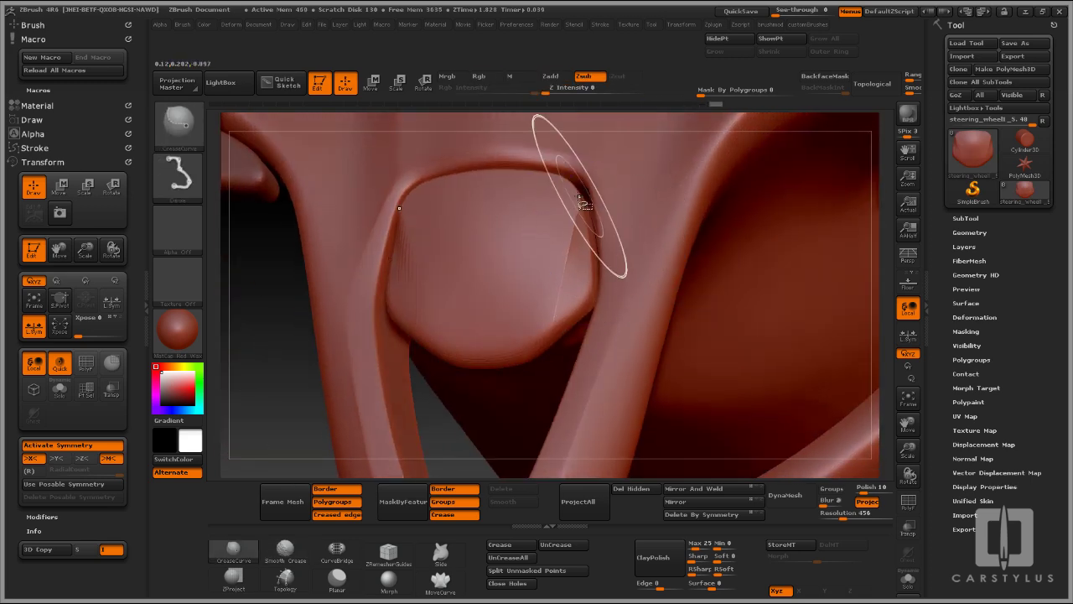
drag(580, 204, 587, 249)
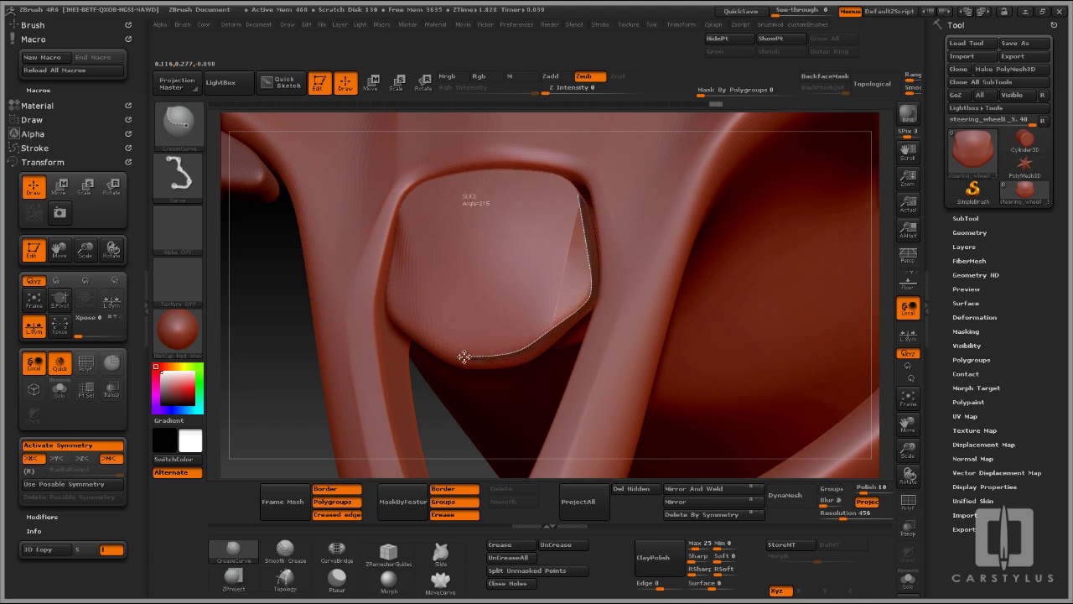
key(ctrl+shift+z)
key(ctrl+shift+z)
key(ctrl+shift+z)
key(ctrl+shift+z)
key(ctrl+shift+z)
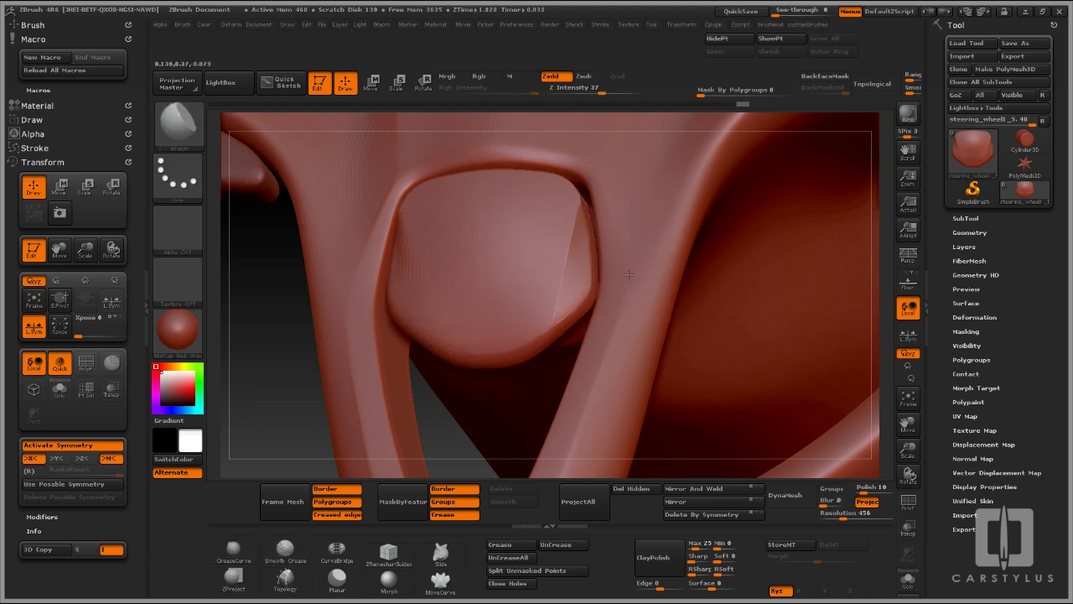
key(ctrl+shift+z)
key(ctrl+shift+z)
key(ctrl+shift+z)
key(ctrl+shift+z)
key(ctrl+shift+z)
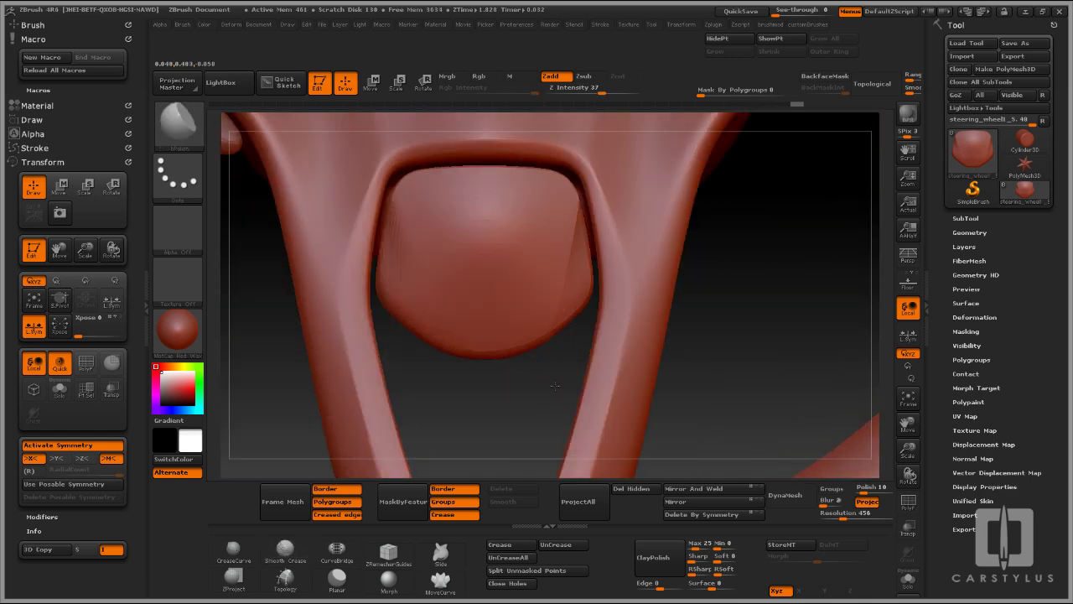
Adjust the brush size and polish the bevel along the insert's bottom rim, redoing the strokes there
key(s)
drag(519, 382, 501, 381)
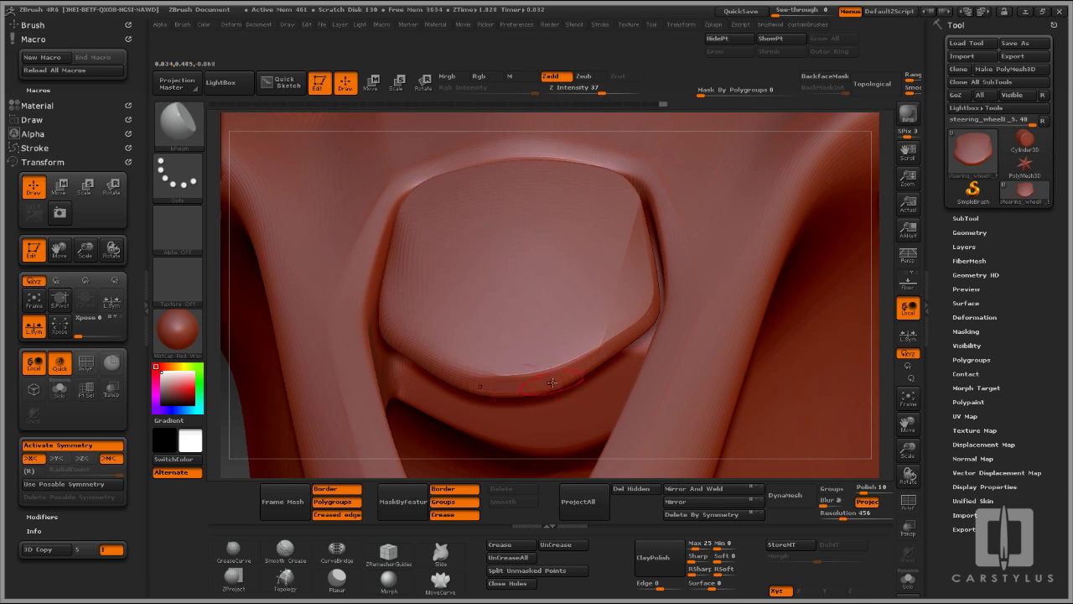
key(ctrl+shift+z)
key(ctrl+shift+z)
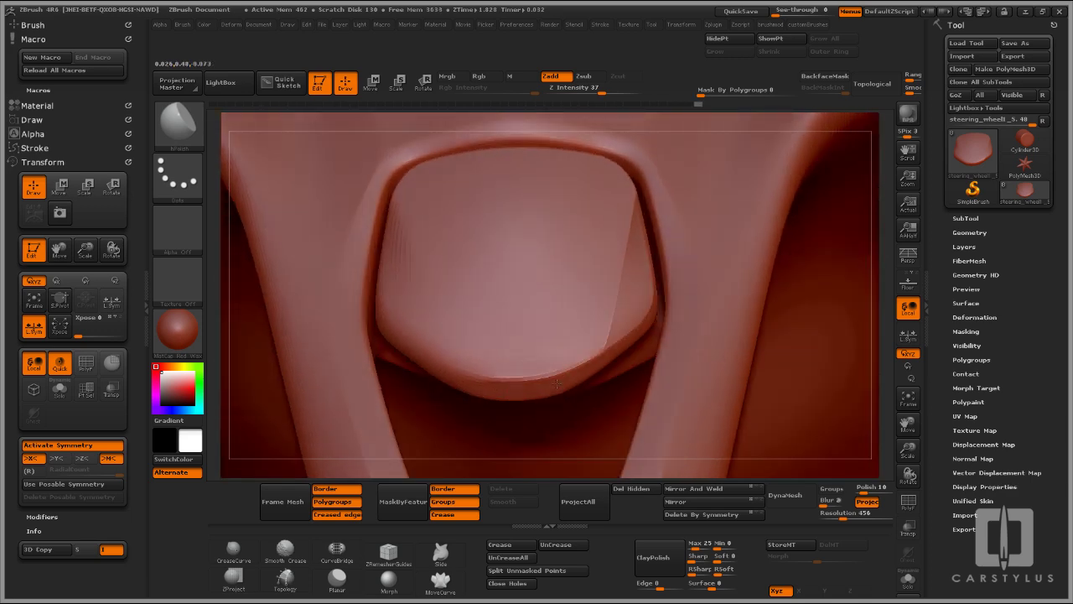
key(ctrl+shift+z)
key(ctrl+shift+z)
key(ctrl+shift+z)
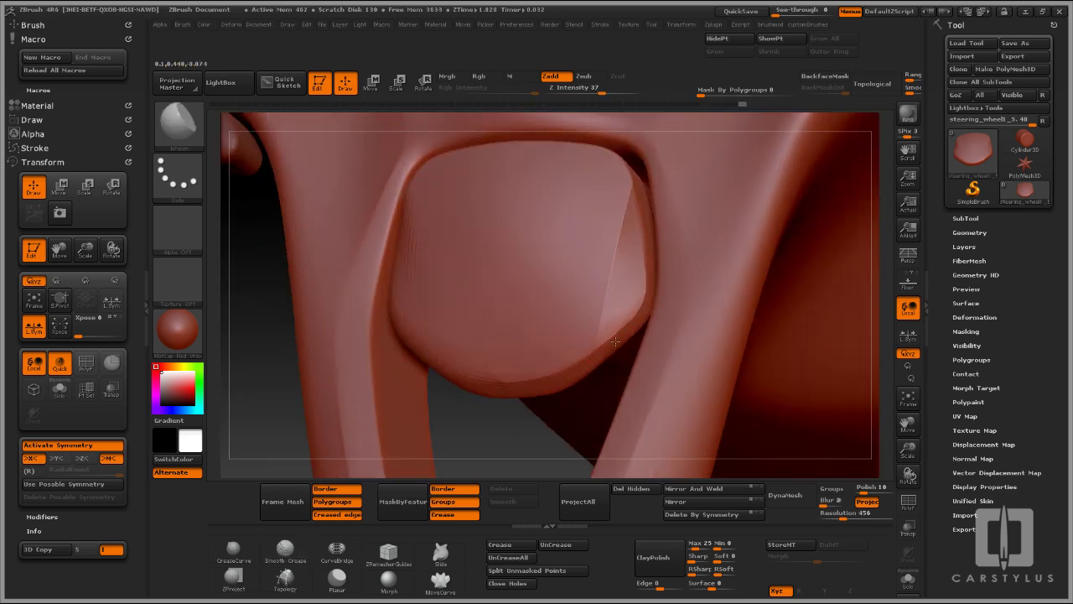
key(ctrl+shift+z)
key(ctrl+shift+z)
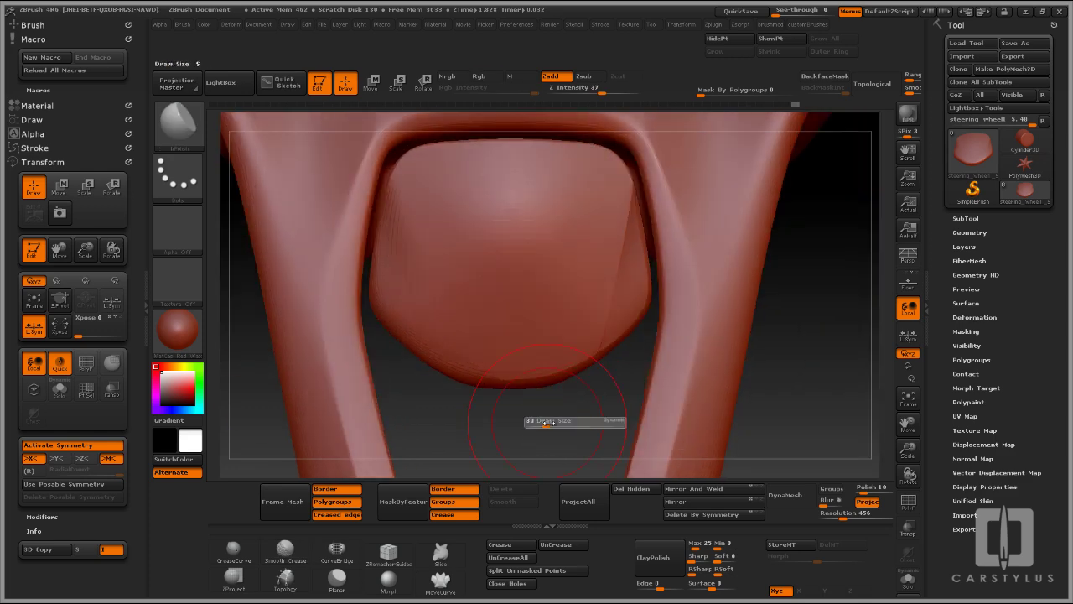
Reshape the insert's bottom edge with the Move brush and mirror the insert so both sides carry the same facet
key(b)
key(m)
key(v)
mouse_move(517, 388)
mouse_down()
mouse_move(620, 377)
mouse_move(758, 505)
mouse_up()
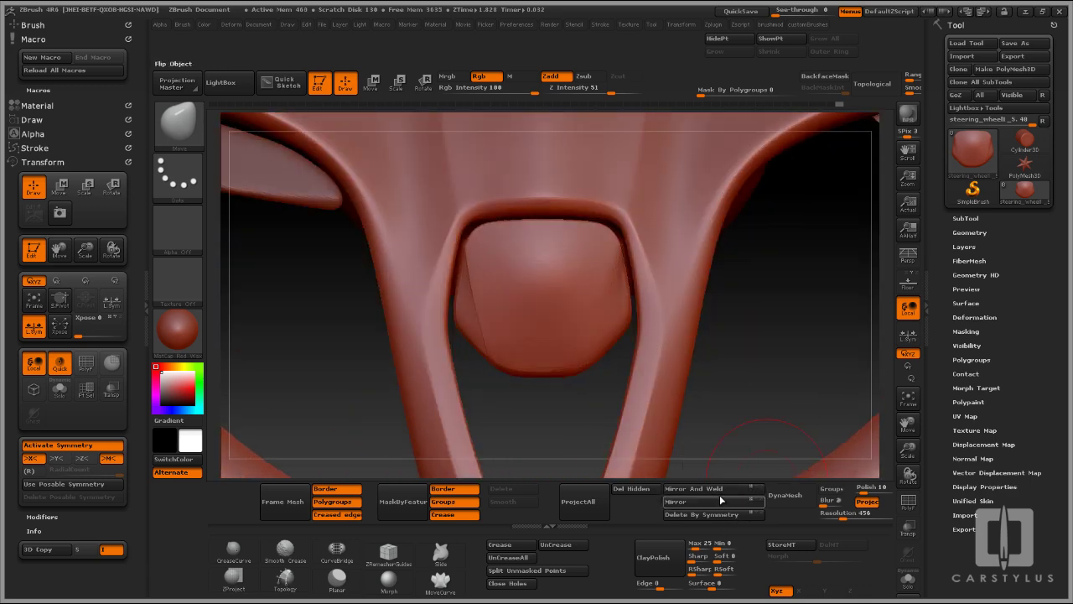
click(718, 500)
alt+drag(635, 368, 649, 290)
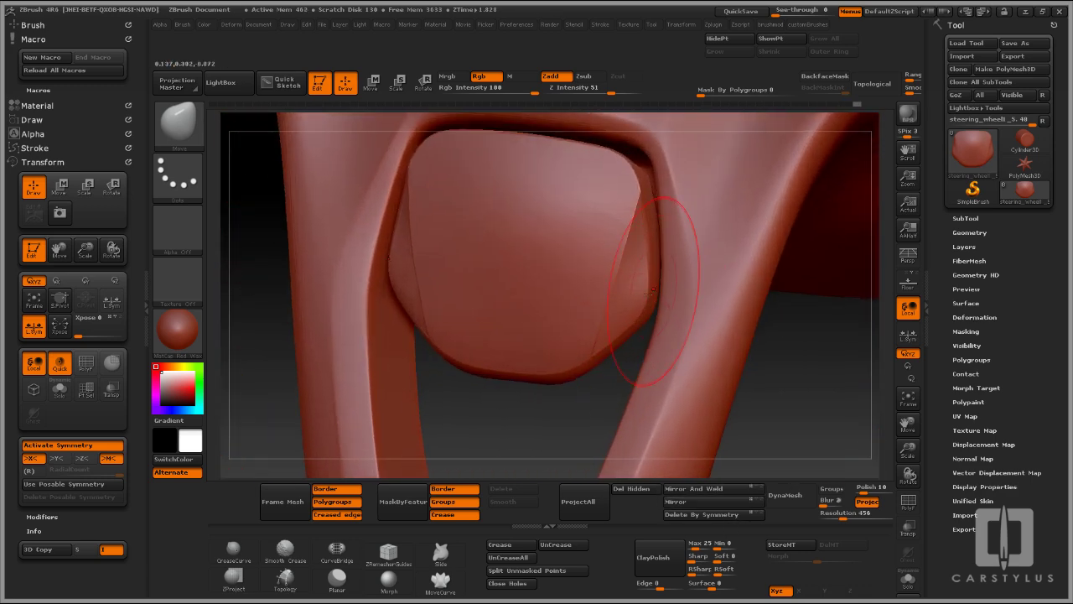
Polish the insert's lower edge with hPolish and smooth its front face with Smooth Crease
key(b)
key(h)
key(p)
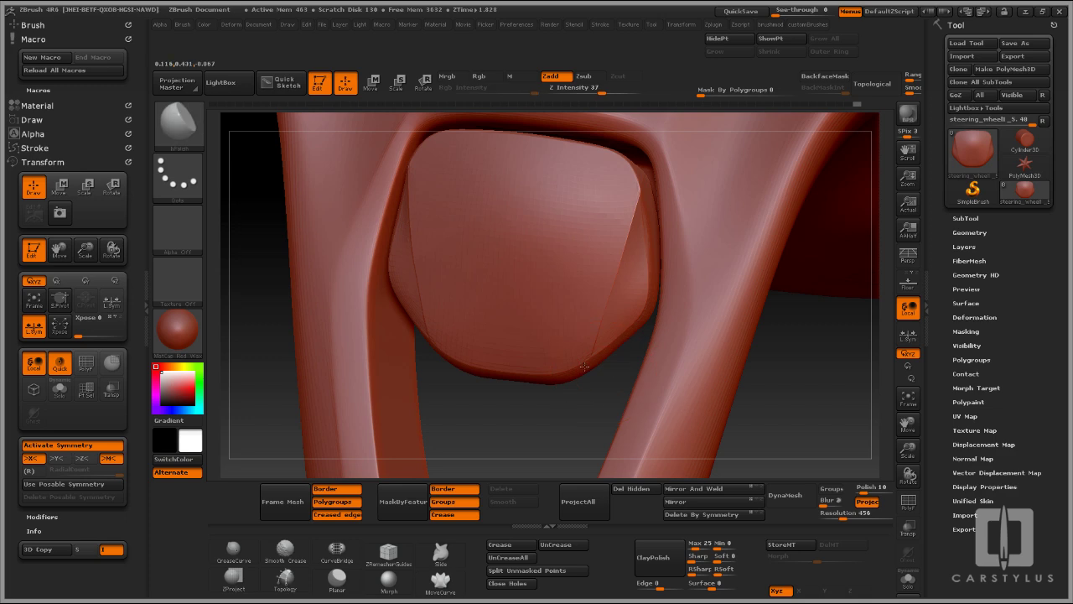
shift+drag(584, 362, 537, 374)
mouse_move(579, 419)
mouse_down()
mouse_move(579, 456)
mouse_move(579, 441)
mouse_move(612, 448)
mouse_up()
drag(626, 372, 619, 387)
mouse_move(621, 407)
mouse_down()
mouse_move(591, 410)
mouse_move(616, 409)
mouse_up()
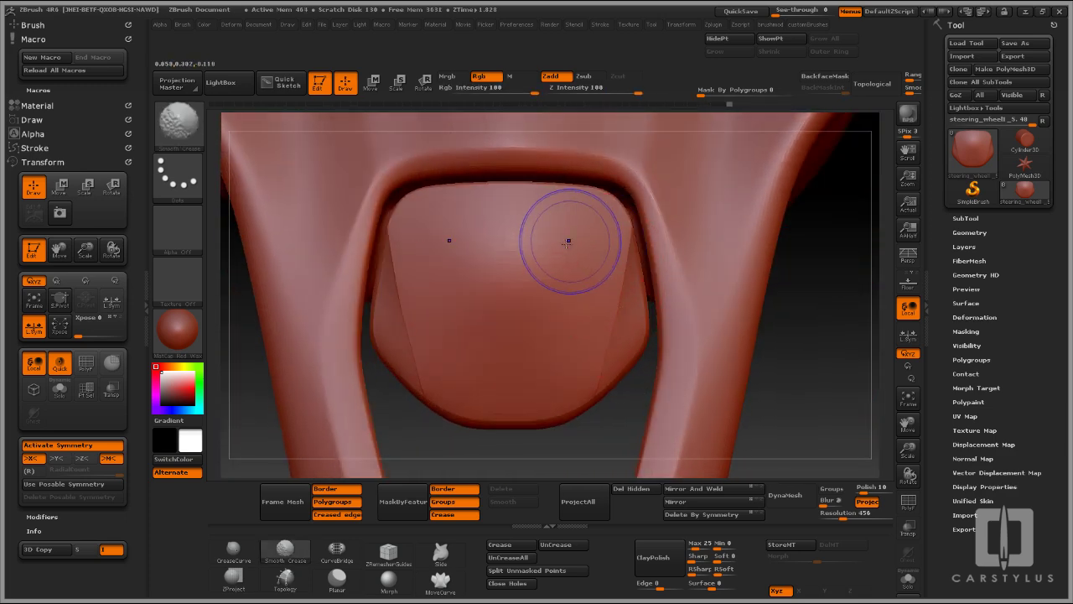
shift+drag(570, 241, 535, 280)
mouse_move(587, 426)
mouse_down()
mouse_move(580, 325)
mouse_move(624, 316)
mouse_move(575, 321)
mouse_up()
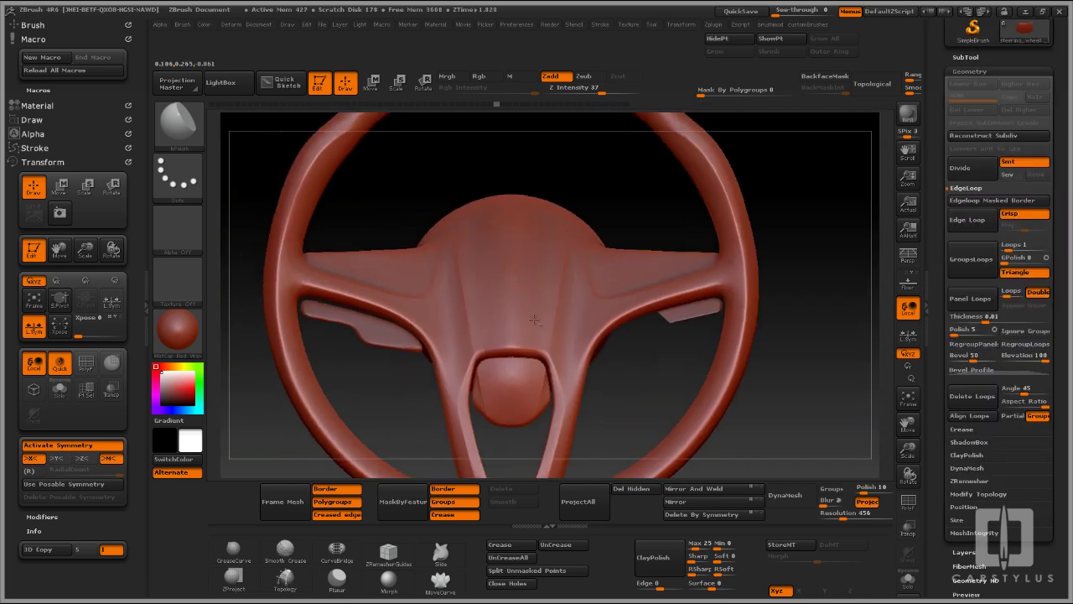
Load the custom airbag brush, activate the main wheel subtool and try stamping AIRBAG on the hub with symmetry off
drag(513, 442, 472, 286)
key(b)
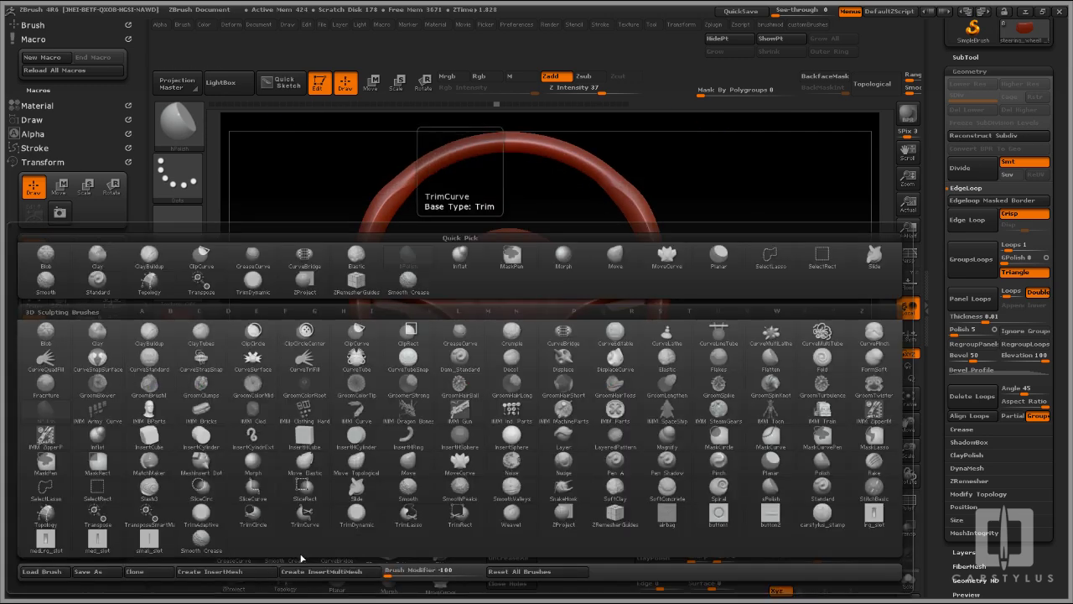
click(666, 514)
alt+click(518, 303)
key(f)
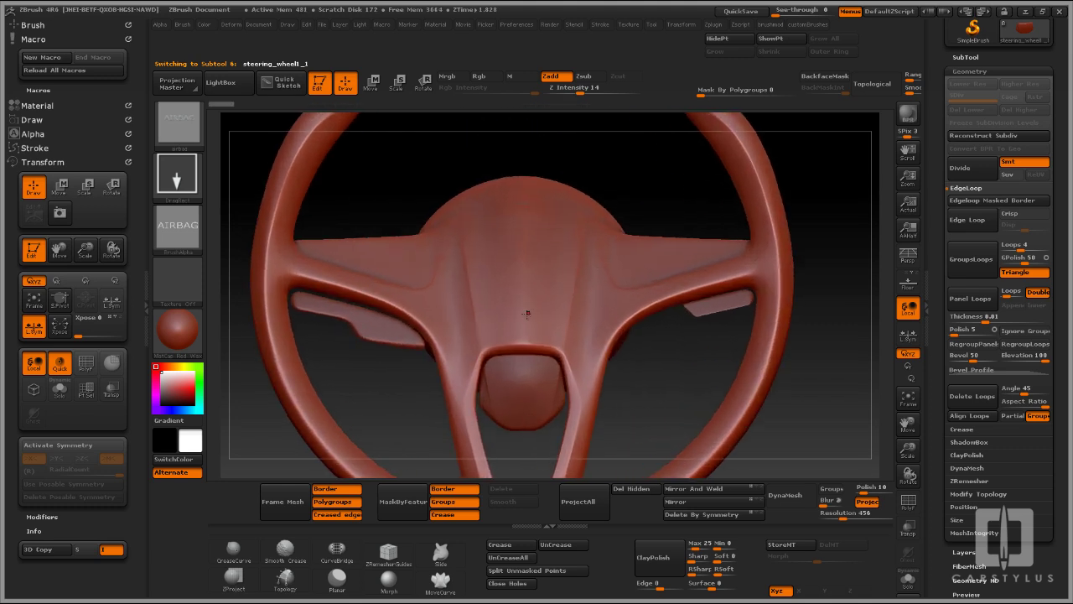
key(x)
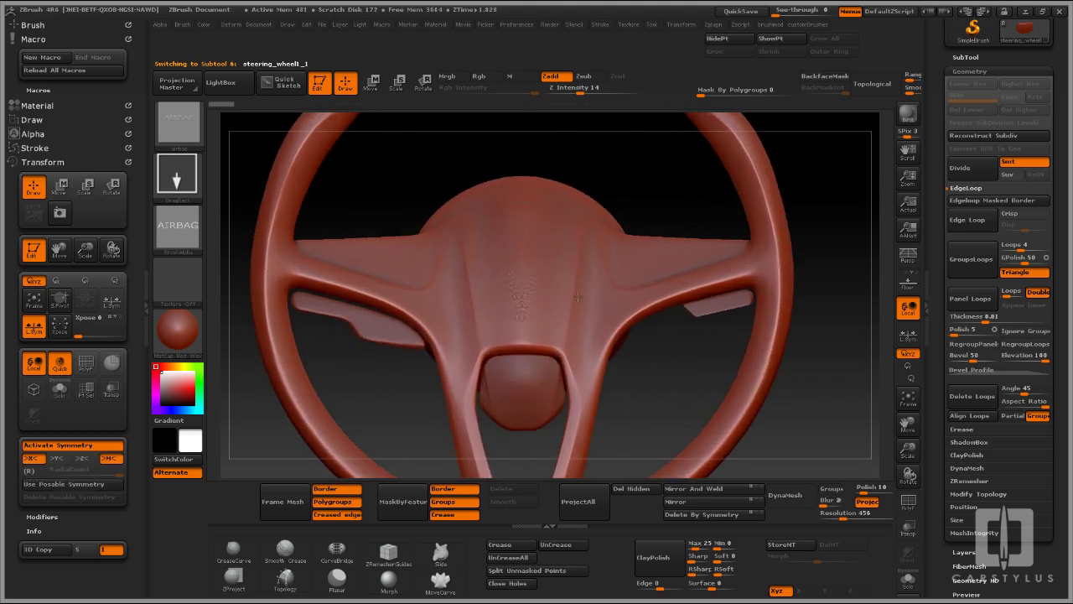
key(x)
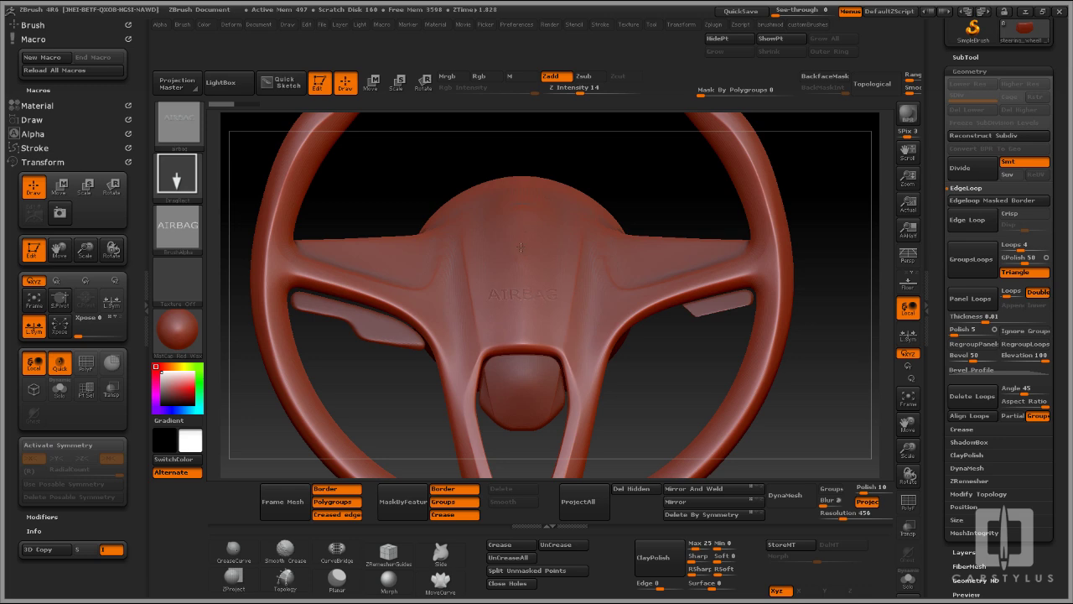
Undo the stamp and place the AIRBAG lettering lower on the hub, centred just above the lower spoke opening
key(ctrl+z)
right_drag(523, 276, 548, 315)
drag(548, 315, 520, 277)
ctrl+right_drag(493, 255, 472, 322)
drag(471, 322, 485, 249)
alt+right_drag(564, 298, 560, 255)
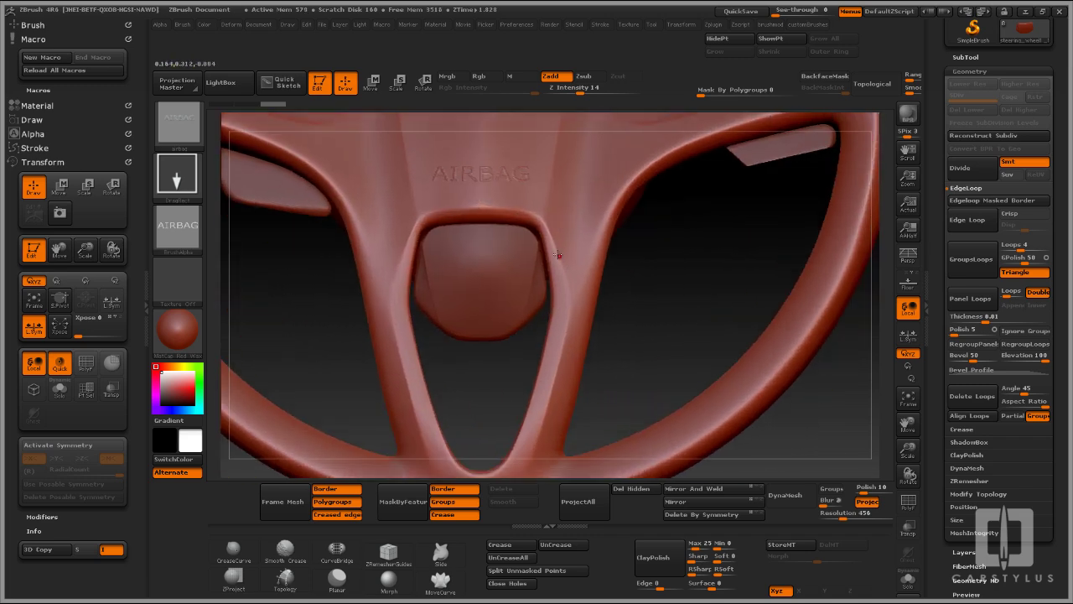
Mask one side of the wheel with a curve following the outer edge of the lower spoke opening's ring
mouse_move(503, 406)
ctrl+right_down()
mouse_move(506, 352)
mouse_move(524, 411)
ctrl+right_up()
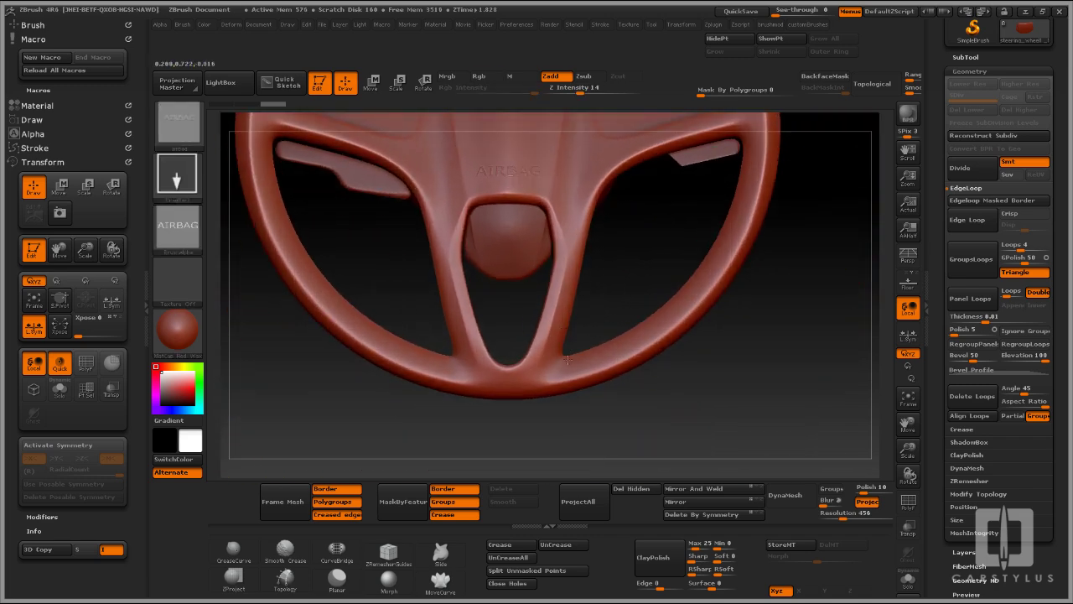
ctrl+drag(563, 293, 525, 424)
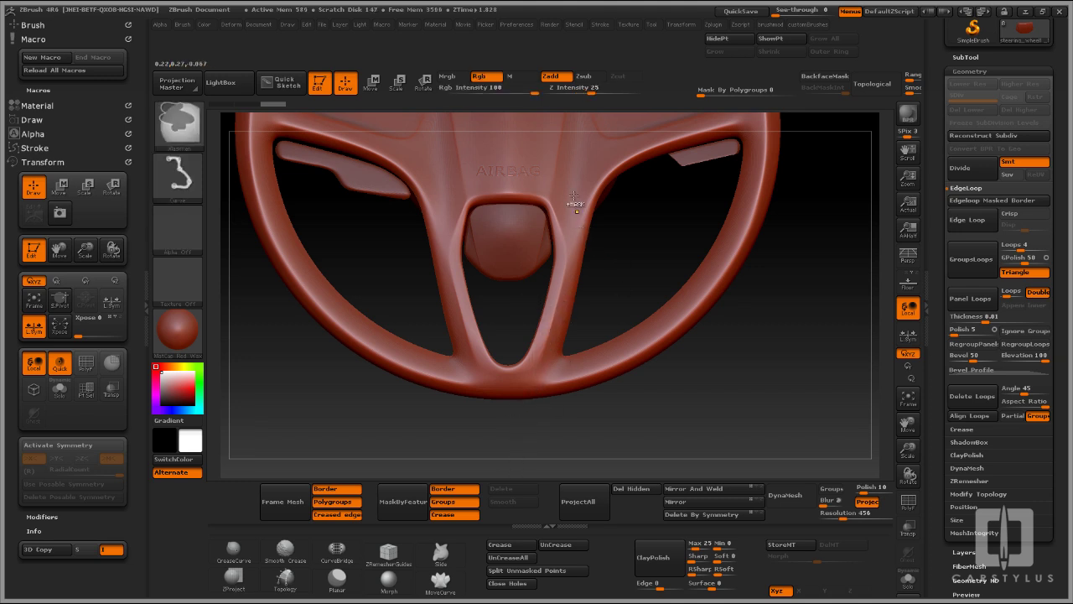
alt+drag(613, 285, 599, 345)
ctrl+right_drag(450, 130, 452, 168)
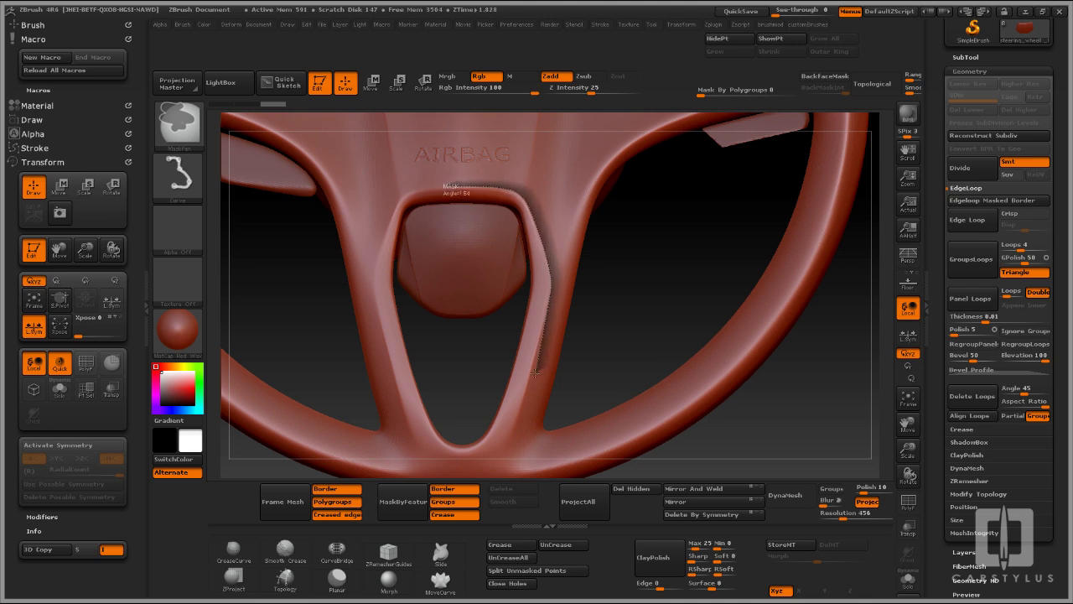
drag(511, 438, 489, 506)
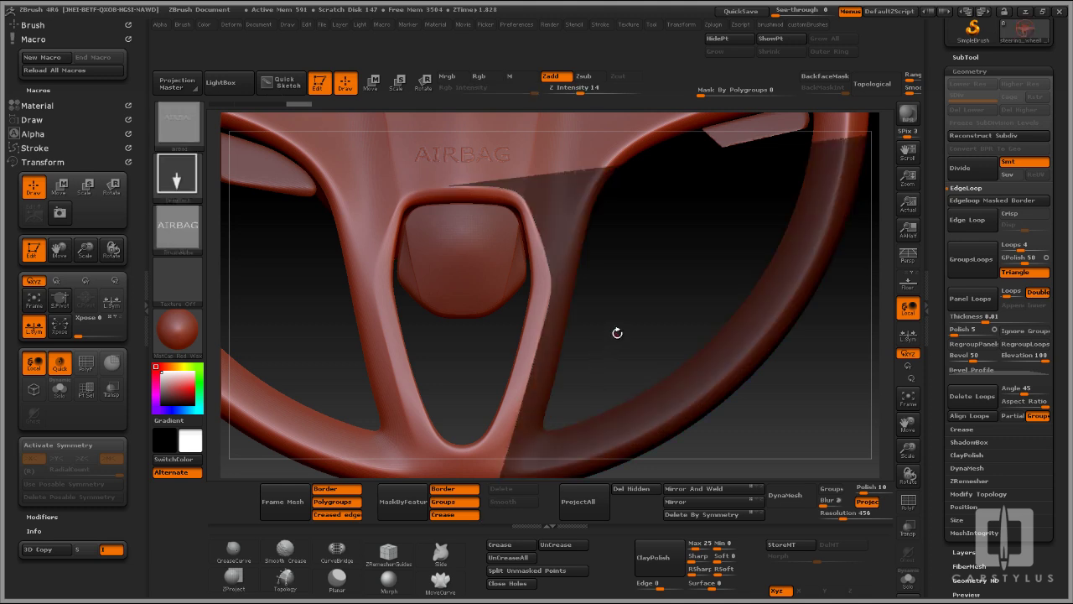
Extend the mask over the hub with a straight curve across the top of the ring
mouse_move(615, 333)
alt+mouse_down()
mouse_move(602, 264)
mouse_move(585, 334)
alt+mouse_up()
mouse_move(386, 288)
ctrl+shift+mouse_down()
mouse_move(610, 281)
mouse_move(591, 278)
mouse_move(597, 299)
ctrl+shift+mouse_up()
key(space)
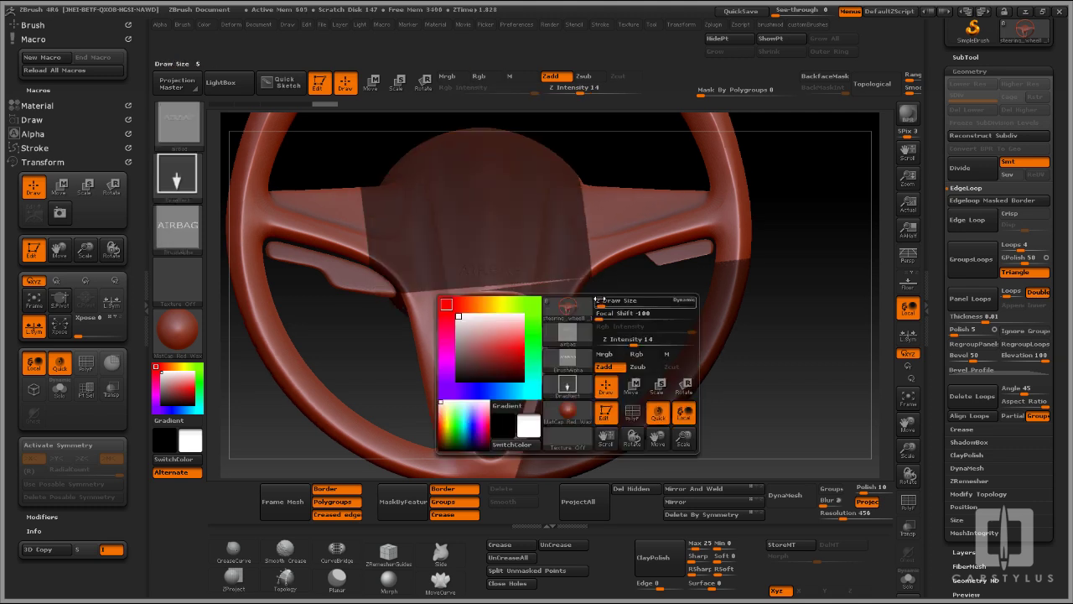
mouse_move(598, 322)
mouse_down()
mouse_move(613, 342)
mouse_move(566, 289)
mouse_move(603, 276)
mouse_move(723, 361)
mouse_up()
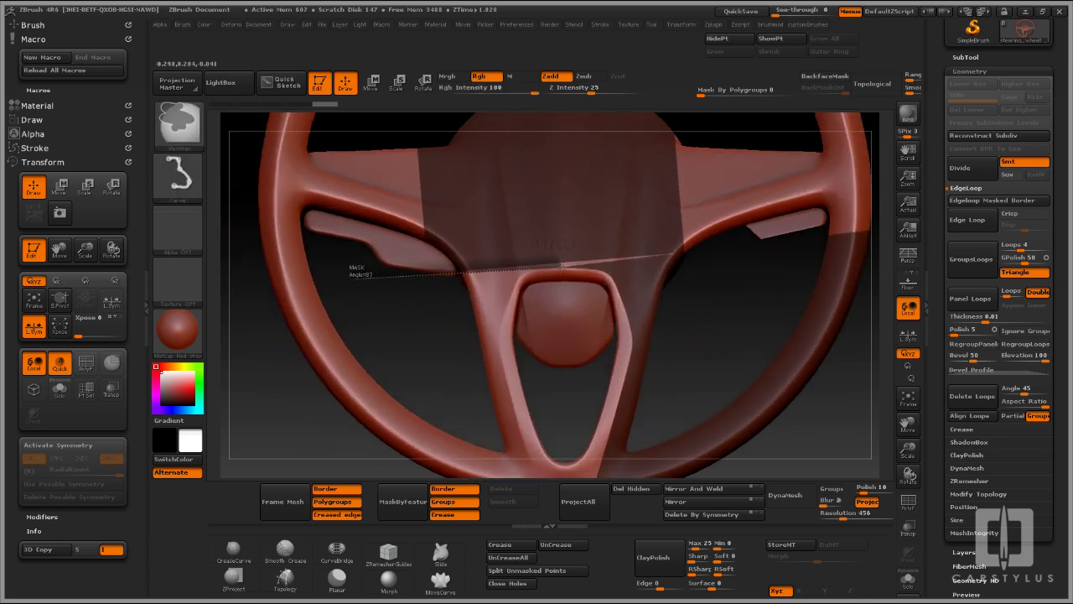
drag(562, 266, 769, 252)
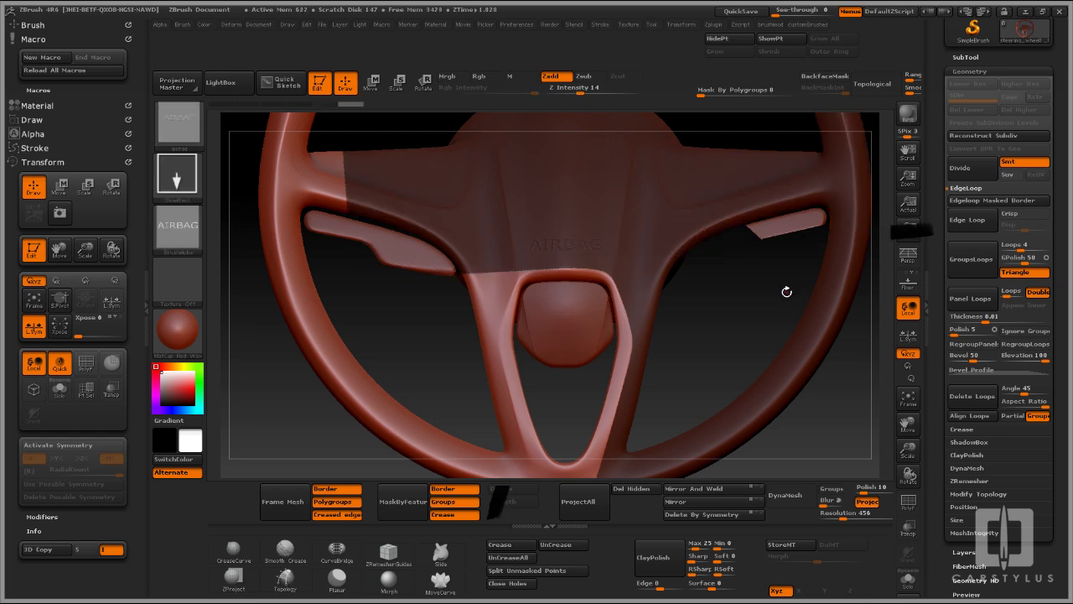
Turn the masked area into its own polygroup and mirror the wheel body, checking the groups in PolyFrame view
alt+drag(773, 327, 567, 316)
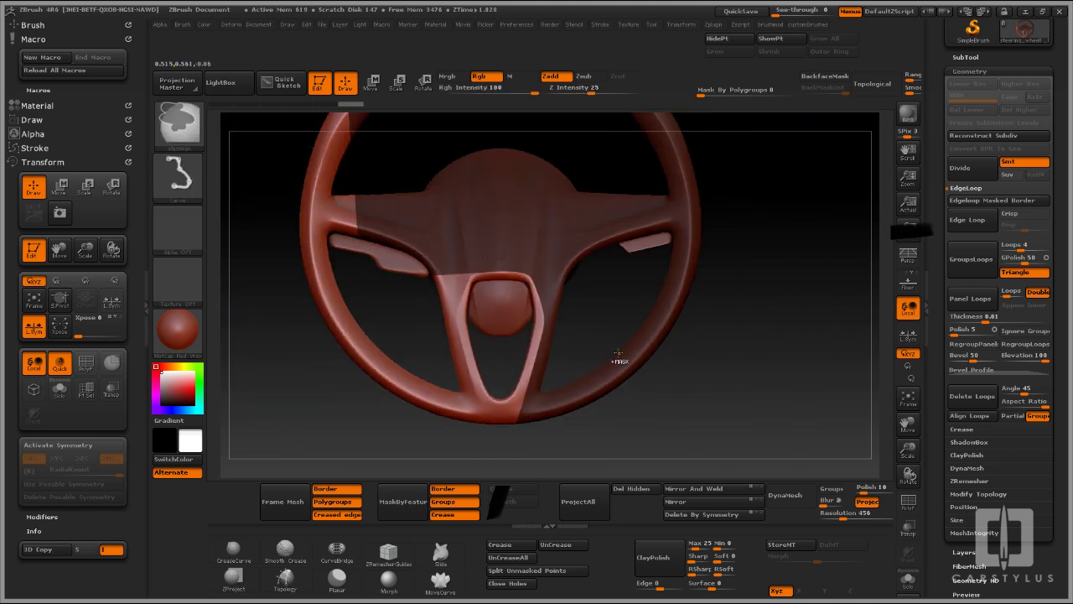
ctrl+drag(619, 358, 571, 355)
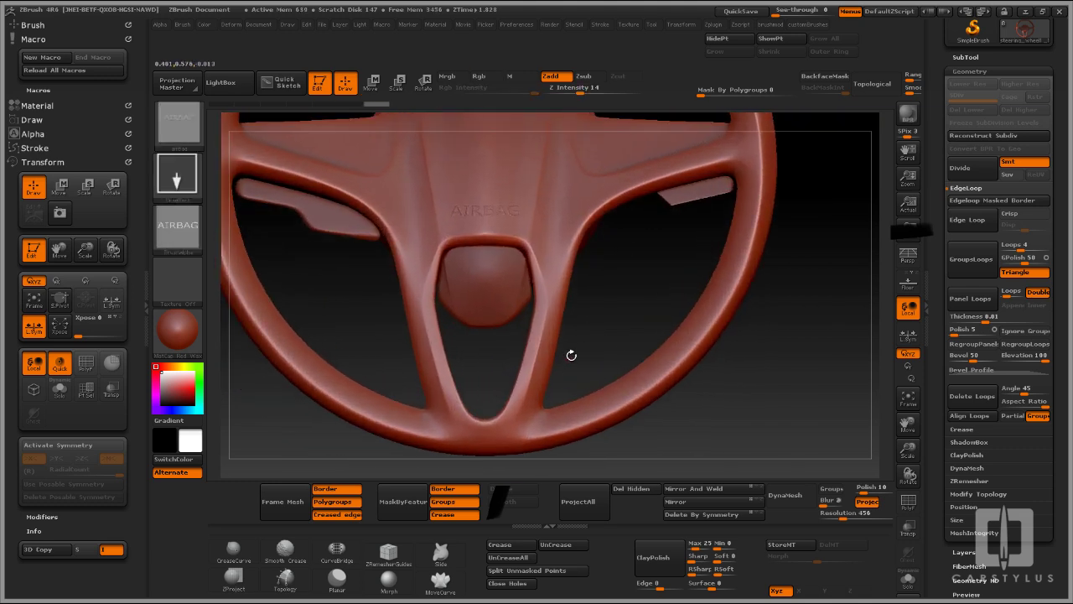
click(698, 501)
key(shift+f)
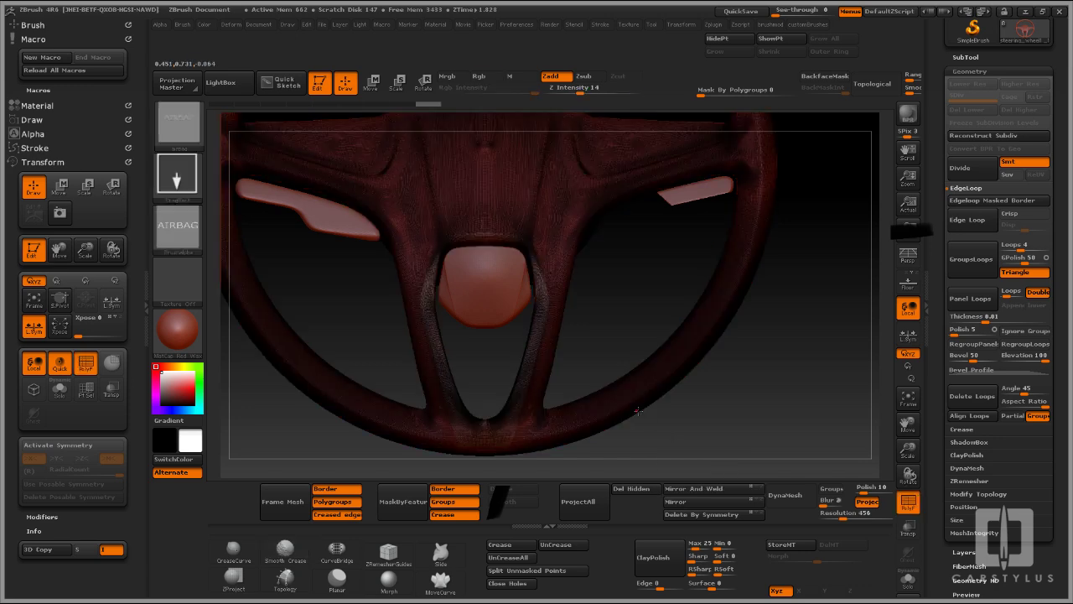
alt+drag(658, 319, 726, 310)
key(shift+f)
Isolate the ring around the lower spoke opening, hiding the rest of the wheel body and the stray column strip
ctrl+shift+click(586, 289)
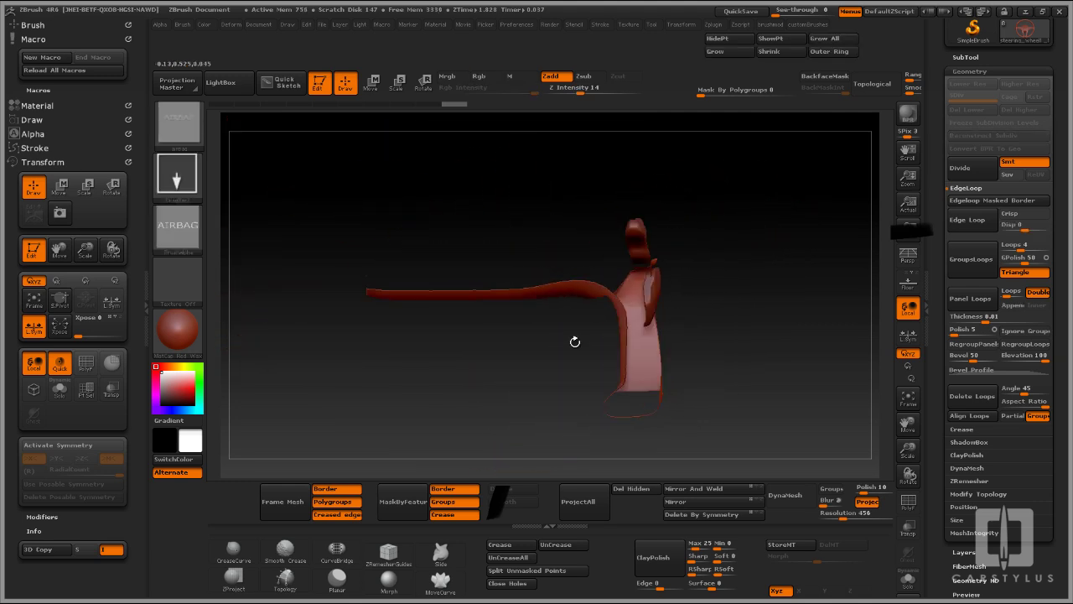
alt+drag(574, 341, 587, 360)
ctrl+shift+drag(571, 234, 587, 251)
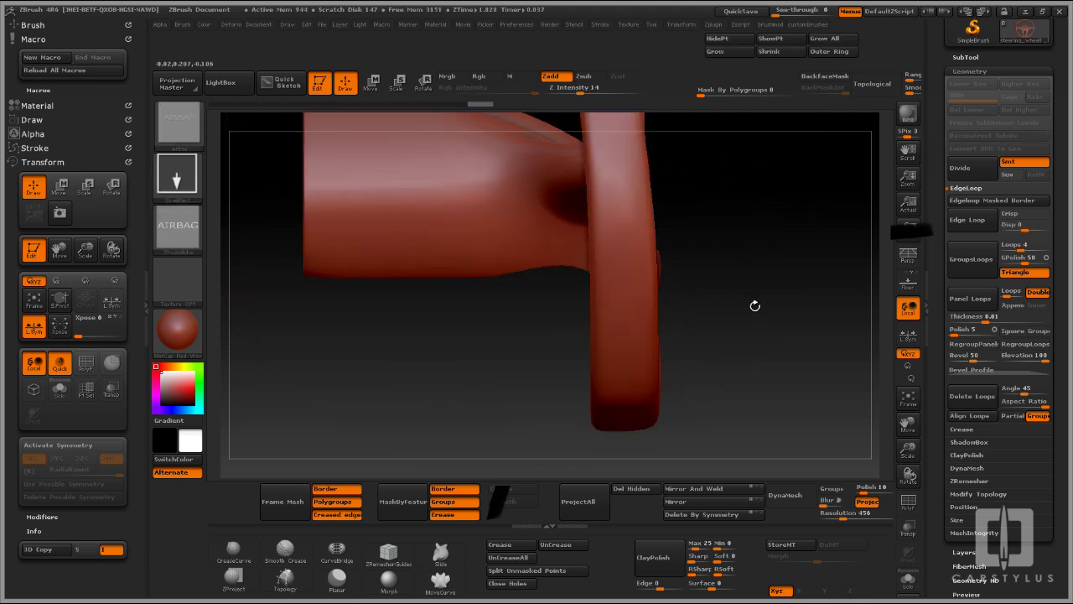
drag(776, 322, 625, 340)
alt+drag(836, 441, 698, 399)
ctrl+shift+click(734, 398)
ctrl+shift+click(534, 370)
alt+drag(644, 358, 836, 334)
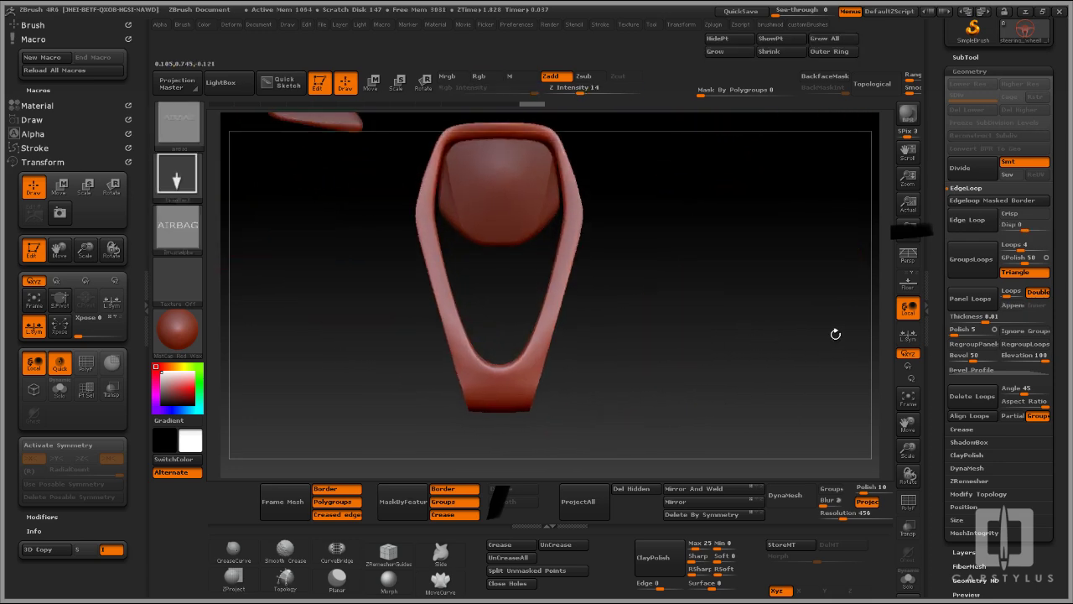
drag(818, 274, 802, 284)
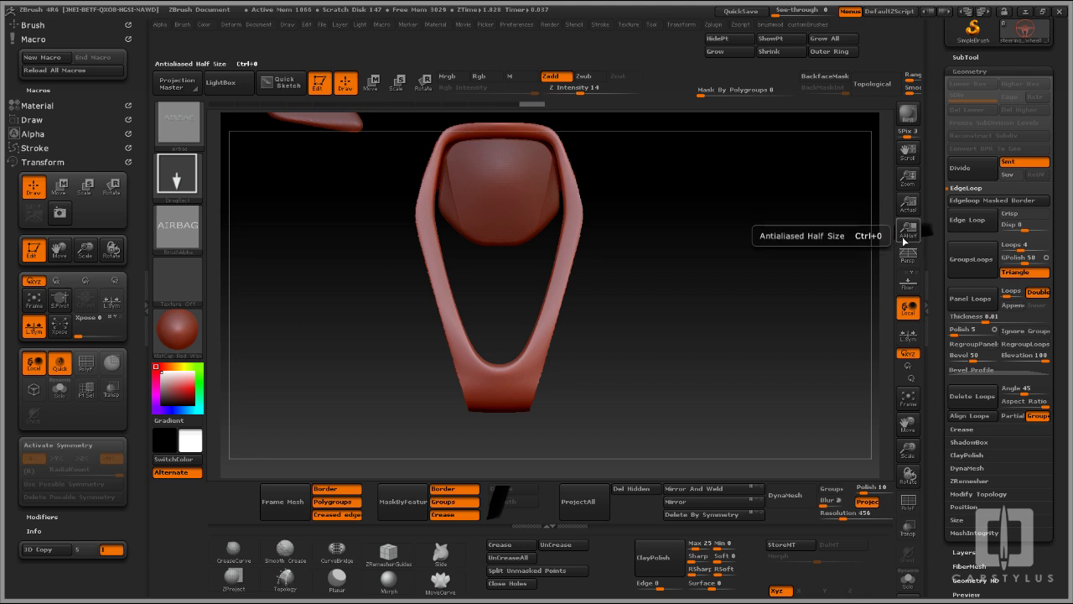
mouse_move(731, 298)
mouse_down()
mouse_move(741, 310)
mouse_move(725, 308)
mouse_up()
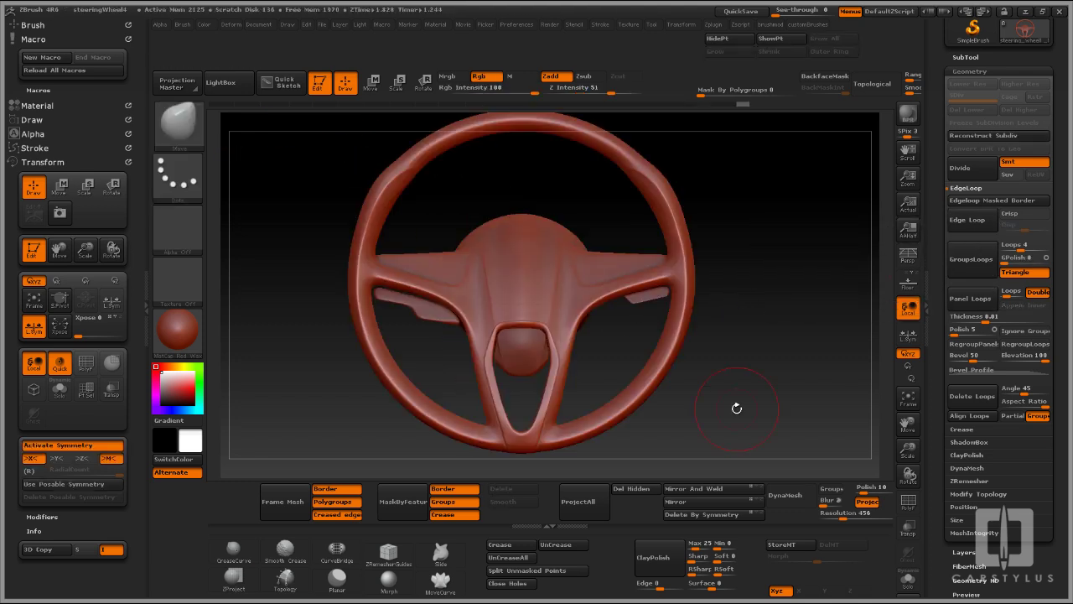
alt+drag(759, 408, 618, 363)
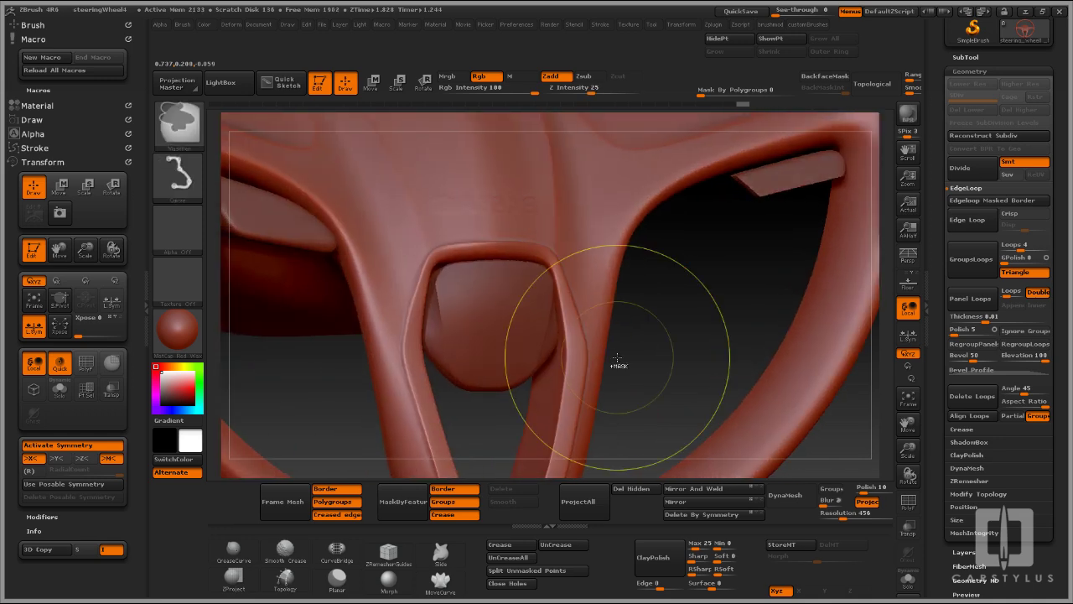
mouse_move(700, 364)
alt+mouse_down()
mouse_move(714, 312)
mouse_move(764, 402)
mouse_move(741, 443)
mouse_move(764, 455)
alt+mouse_up()
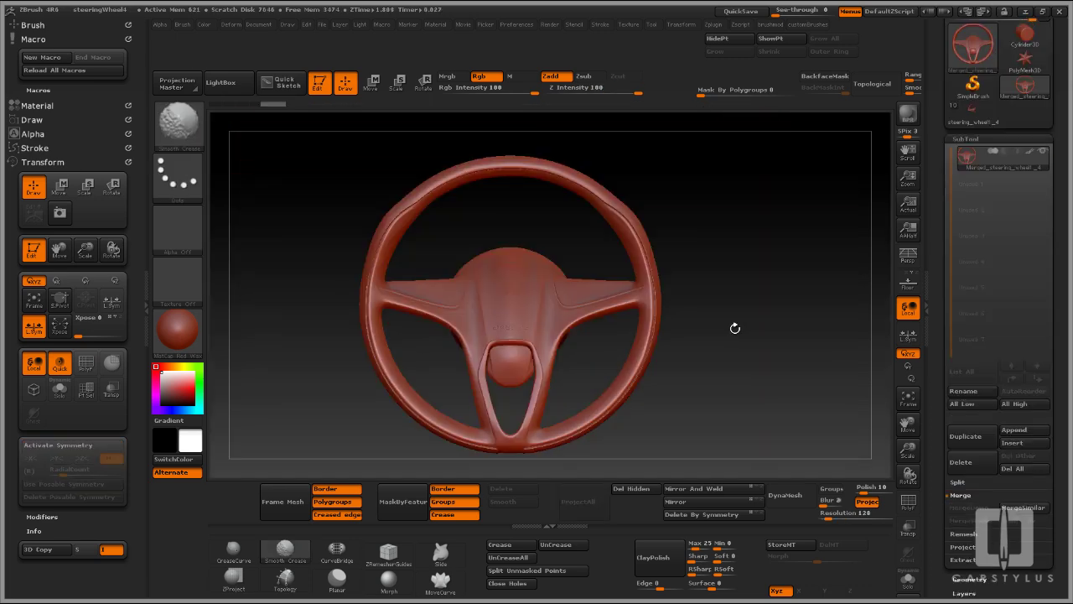
Pull a flap of surface down from the lower edge of the right spoke with the Slide brush
drag(735, 327, 754, 313)
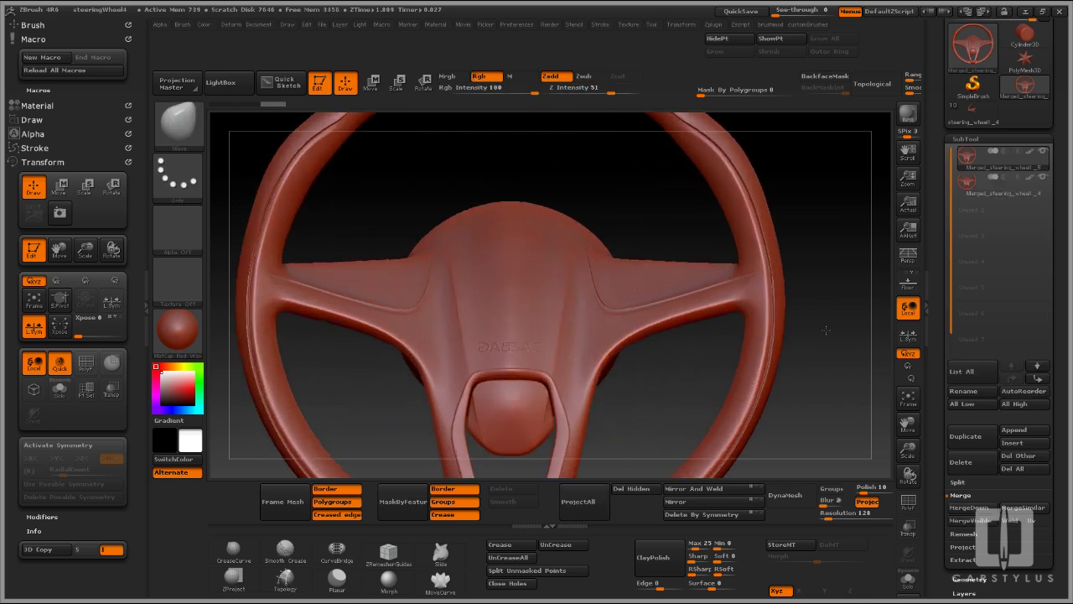
drag(825, 331, 640, 377)
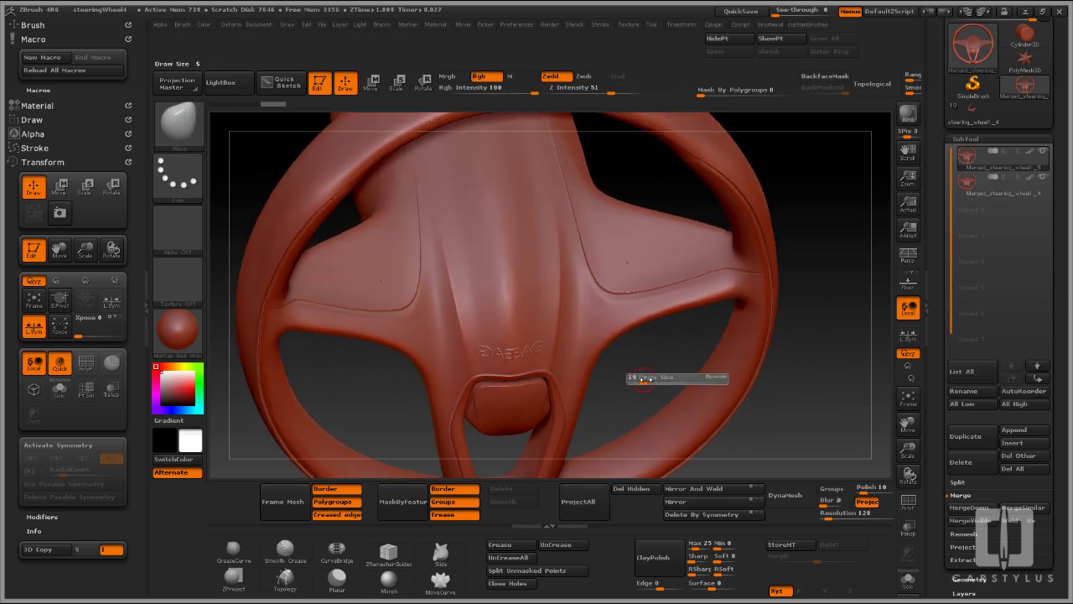
click(440, 553)
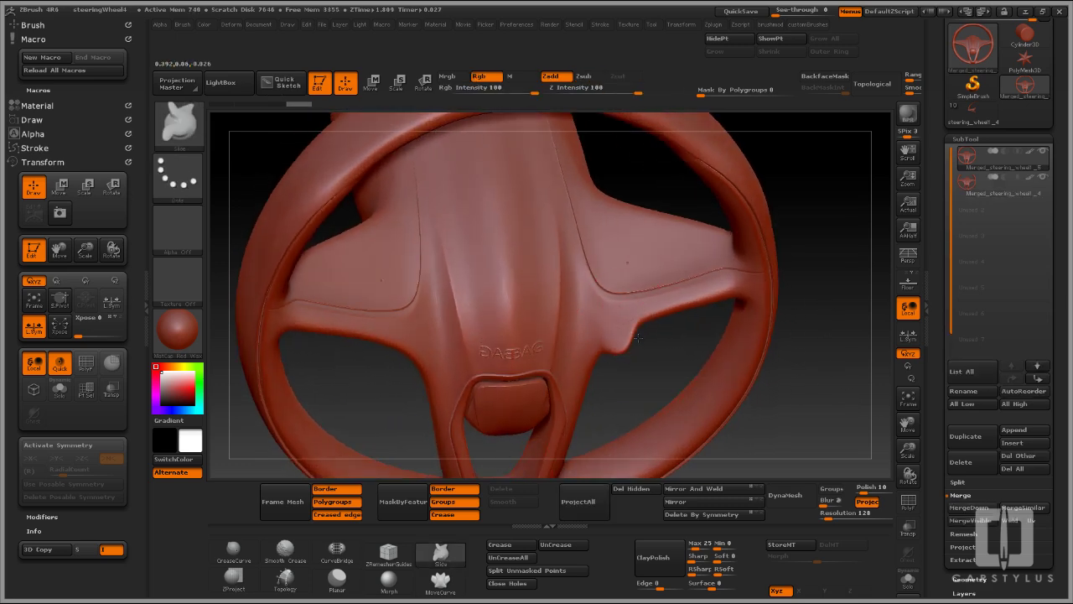
mouse_move(672, 305)
mouse_down()
mouse_move(719, 308)
mouse_move(664, 332)
mouse_move(590, 334)
mouse_move(600, 328)
mouse_move(587, 352)
mouse_move(605, 377)
mouse_move(660, 334)
mouse_up()
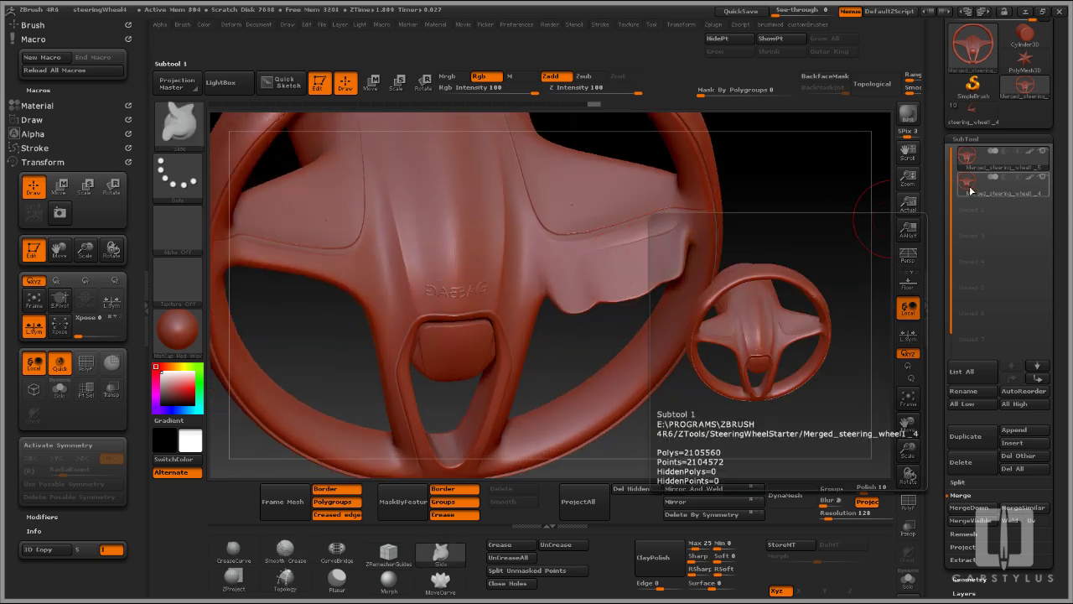
Turn on transparency and switch to the unmodified wheel subtool below the sculpted copy
click(969, 161)
drag(779, 295, 688, 402)
key(F10)
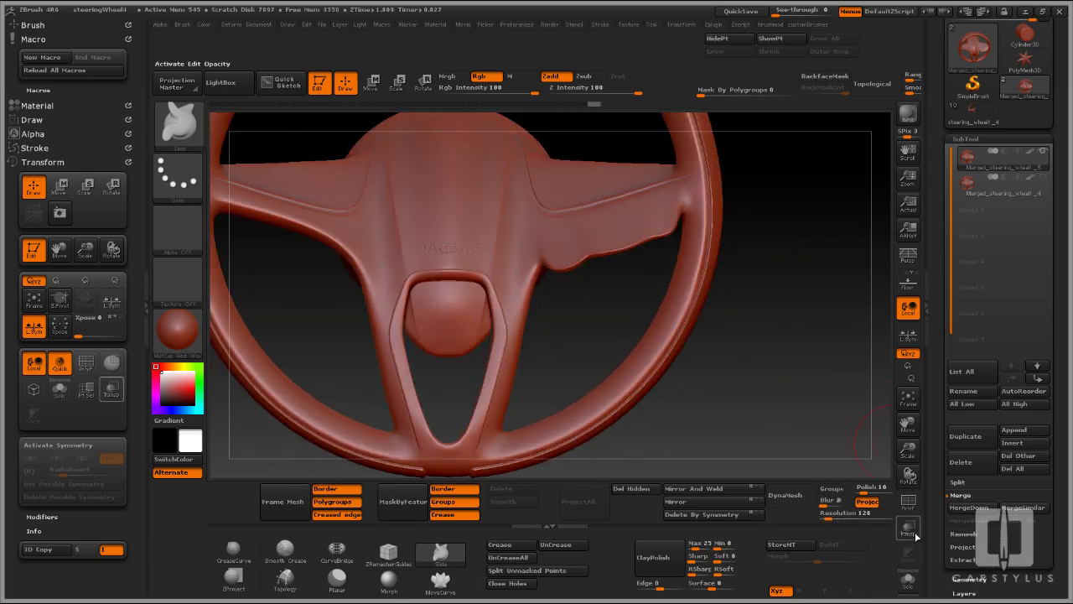
click(981, 183)
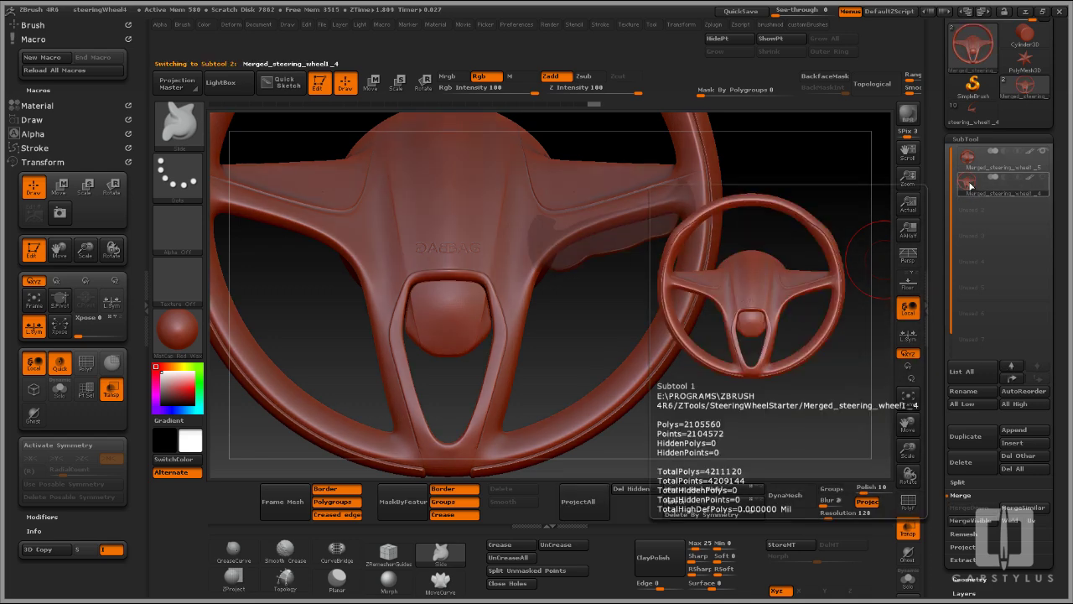
mouse_move(805, 276)
mouse_down()
mouse_move(780, 268)
mouse_move(792, 274)
mouse_move(795, 358)
mouse_move(796, 267)
mouse_move(689, 274)
mouse_up()
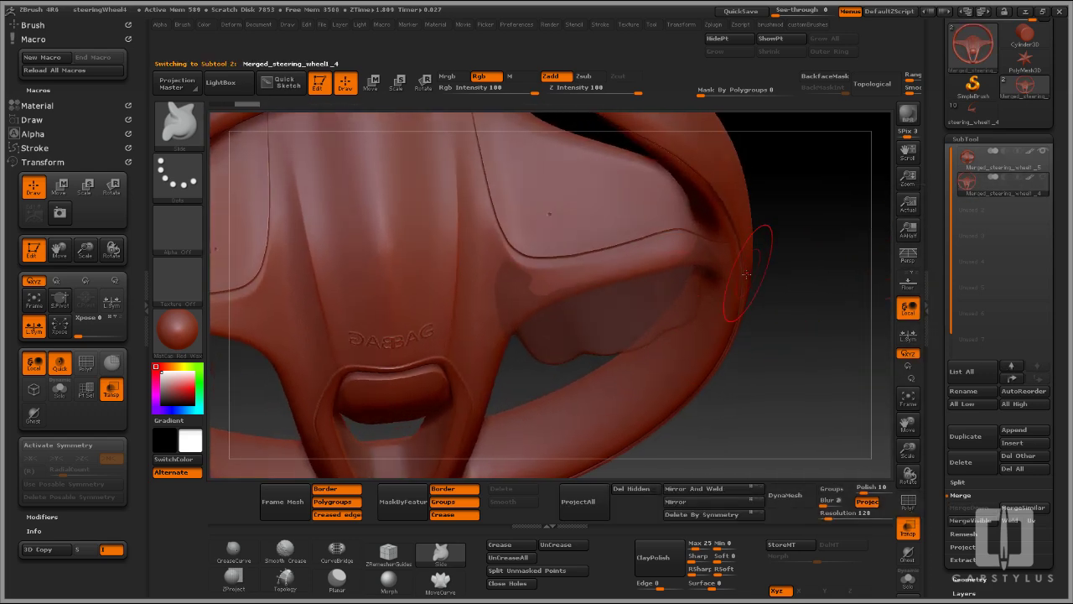
Try to slice the unmodified wheel with a curve along the right spoke's lower edge
ctrl+shift+click(177, 179)
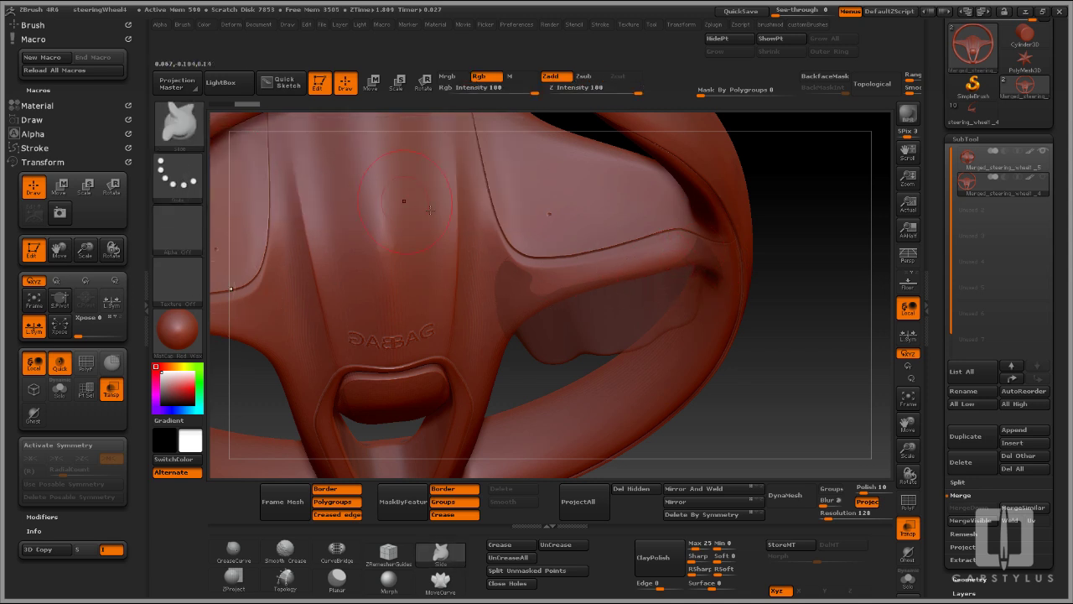
mouse_move(282, 173)
right_down()
mouse_move(277, 223)
mouse_move(225, 202)
right_up()
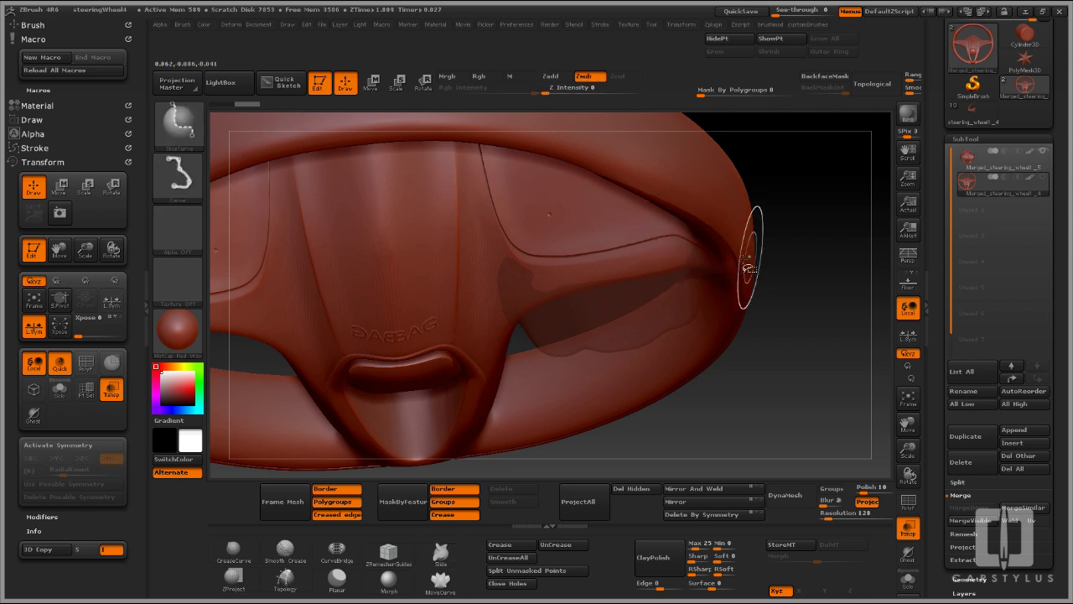
ctrl+shift+drag(825, 243, 628, 286)
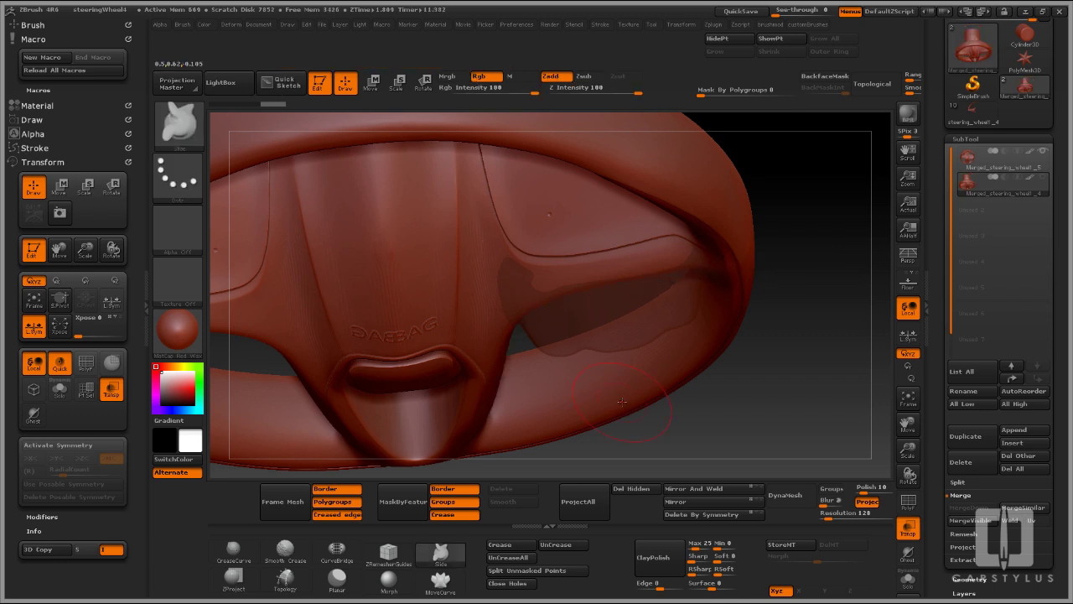
key(ctrl+z)
Slice the sculpted wheel copy with a curve along the right spoke's lower edge and isolate the part with the flap
mouse_move(845, 299)
mouse_down()
mouse_move(857, 287)
mouse_move(835, 301)
mouse_move(833, 325)
mouse_up()
click(970, 181)
mouse_move(834, 256)
mouse_down()
mouse_move(827, 294)
mouse_move(817, 265)
mouse_move(772, 296)
mouse_move(763, 280)
mouse_move(618, 306)
mouse_move(522, 342)
mouse_up()
click(970, 164)
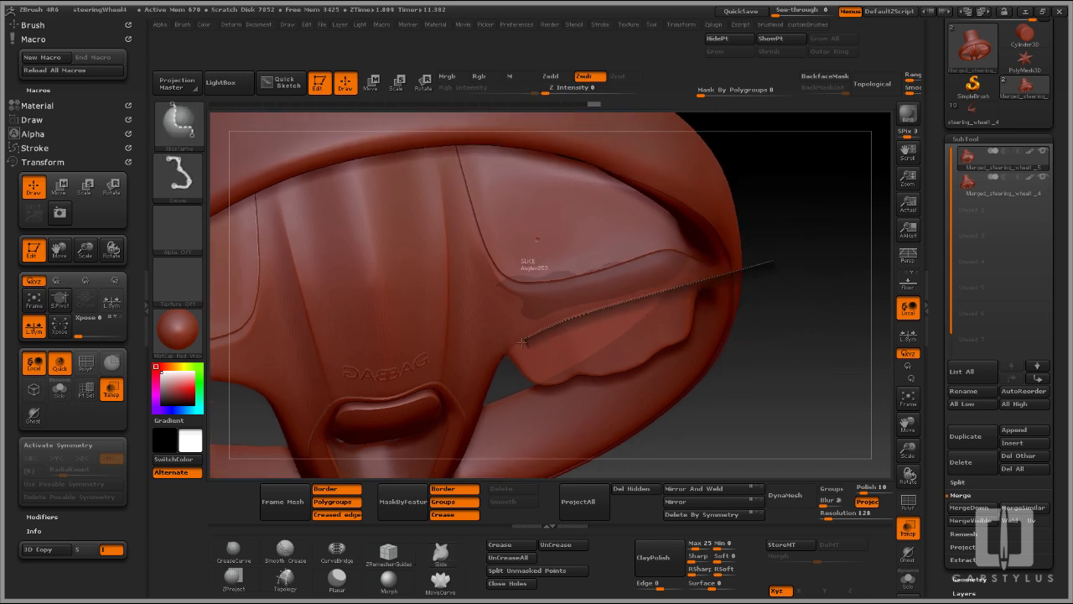
ctrl+shift+drag(487, 403, 490, 404)
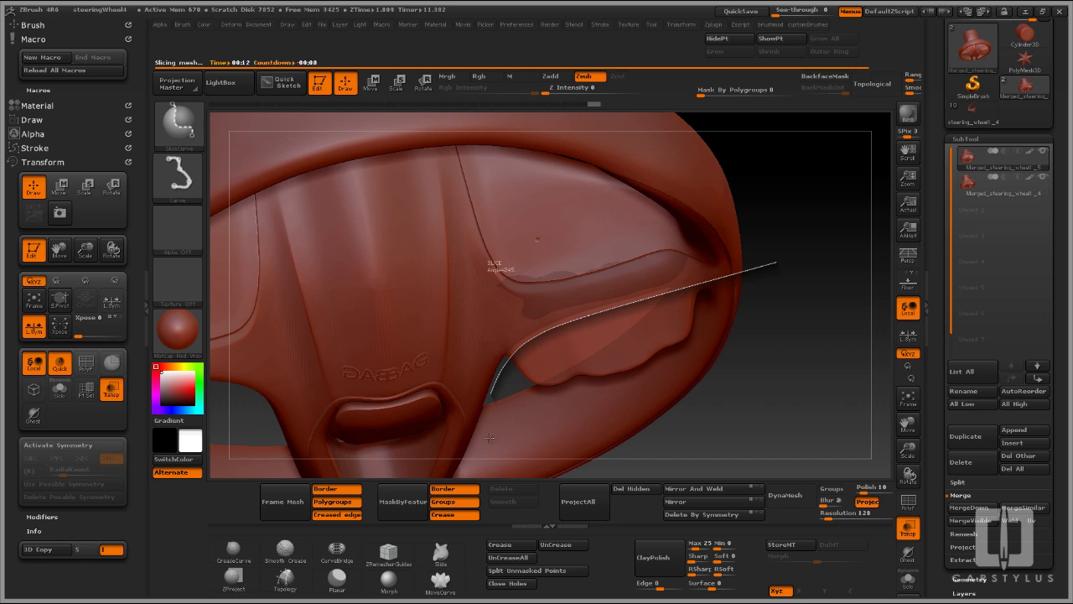
ctrl+shift+drag(490, 437, 490, 437)
ctrl+shift+click(626, 358)
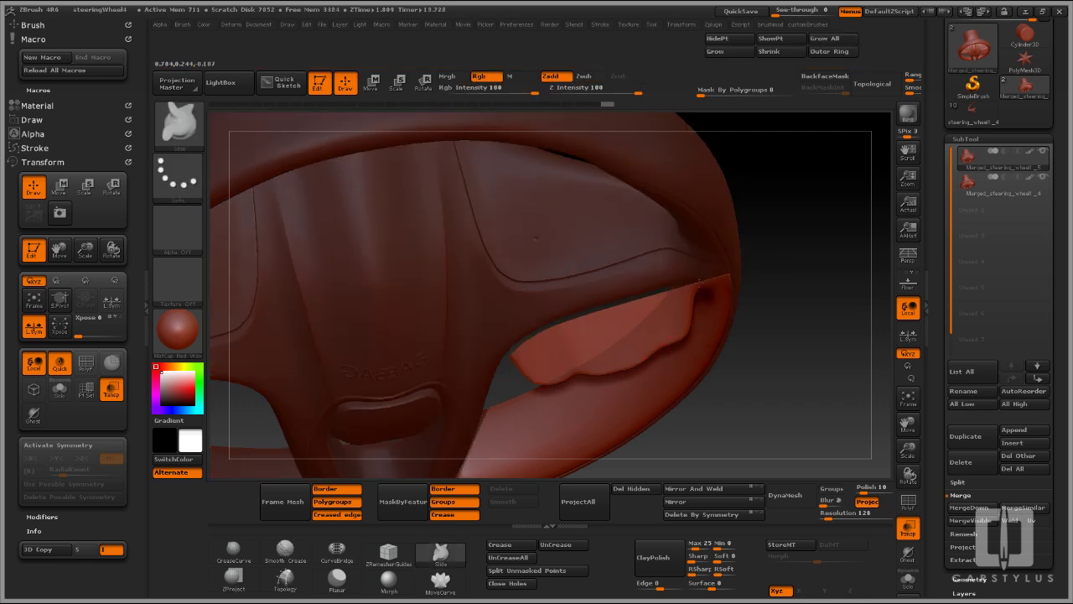
Delete the hidden part of the sculpted copy and DynaMesh the remainder at resolution 360 with projection off
drag(767, 352, 650, 402)
click(626, 489)
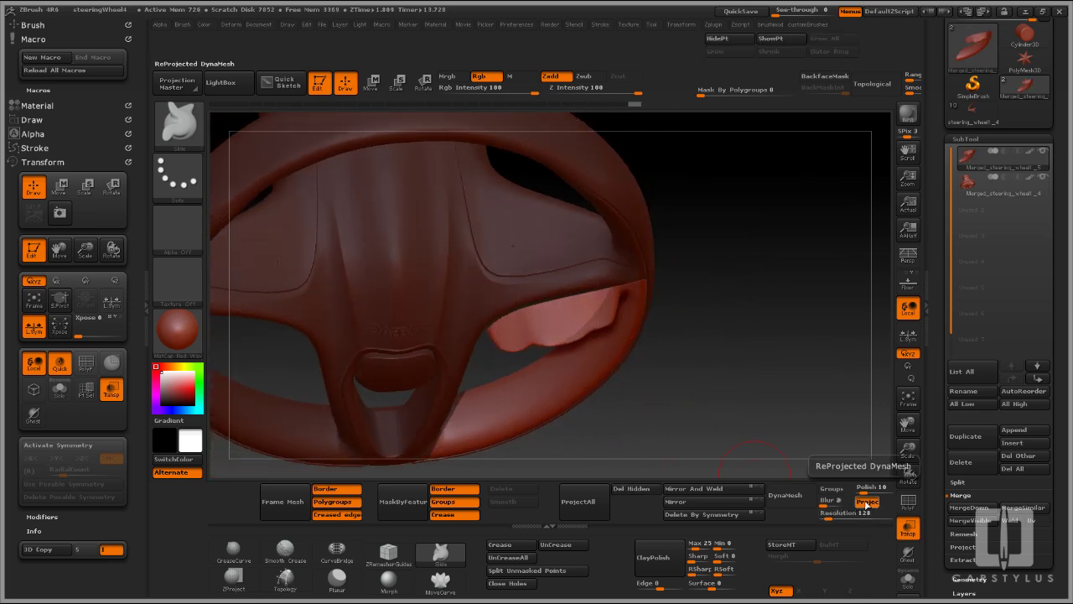
drag(827, 517, 836, 518)
drag(766, 381, 784, 347)
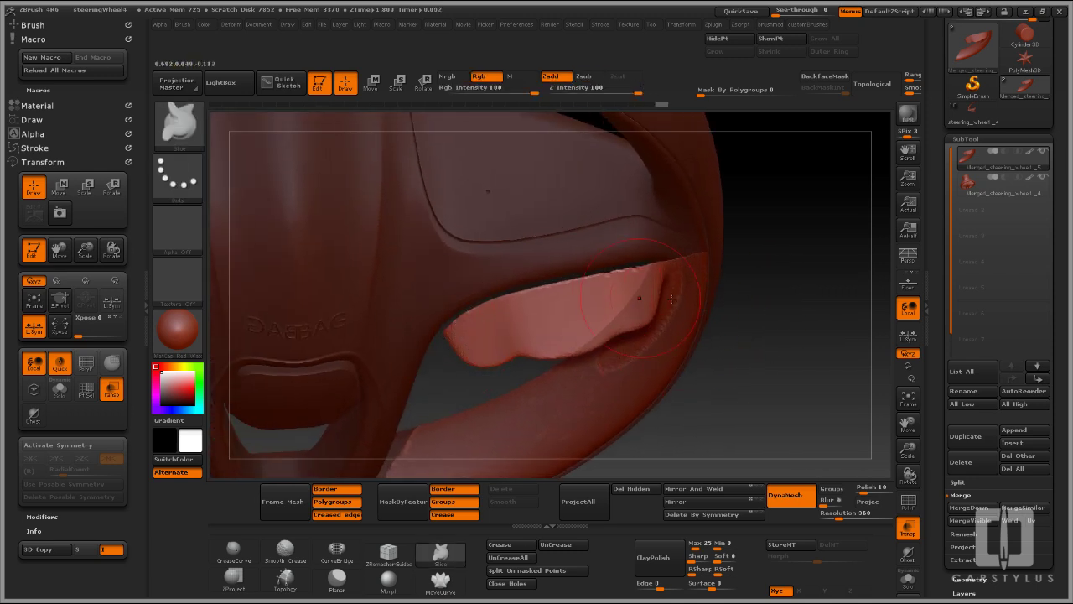
Slice the piece with a curve along the flap's lower edge and isolate the flap portion
ctrl+shift+drag(717, 300, 570, 346)
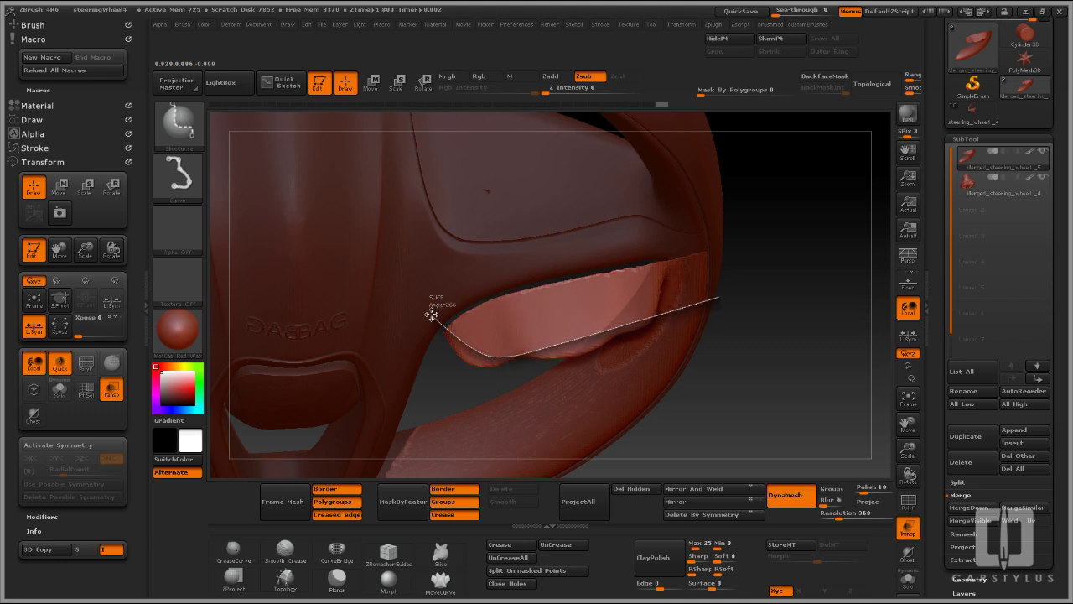
ctrl+shift+drag(428, 306, 421, 304)
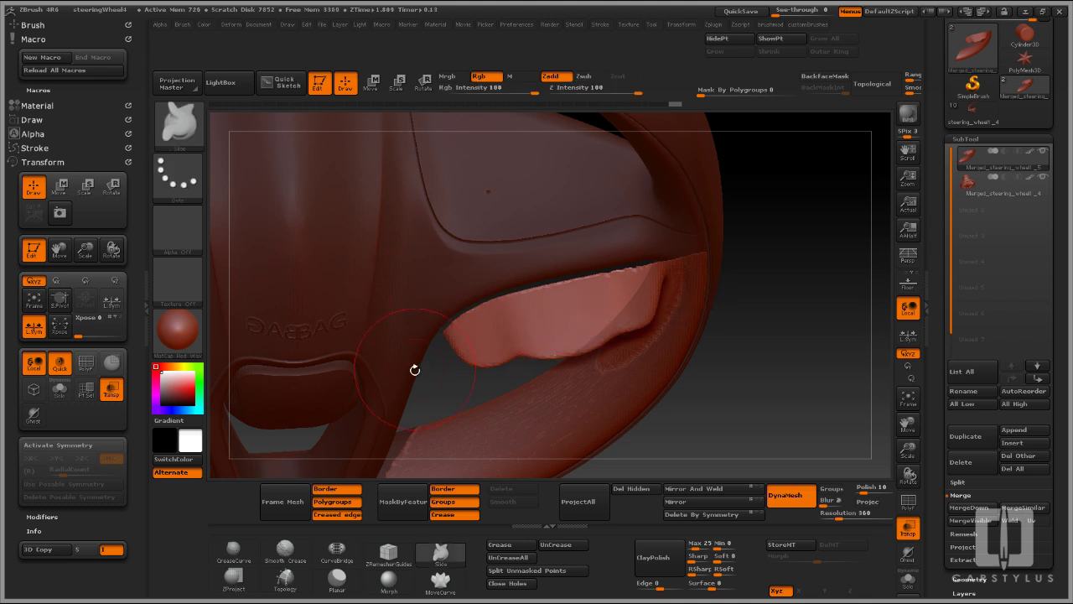
ctrl+shift+click(544, 330)
mouse_move(697, 352)
mouse_down()
mouse_move(703, 413)
mouse_move(676, 357)
mouse_up()
ctrl+shift+click(716, 424)
Slice the flap piece lengthwise with a curve just below the spoke and delete the hidden excess
mouse_move(783, 301)
mouse_down()
mouse_move(786, 358)
mouse_move(716, 328)
mouse_move(795, 311)
mouse_move(693, 264)
mouse_up()
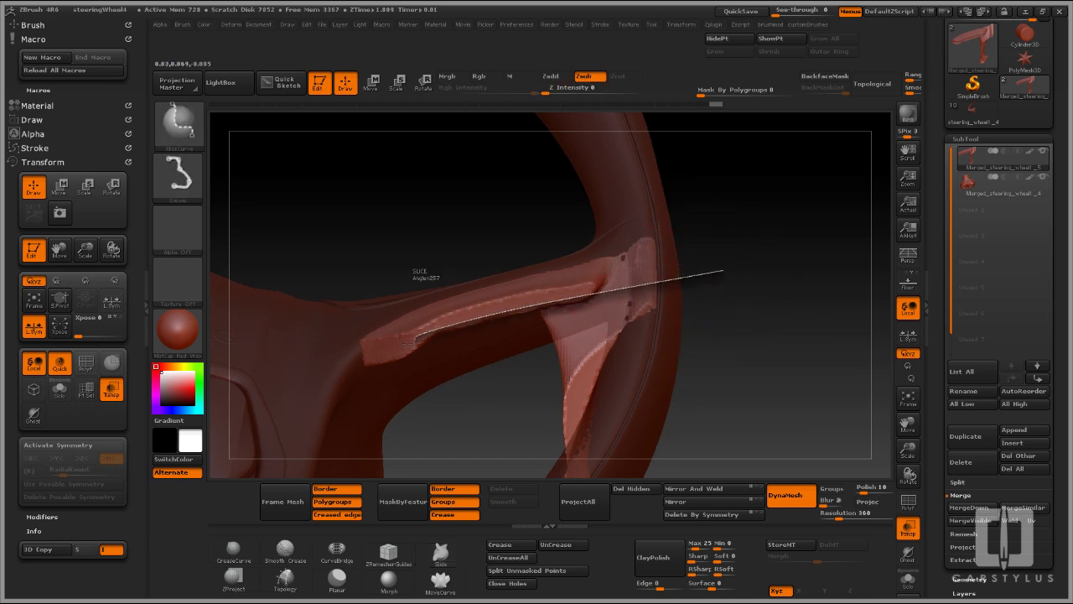
ctrl+shift+drag(352, 370, 366, 362)
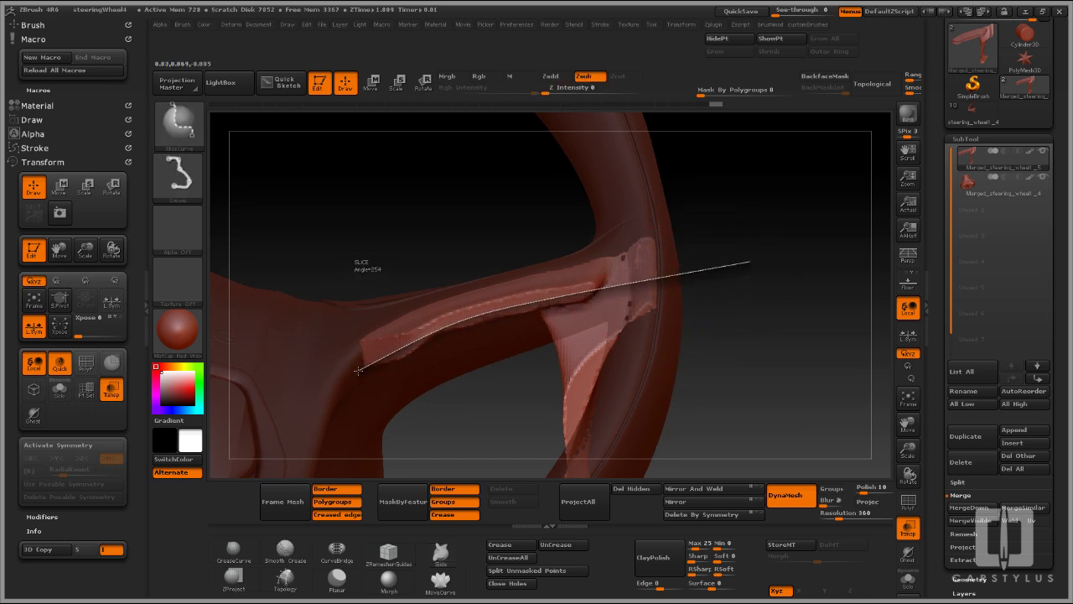
ctrl+shift+drag(748, 262, 748, 261)
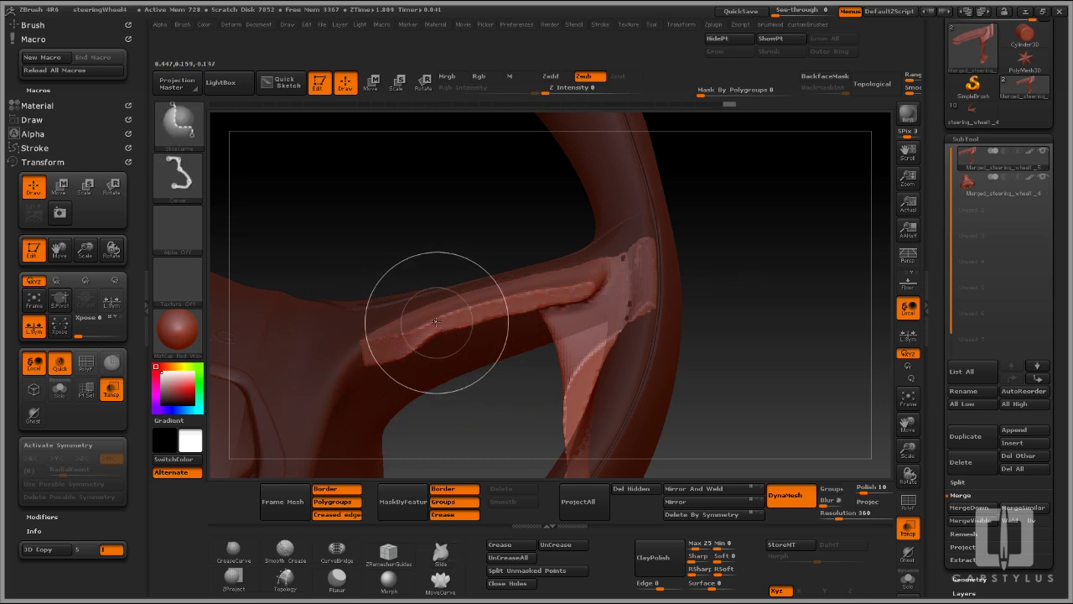
click(634, 493)
Slice off the flap's outer end beside the rim, leaving a short paddle under the right spoke
drag(644, 367, 610, 295)
ctrl+shift+drag(600, 235, 576, 363)
drag(682, 366, 751, 381)
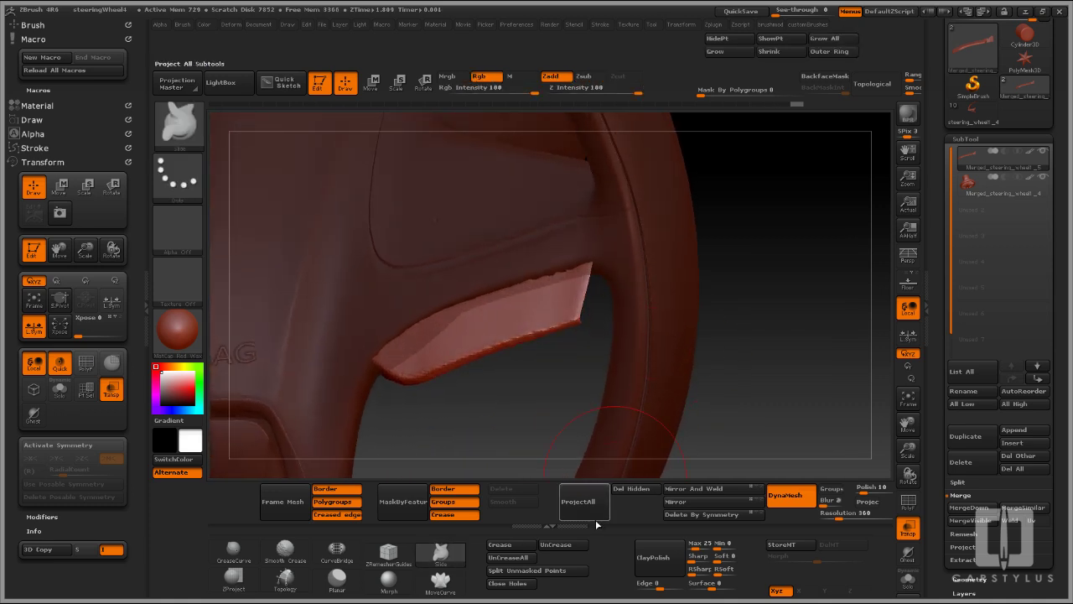
ctrl+shift+drag(766, 342, 787, 398)
mouse_move(775, 369)
mouse_down()
mouse_move(695, 308)
mouse_move(738, 351)
mouse_move(722, 378)
mouse_up()
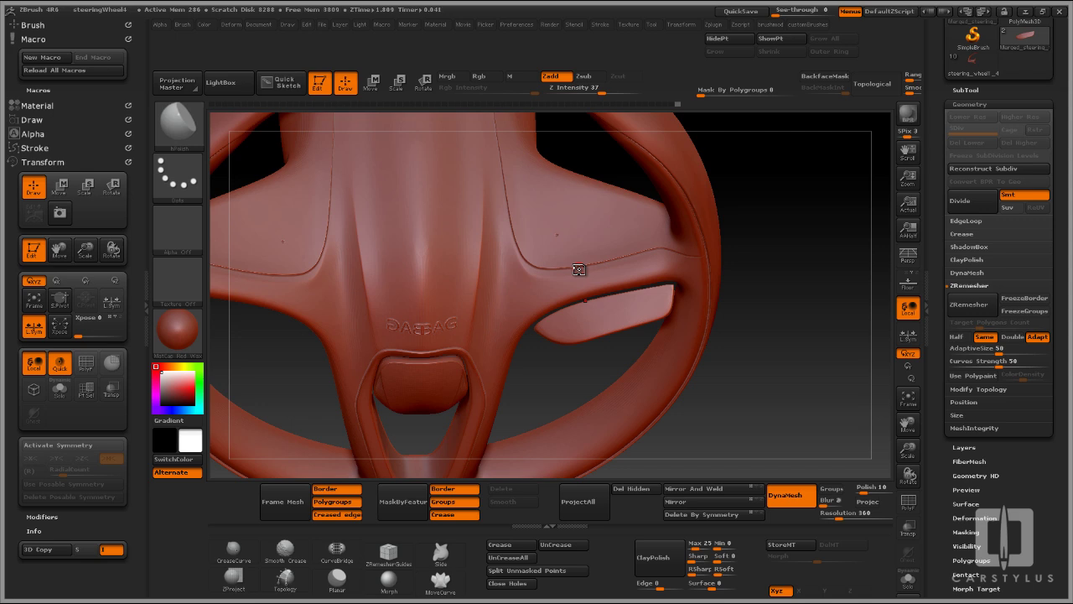
Slice the paddle crosswise with the SliceCurve brush in PolyFrame view to split it into two polygroups
drag(799, 409, 771, 373)
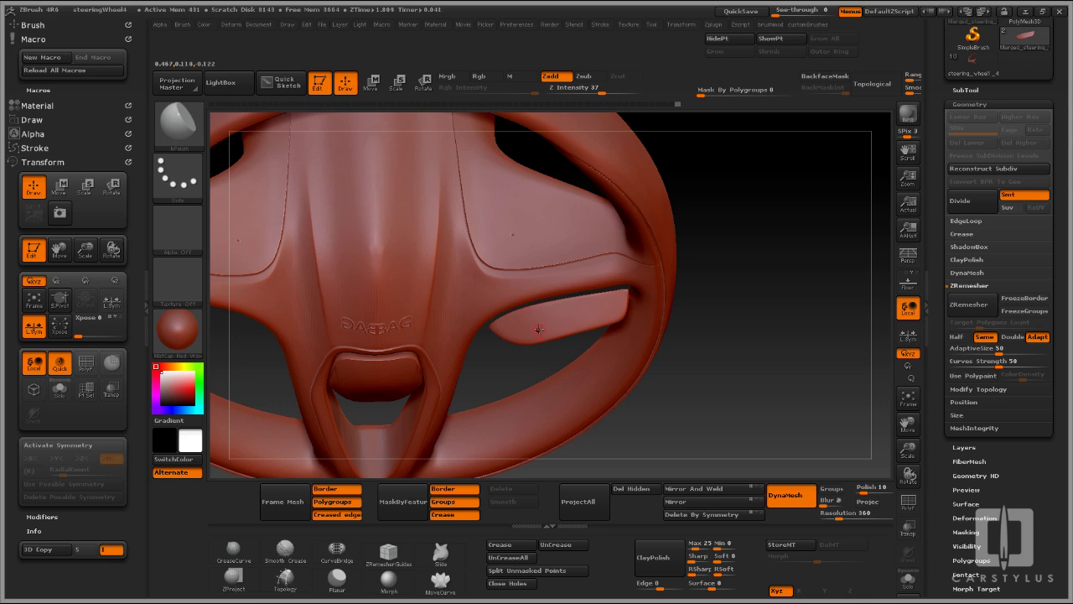
mouse_move(806, 259)
mouse_down()
mouse_move(808, 241)
mouse_move(808, 258)
mouse_up()
click(233, 551)
click(178, 124)
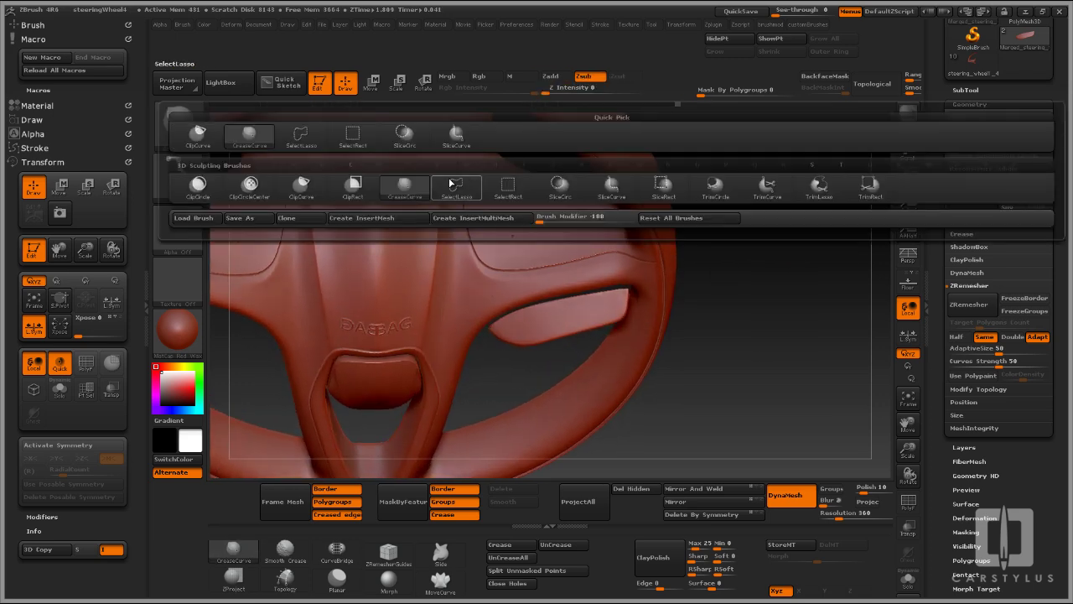
click(625, 198)
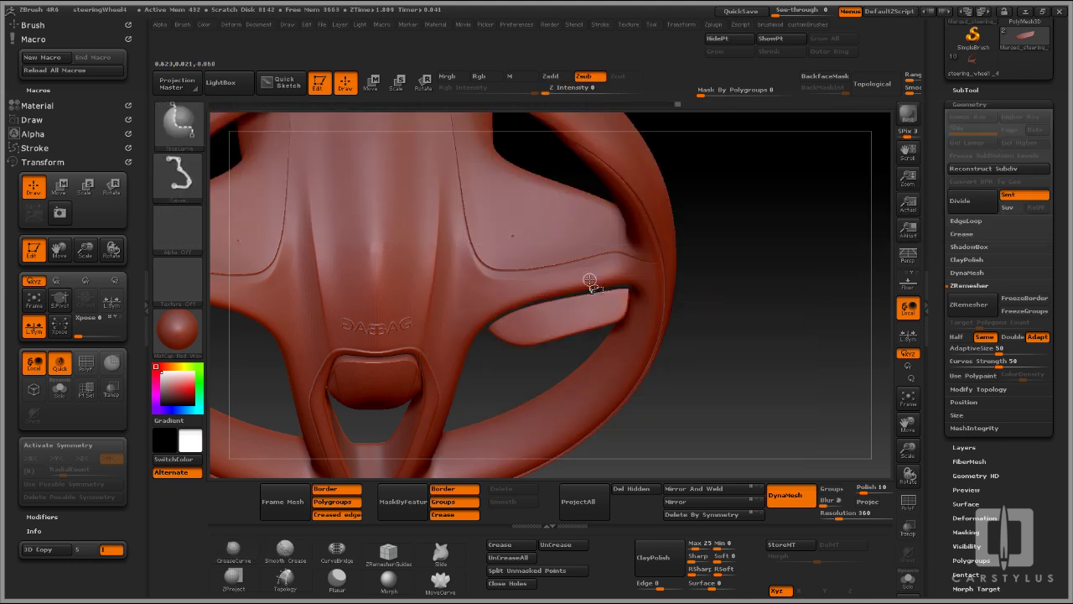
key(shift+f)
drag(781, 265, 744, 271)
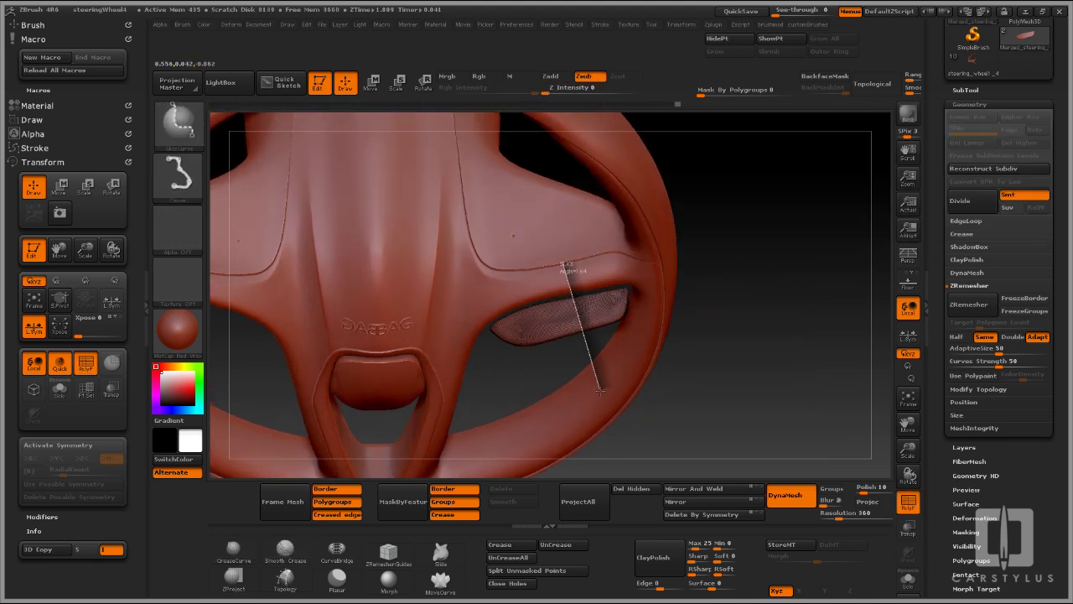
ctrl+shift+drag(600, 389, 599, 389)
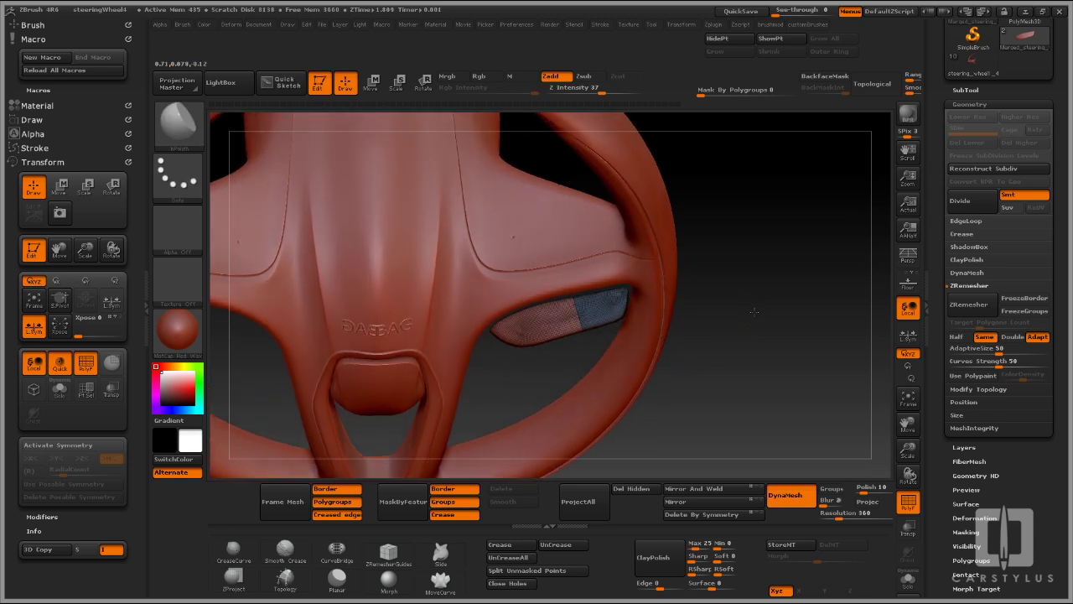
Slice the paddle crosswise again beside the first cut to form a narrow band polygroup between its two halves
drag(754, 312, 747, 311)
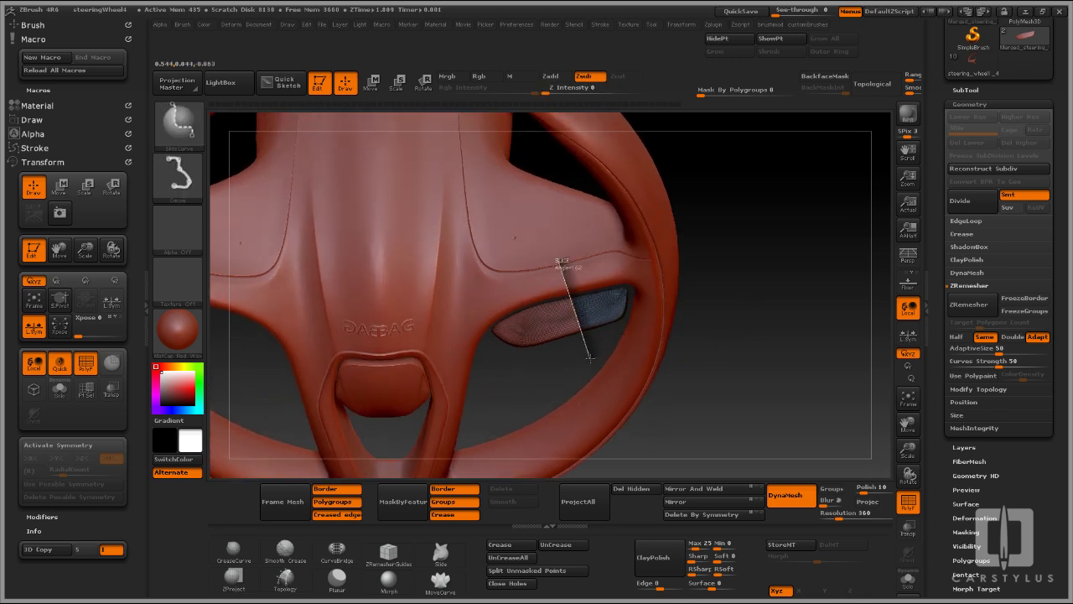
ctrl+shift+drag(587, 357, 587, 357)
mouse_move(773, 295)
mouse_down()
mouse_move(779, 272)
mouse_move(793, 293)
mouse_move(779, 285)
mouse_move(782, 251)
mouse_move(788, 343)
mouse_move(779, 238)
mouse_move(768, 262)
mouse_move(775, 337)
mouse_up()
drag(570, 399, 568, 409)
drag(794, 298, 806, 216)
drag(788, 267, 810, 309)
ctrl+shift+click(810, 309)
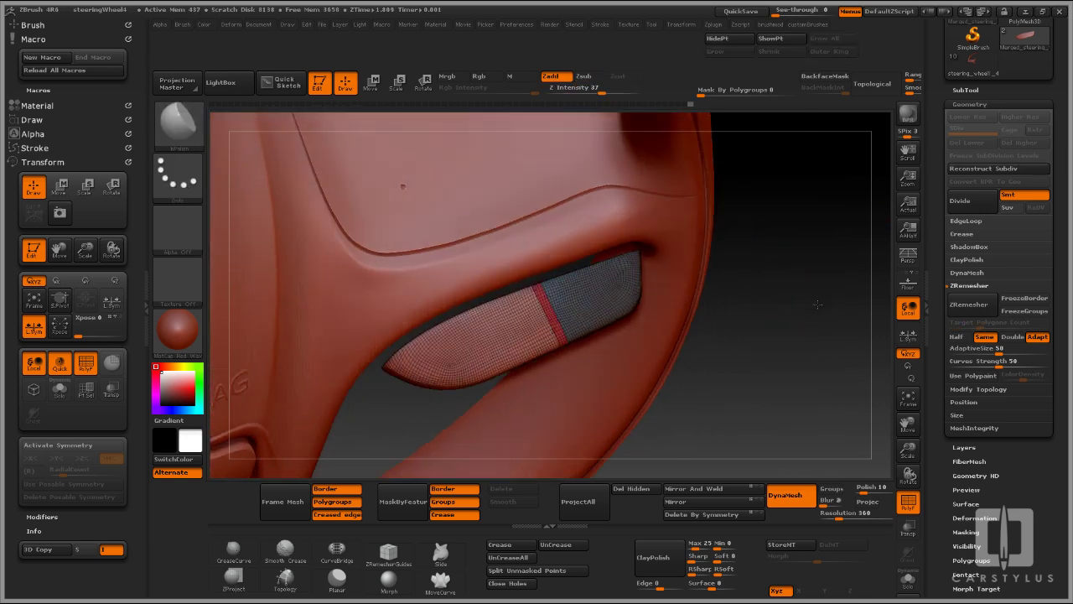
Isolate and mask the narrow band, show the whole paddle again, and recess the band as a groove between the halves
ctrl+shift+click(554, 323)
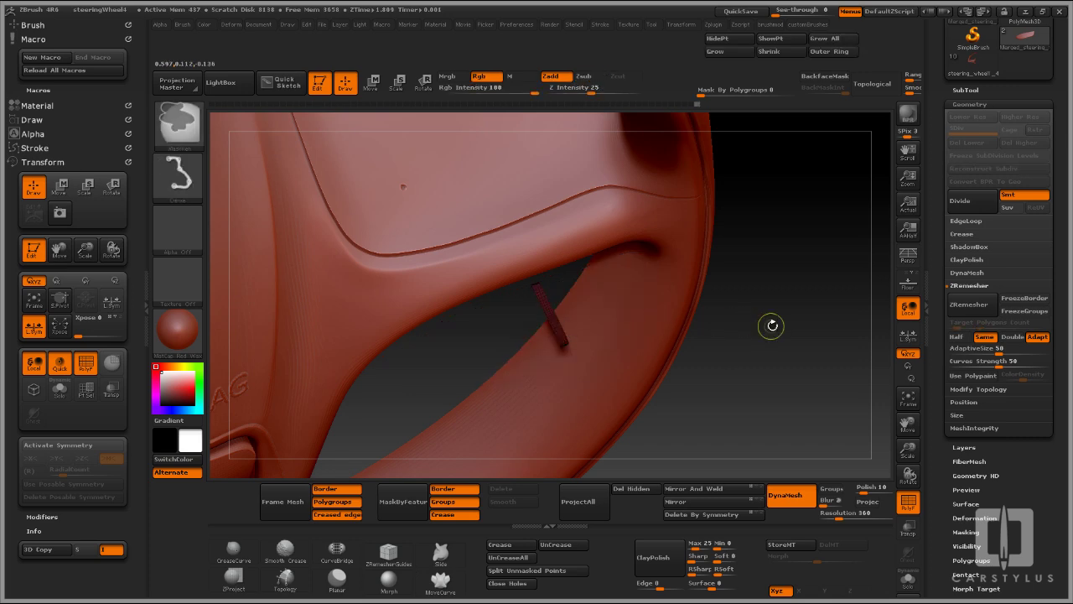
ctrl+shift+click(807, 338)
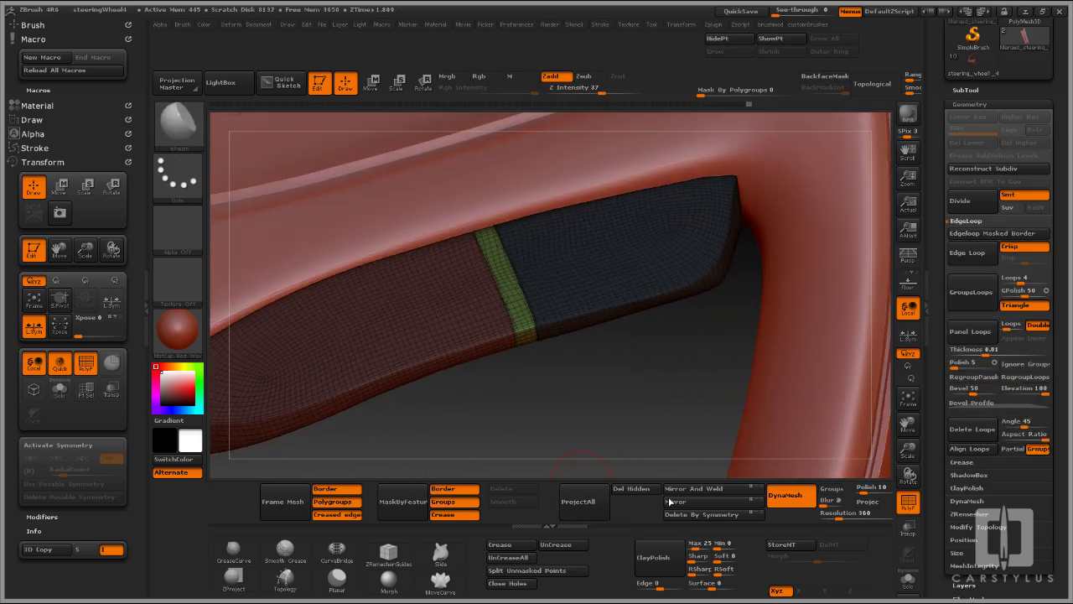
key(d)
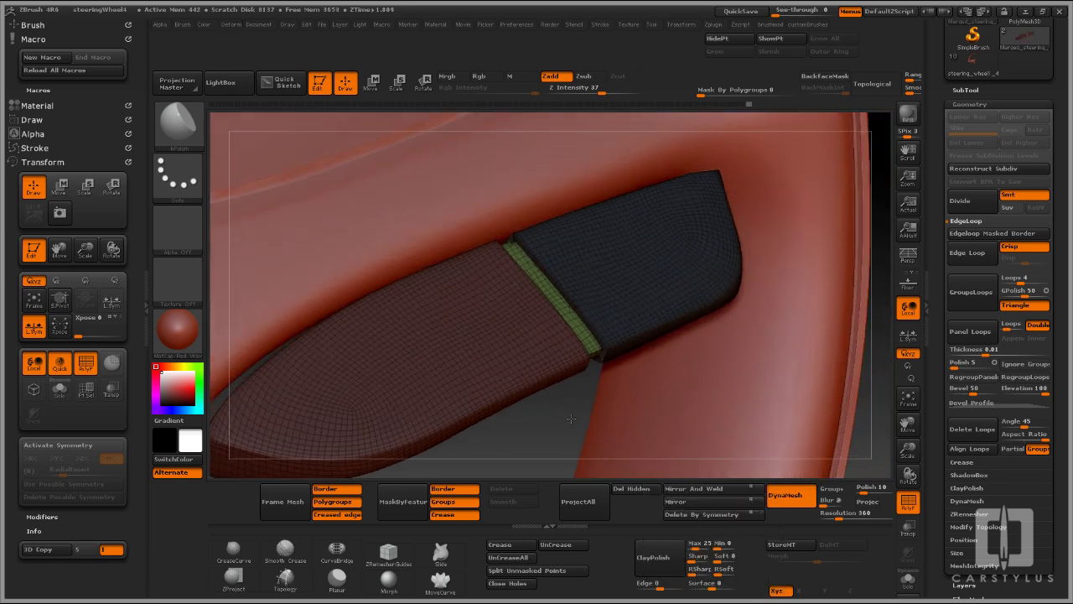
Inspect the paddle's groove up close and isolate its narrow band by hiding both paddle halves
drag(687, 385, 725, 419)
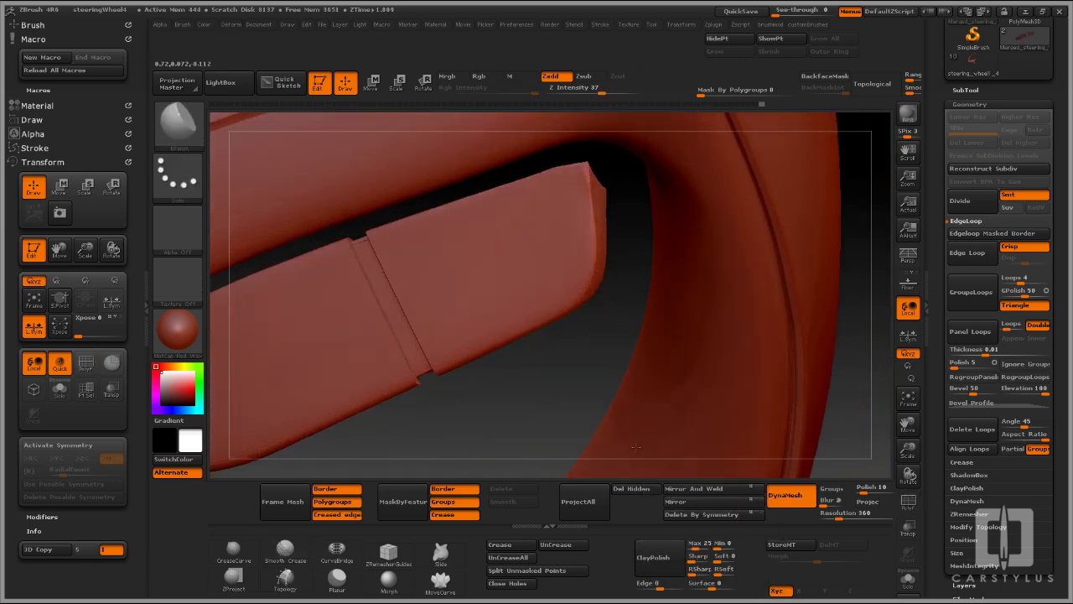
mouse_move(578, 377)
alt+mouse_down()
mouse_move(613, 431)
mouse_move(503, 377)
mouse_move(595, 369)
alt+mouse_up()
ctrl+shift+click(597, 369)
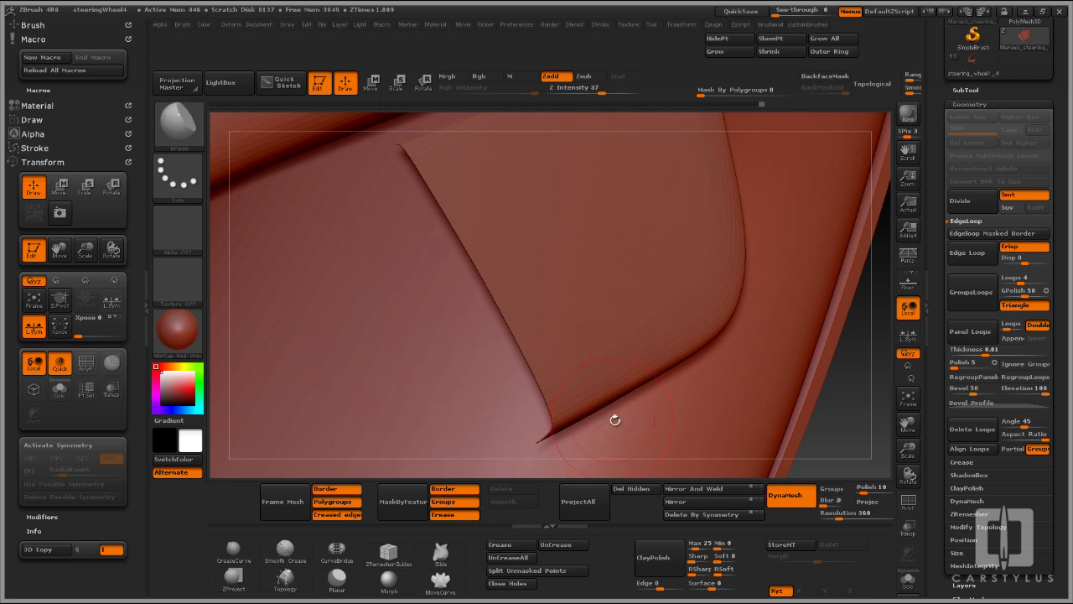
ctrl+shift+click(829, 423)
drag(829, 424, 767, 399)
ctrl+shift+click(376, 419)
ctrl+shift+click(713, 401)
ctrl+shift+click(480, 402)
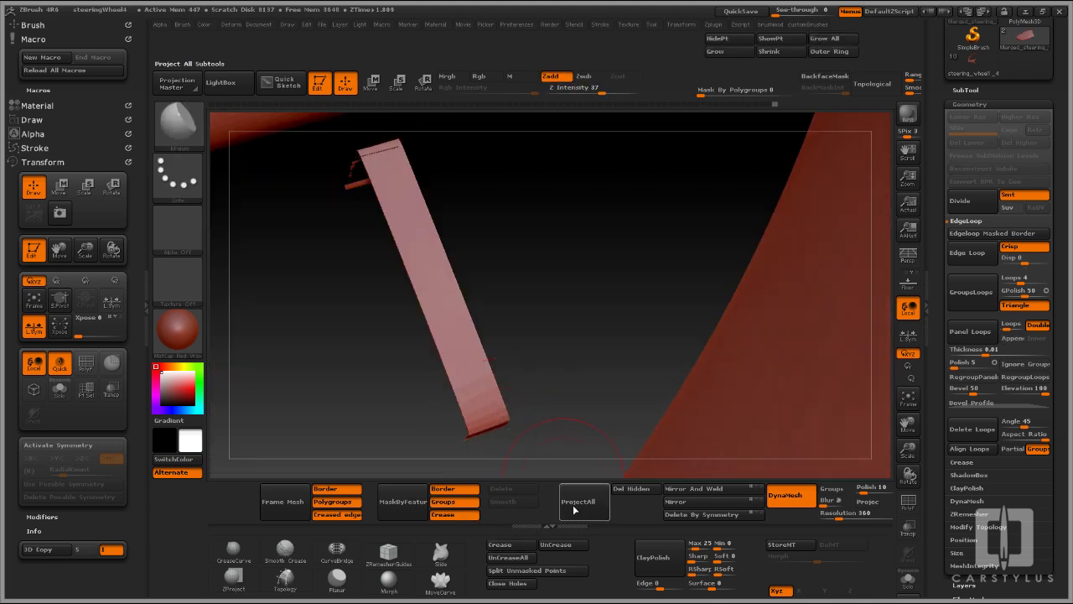
Show the whole paddle again and smooth the recessed groove band between its halves
ctrl+shift+click(564, 444)
drag(688, 427, 637, 369)
shift+drag(510, 388, 530, 377)
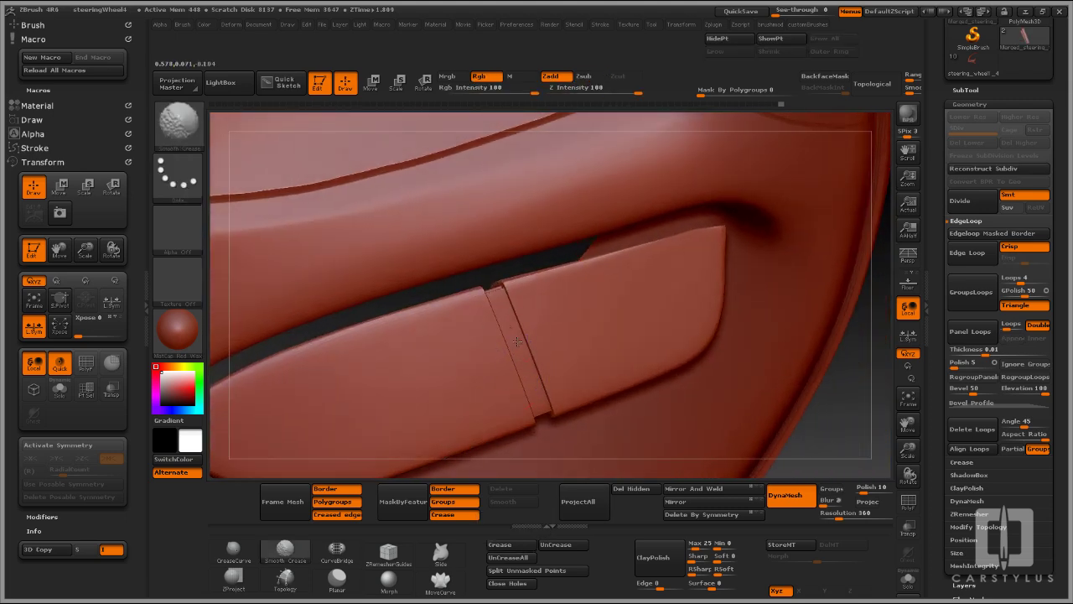
drag(637, 444, 603, 419)
shift+drag(525, 381, 533, 388)
mouse_move(604, 427)
mouse_down()
mouse_move(620, 369)
mouse_move(637, 428)
mouse_move(650, 360)
mouse_up()
drag(661, 321, 549, 382)
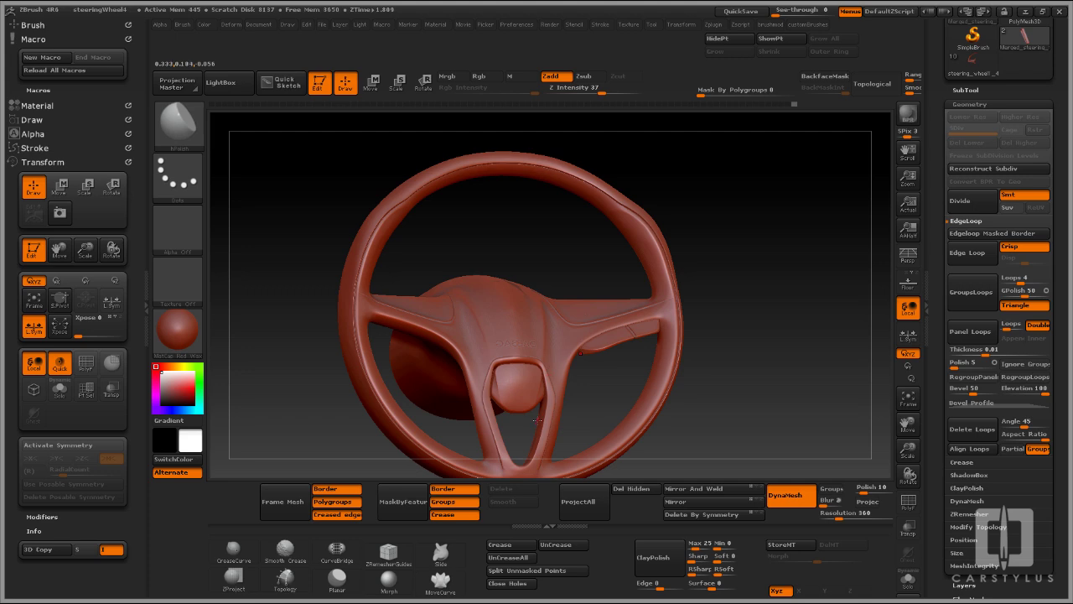
Isolate the groove band again and regroup the visible polygons into a single polygroup
mouse_move(674, 346)
mouse_down()
mouse_move(671, 373)
mouse_move(559, 364)
mouse_move(624, 386)
mouse_move(679, 367)
mouse_move(663, 364)
mouse_up()
ctrl+shift+click(516, 352)
ctrl+shift+click(590, 382)
ctrl+shift+click(629, 310)
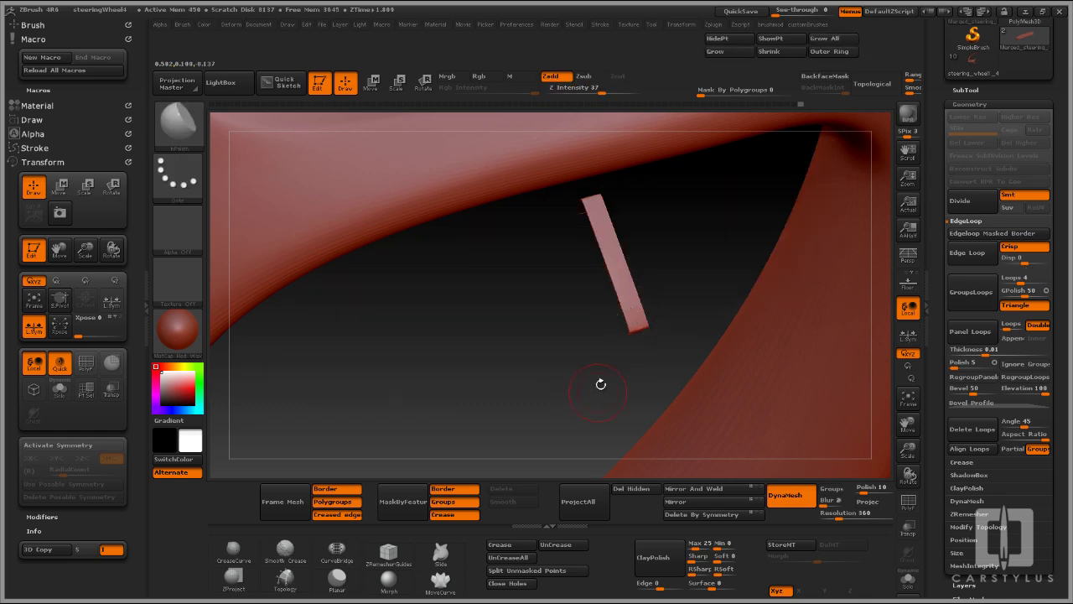
drag(601, 383, 558, 342)
ctrl+shift+click(631, 314)
ctrl+shift+drag(563, 376, 569, 384)
key(ctrl+w)
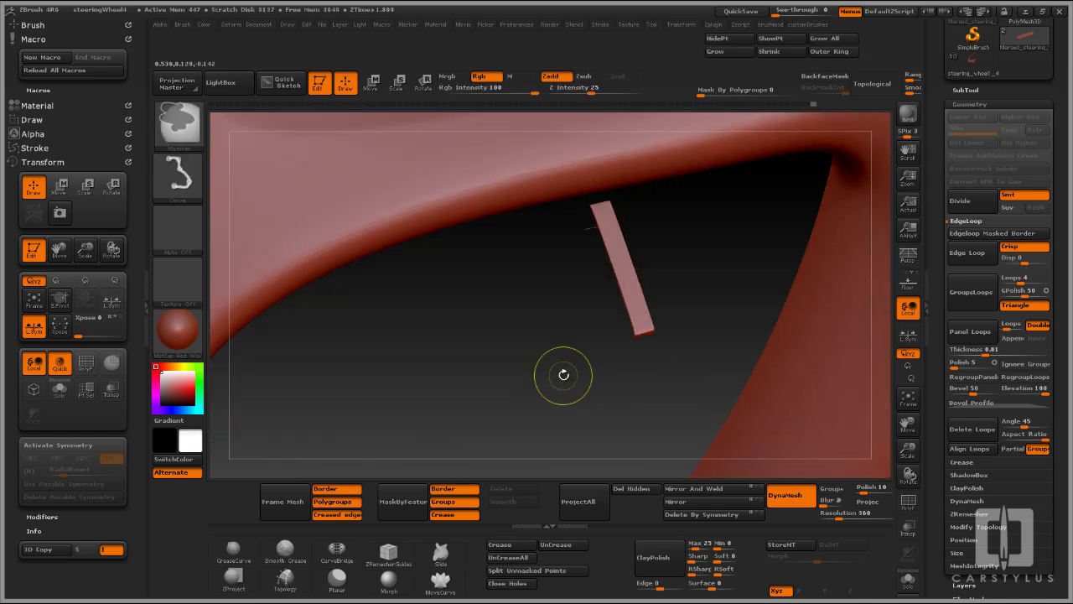
Show the complete paddle again and replace the SliceCurve brush with SelectRect as the selection brush
ctrl+shift+click(550, 397)
mouse_move(636, 376)
mouse_down()
mouse_move(542, 386)
mouse_move(560, 404)
mouse_up()
ctrl+shift+drag(590, 274, 606, 330)
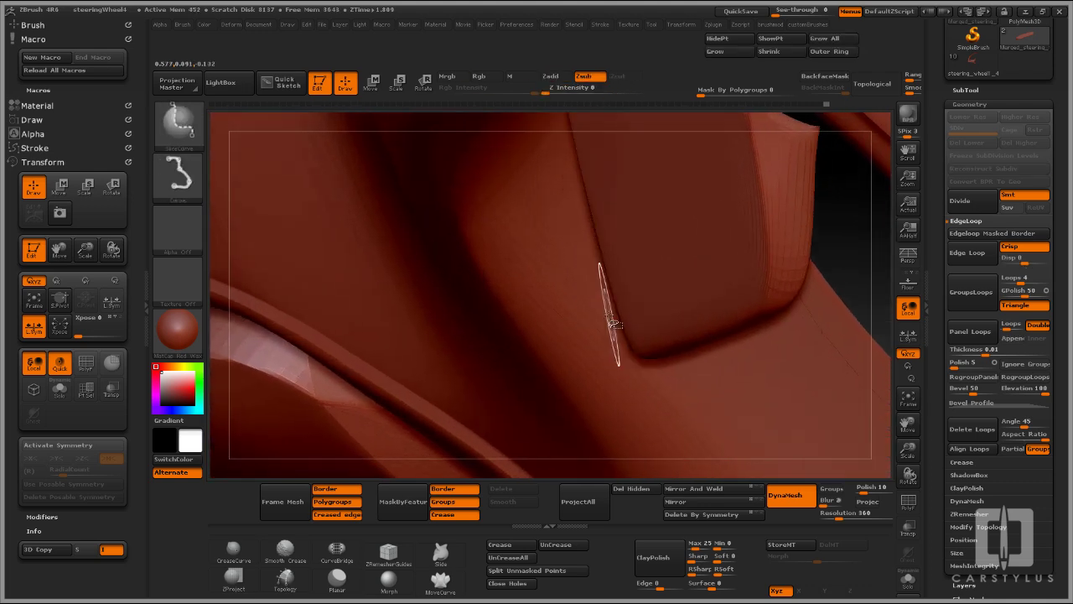
right_drag(610, 321, 435, 343)
ctrl+shift+click(177, 125)
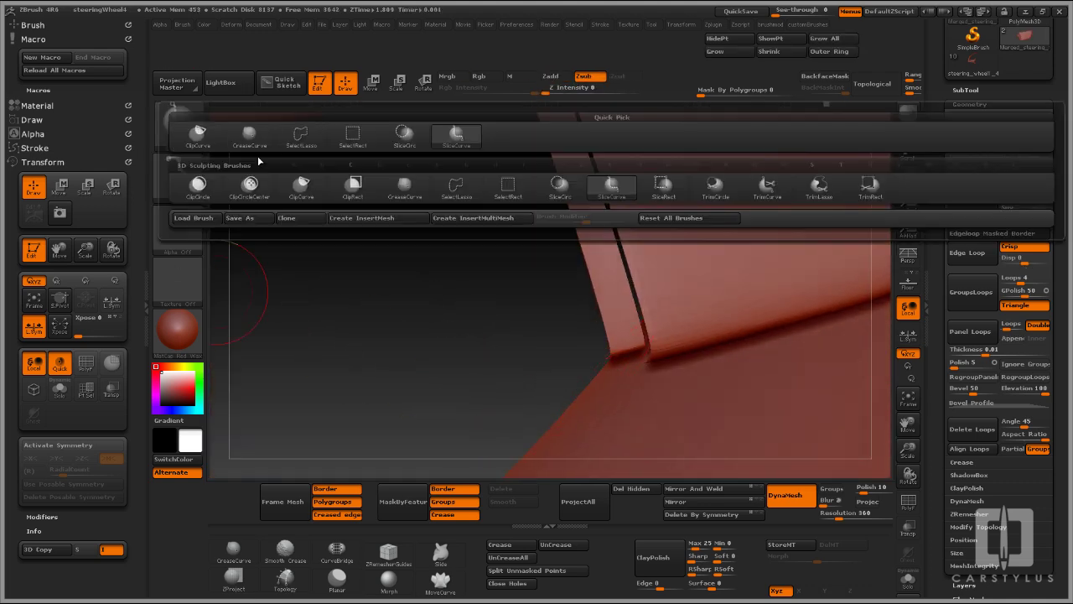
ctrl+shift+click(353, 138)
mouse_move(397, 277)
mouse_down()
mouse_move(464, 376)
mouse_move(418, 340)
mouse_up()
mouse_move(419, 340)
right_down()
mouse_move(458, 357)
mouse_move(570, 367)
right_up()
Isolate the groove band with SelectRect to check it, and show the full paddle again
ctrl+shift+click(461, 352)
ctrl+shift+click(718, 355)
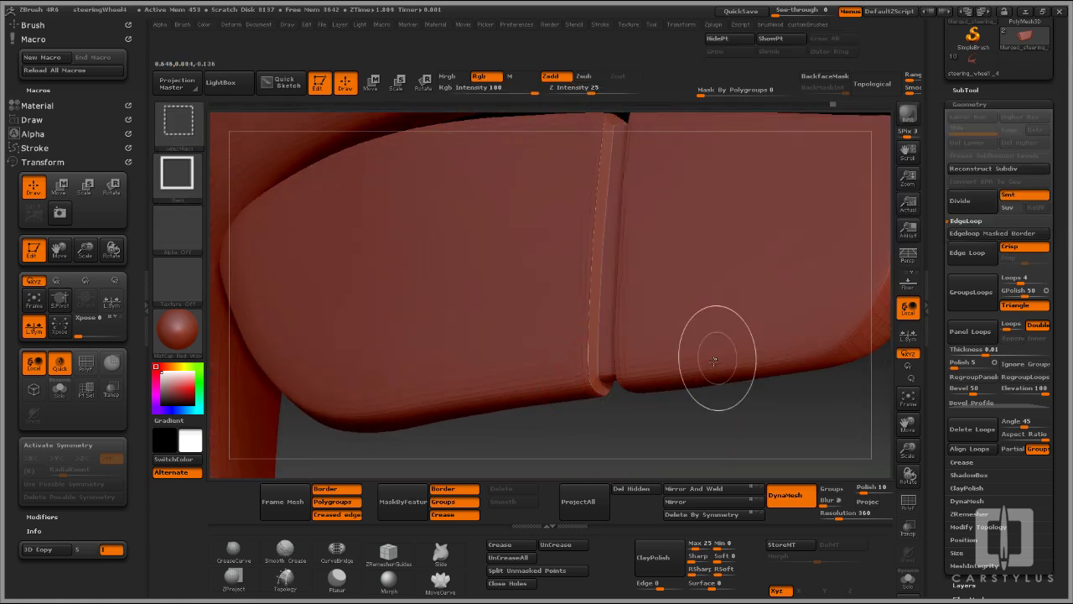
mouse_move(719, 355)
ctrl+right_down()
mouse_move(593, 340)
mouse_move(562, 368)
mouse_move(631, 303)
mouse_move(621, 374)
mouse_move(558, 401)
mouse_move(660, 405)
mouse_move(635, 344)
mouse_move(663, 388)
mouse_move(649, 390)
ctrl+right_up()
ctrl+shift+click(590, 414)
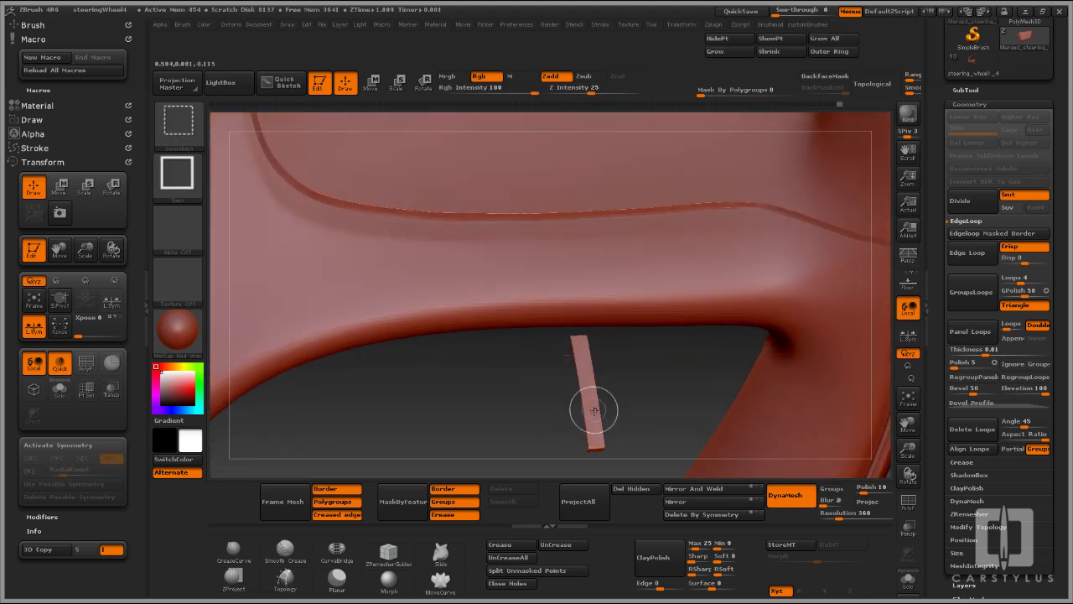
ctrl+shift+click(592, 408)
right_drag(587, 401, 616, 289)
ctrl+shift+click(836, 418)
Mirror the paddle to the opposite side, and apply Mirror And Weld to create matching paddles under both side spokes
ctrl+right_drag(830, 411, 752, 327)
drag(752, 327, 780, 368)
click(698, 502)
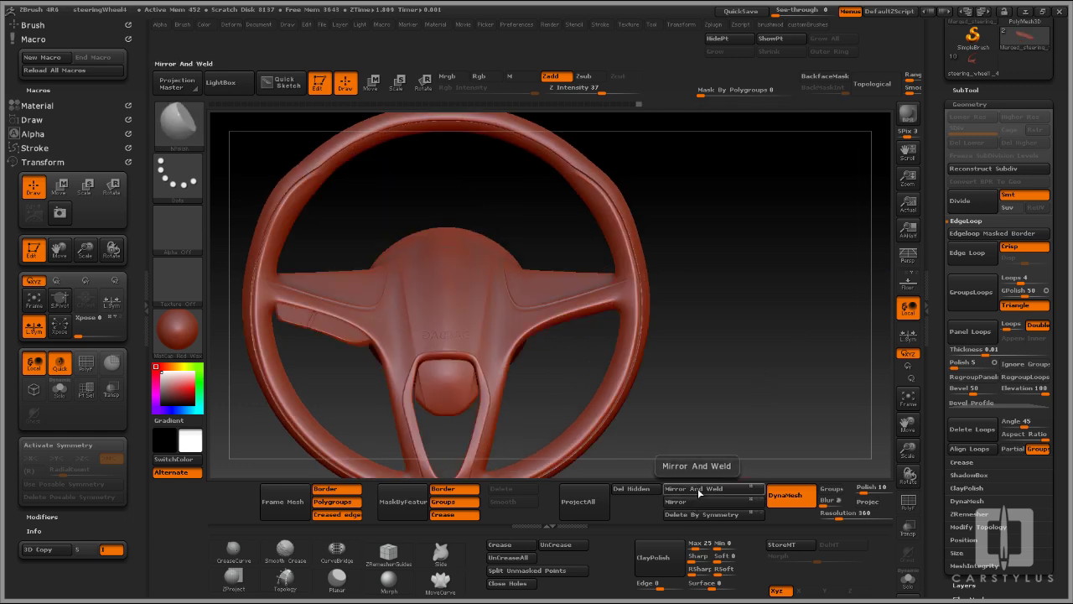
click(698, 488)
drag(704, 394, 755, 319)
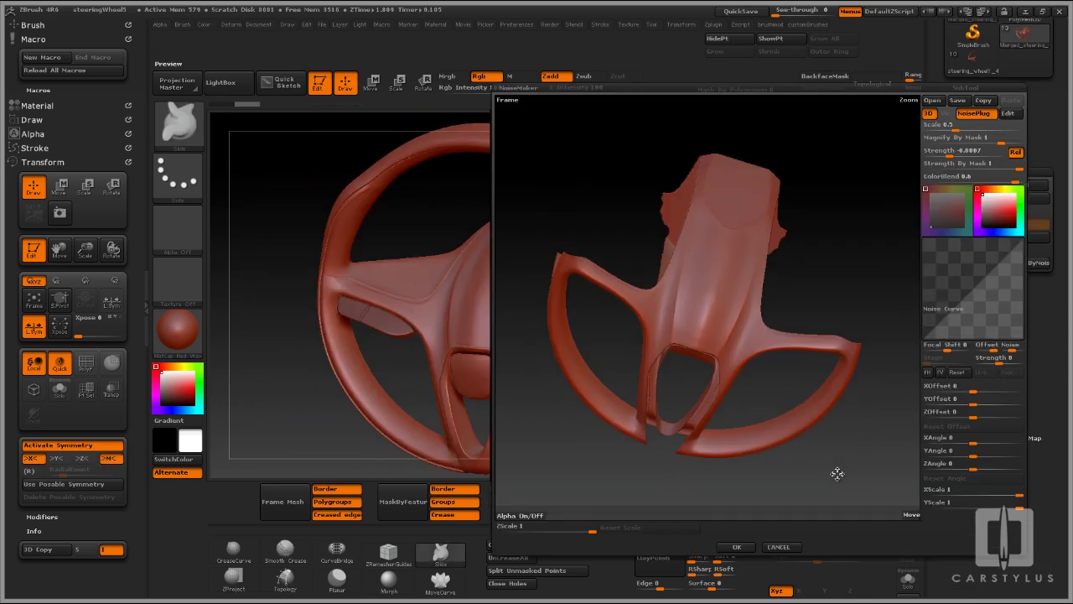
Configure surface noise for the hub and spoke part with a scale of 4.5848 and no NoisePlug pattern, and adjust its strength
alt+drag(836, 474, 1032, 543)
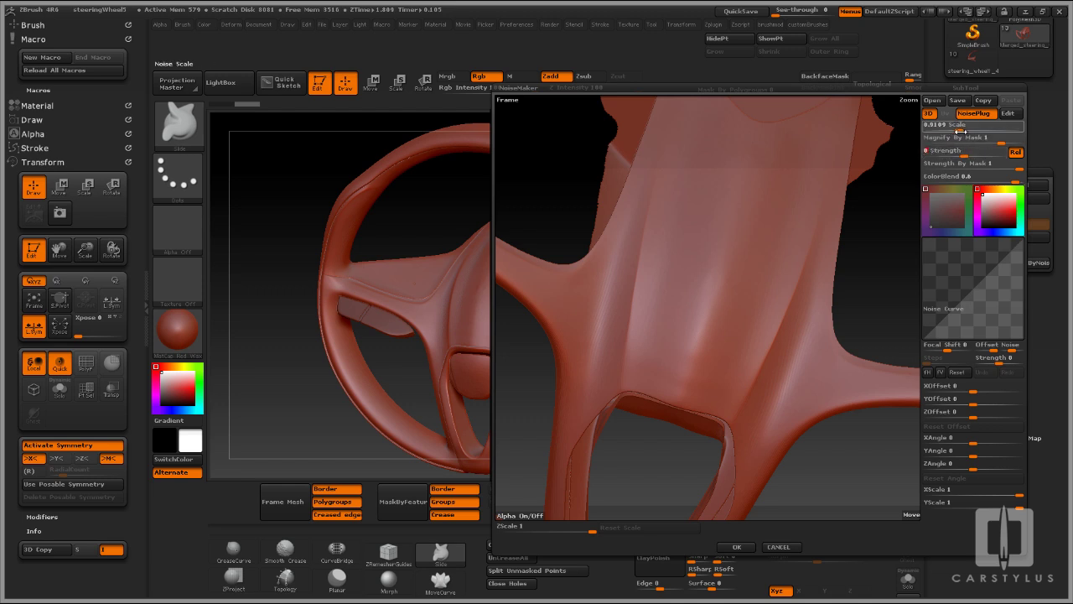
drag(858, 284, 861, 289)
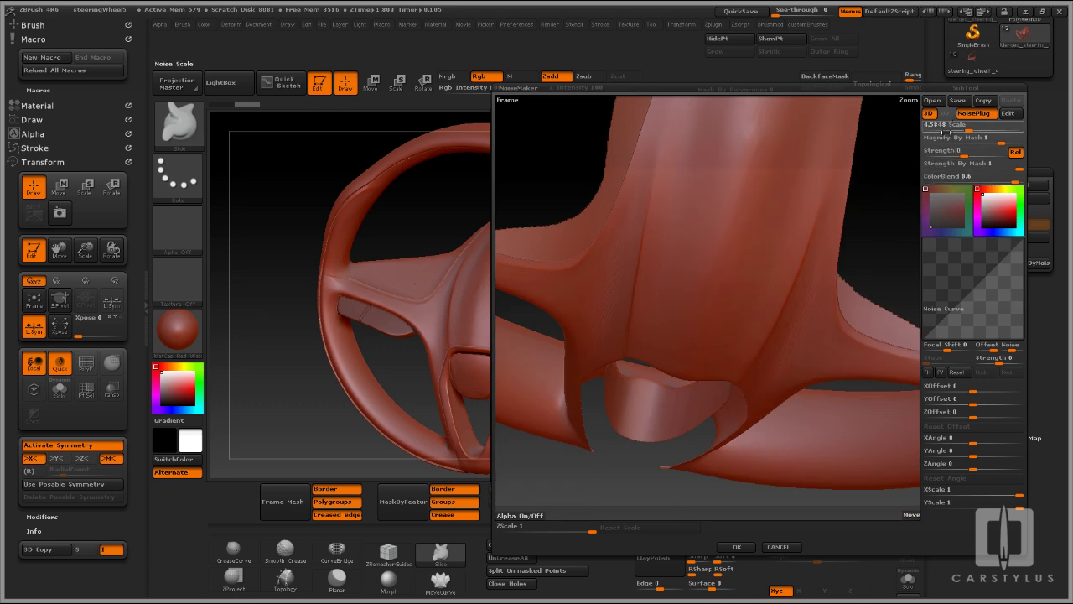
click(1006, 115)
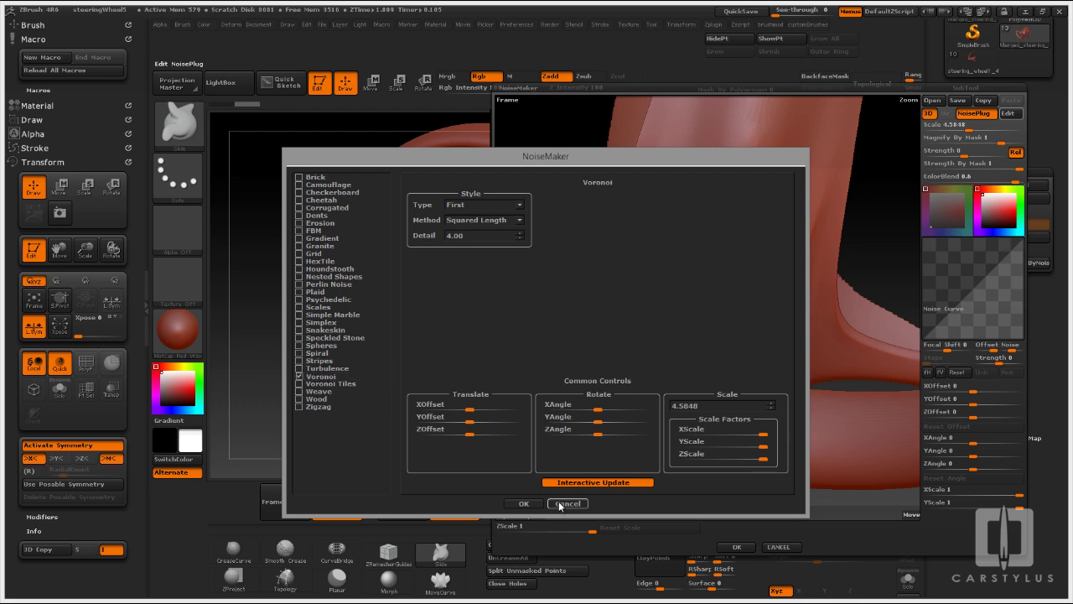
click(566, 503)
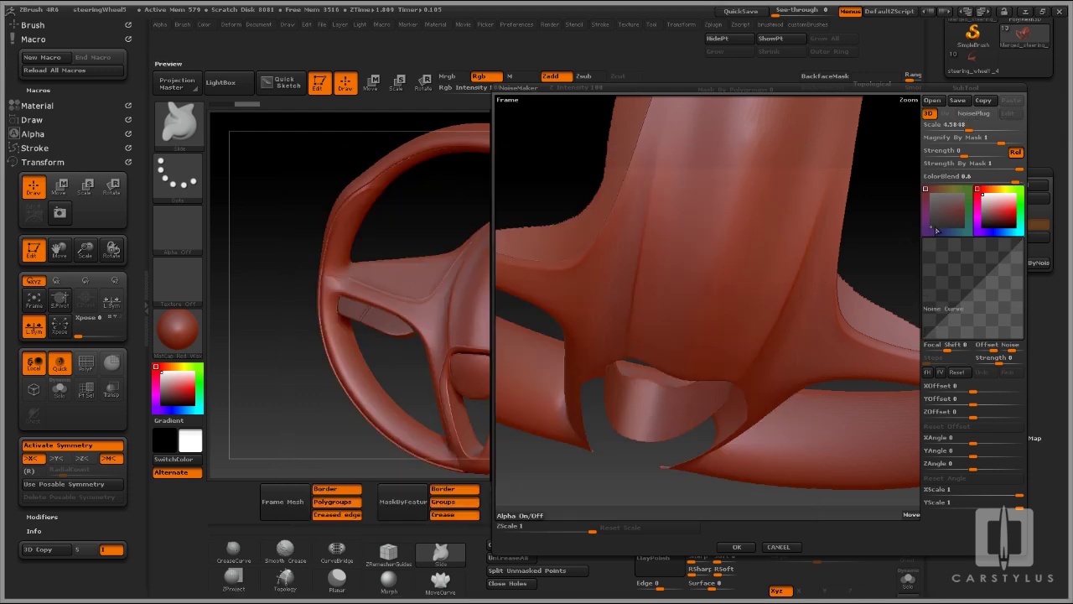
drag(887, 272, 890, 232)
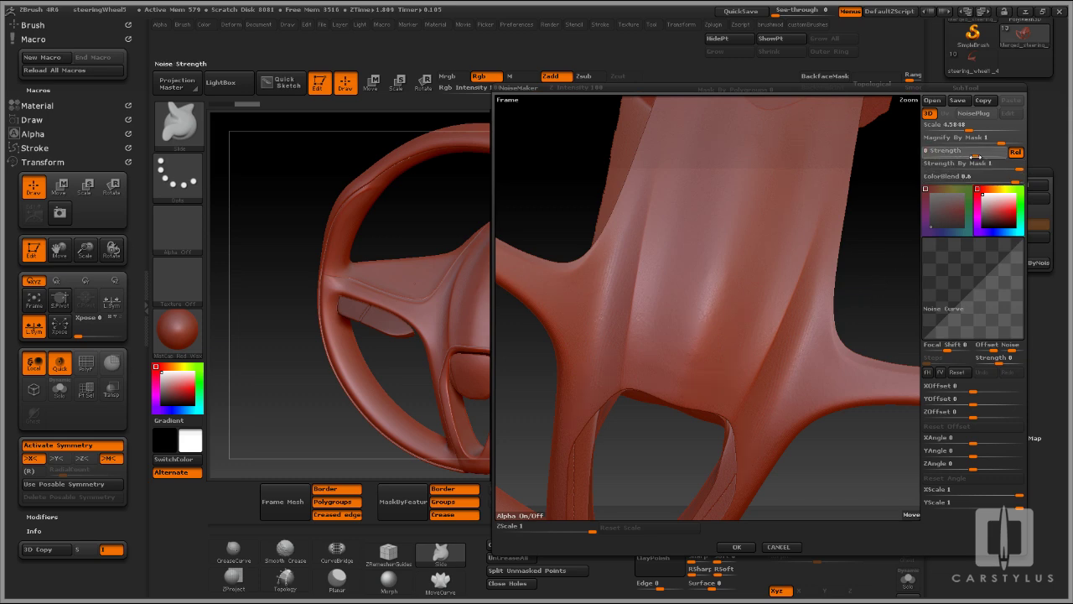
drag(979, 157, 977, 158)
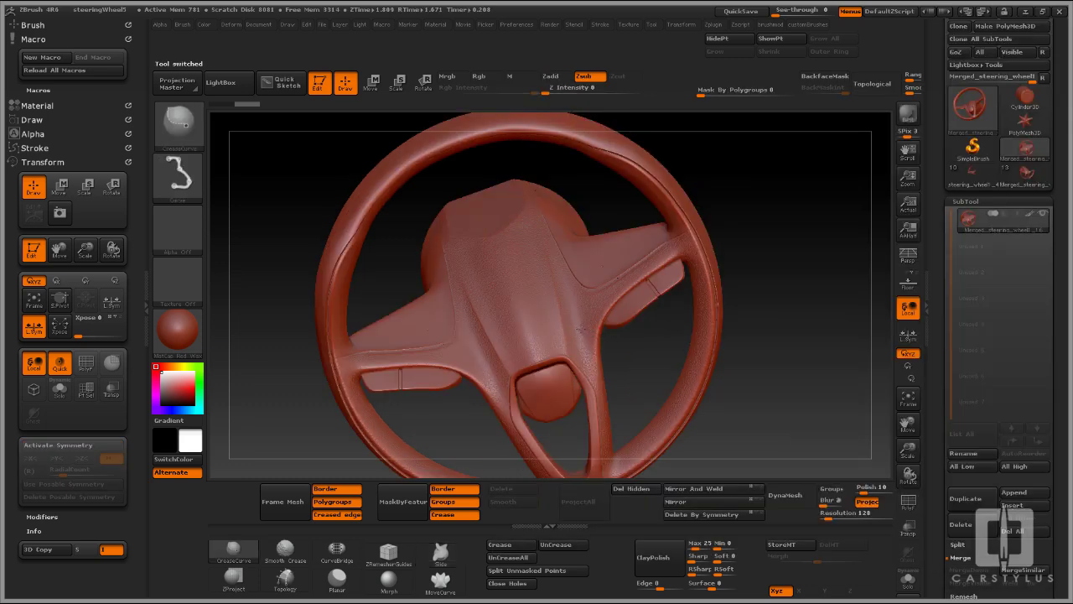
Isolate the hub and lower spoke part and fill it with the MatCap Gorilla material in Mrgb mode
drag(737, 369, 764, 348)
drag(315, 374, 302, 379)
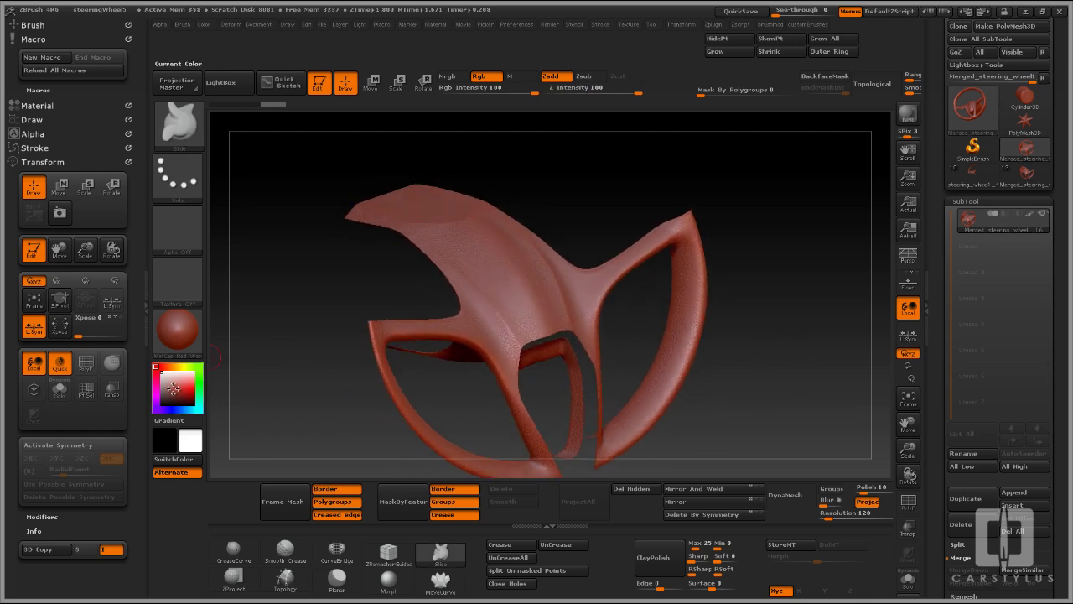
click(178, 331)
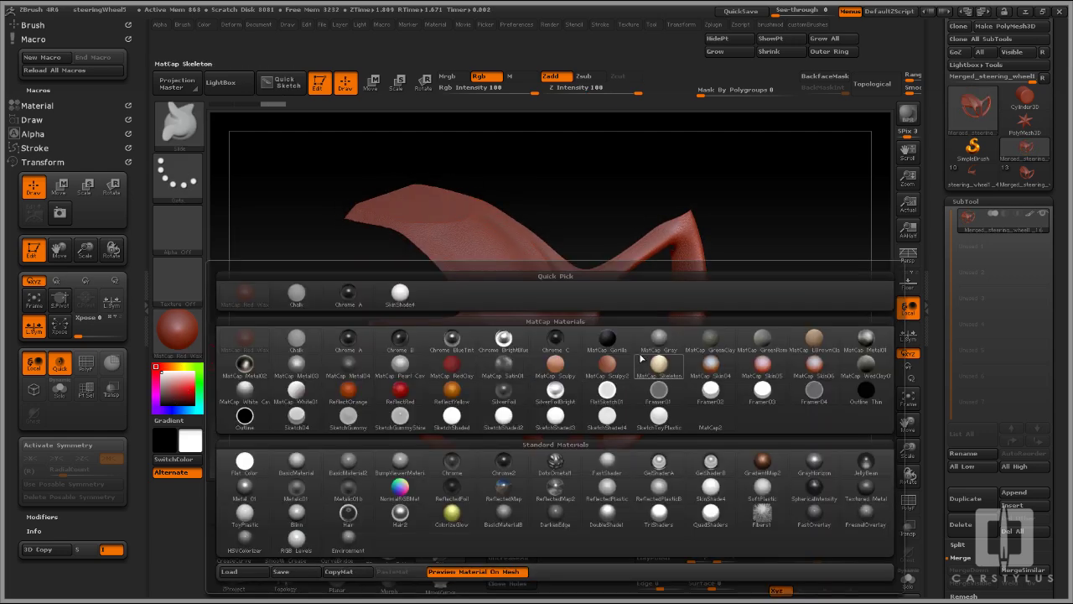
click(606, 337)
drag(621, 419, 417, 135)
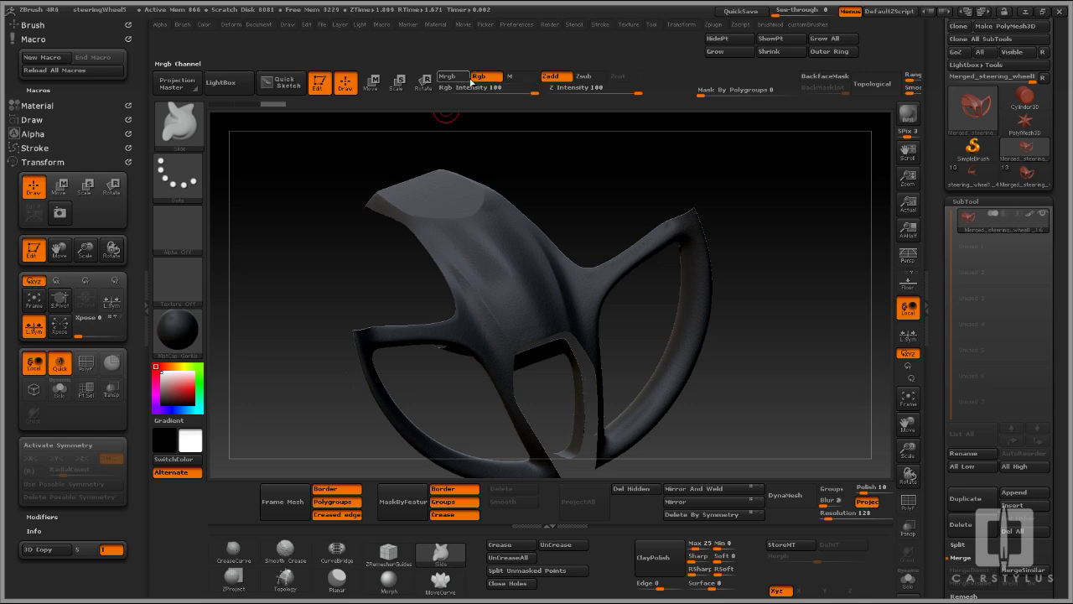
click(205, 25)
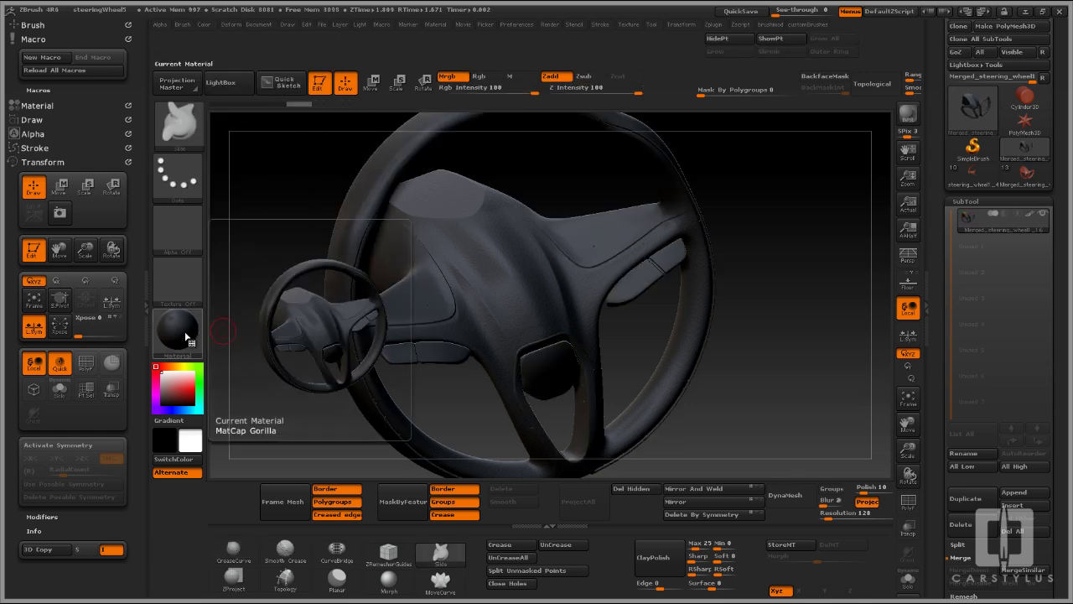
Choose another MatCap material for the wheel's remaining parts
click(179, 331)
click(262, 367)
drag(263, 366, 748, 406)
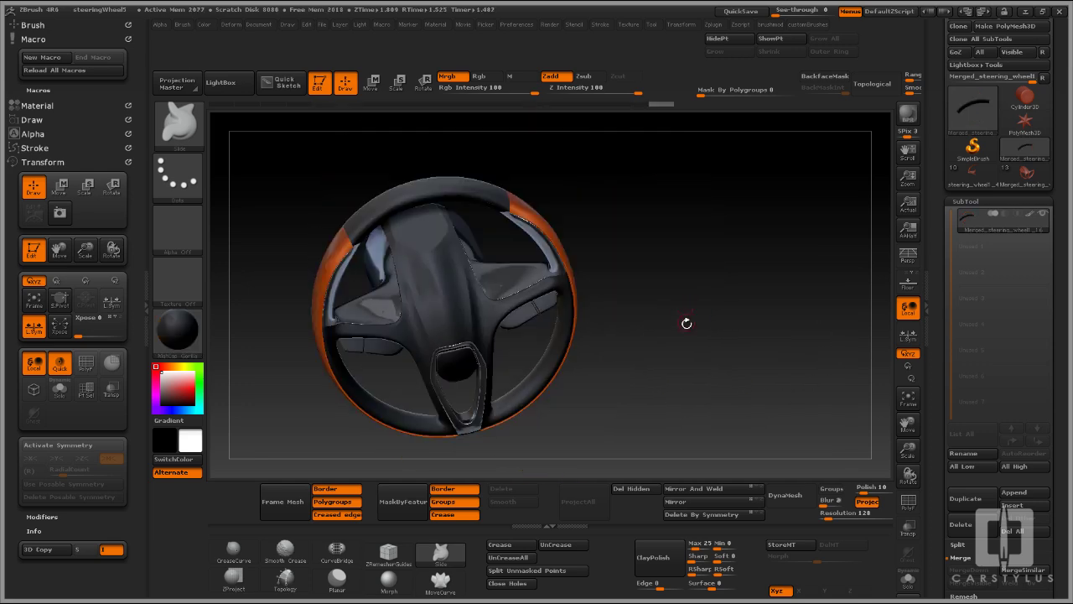
Turn on the floor and make BPR renders with shadows of the coloured wheel from three-quarter angles
drag(754, 321, 563, 347)
drag(655, 316, 722, 303)
alt+drag(722, 304, 752, 273)
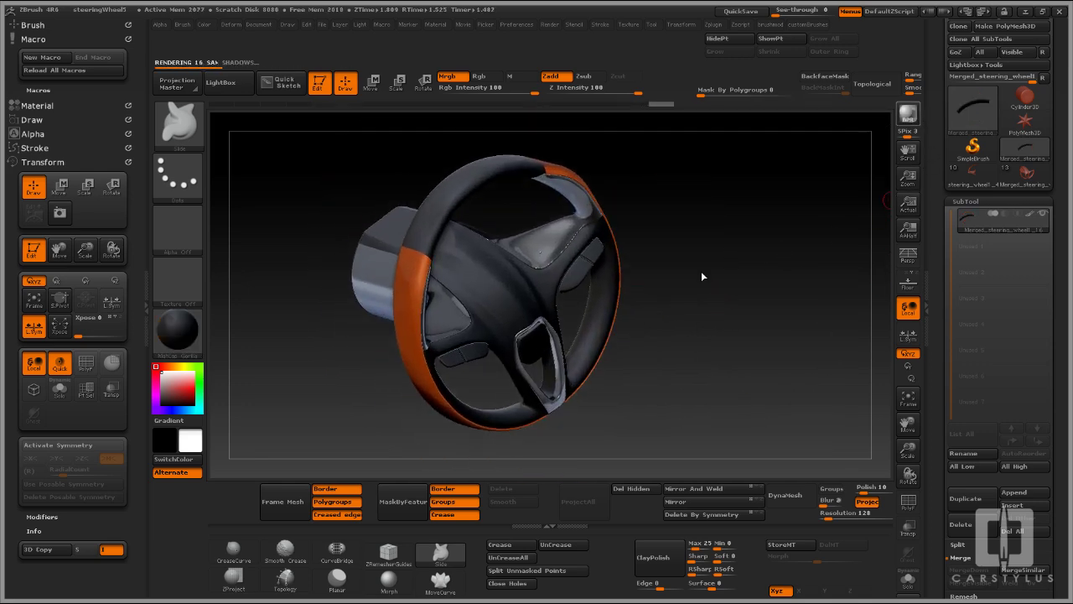
click(908, 282)
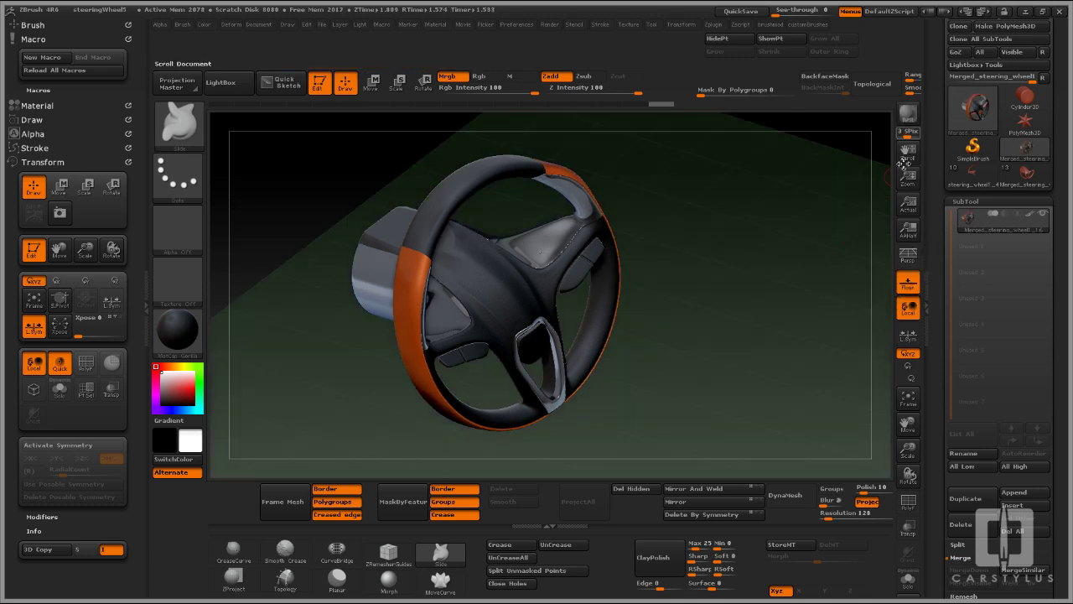
click(907, 113)
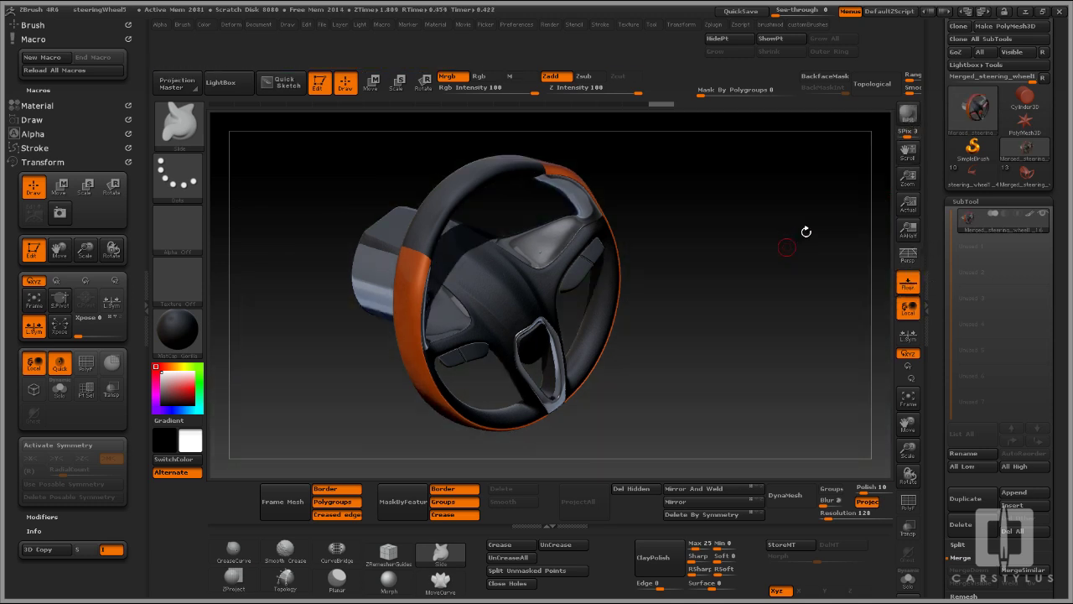
drag(771, 299, 728, 272)
click(908, 113)
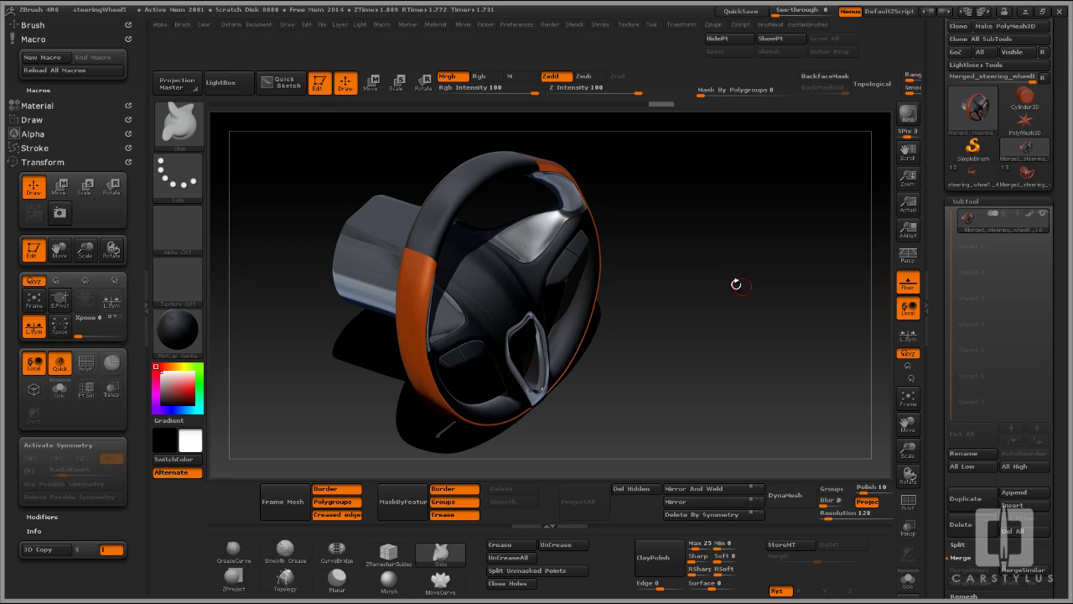
drag(735, 284, 889, 160)
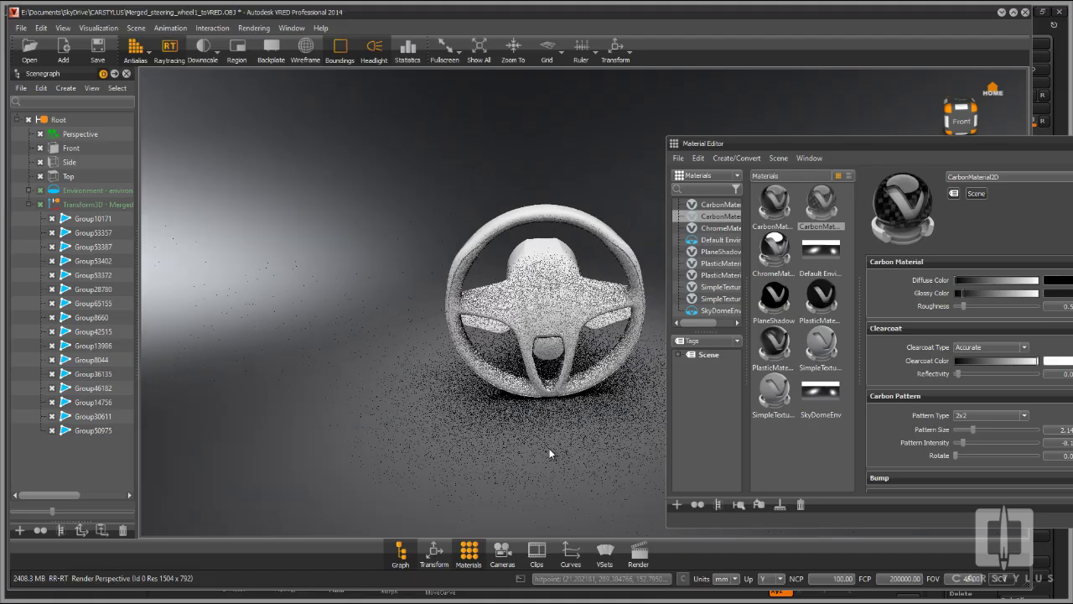
In Autodesk VRED, apply PlasticMaterial to the hub and lower spokes, and ChromeMaterial to the spoke inserts, rim accents and lower trim frame
drag(551, 450, 779, 338)
drag(832, 296, 429, 313)
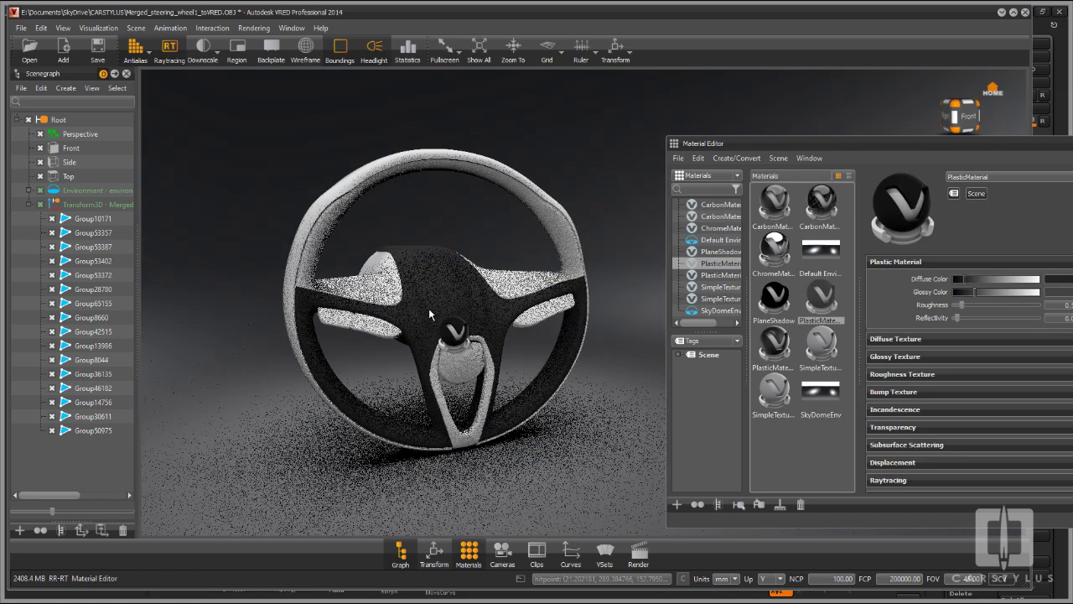
drag(558, 466, 616, 459)
drag(773, 245, 547, 327)
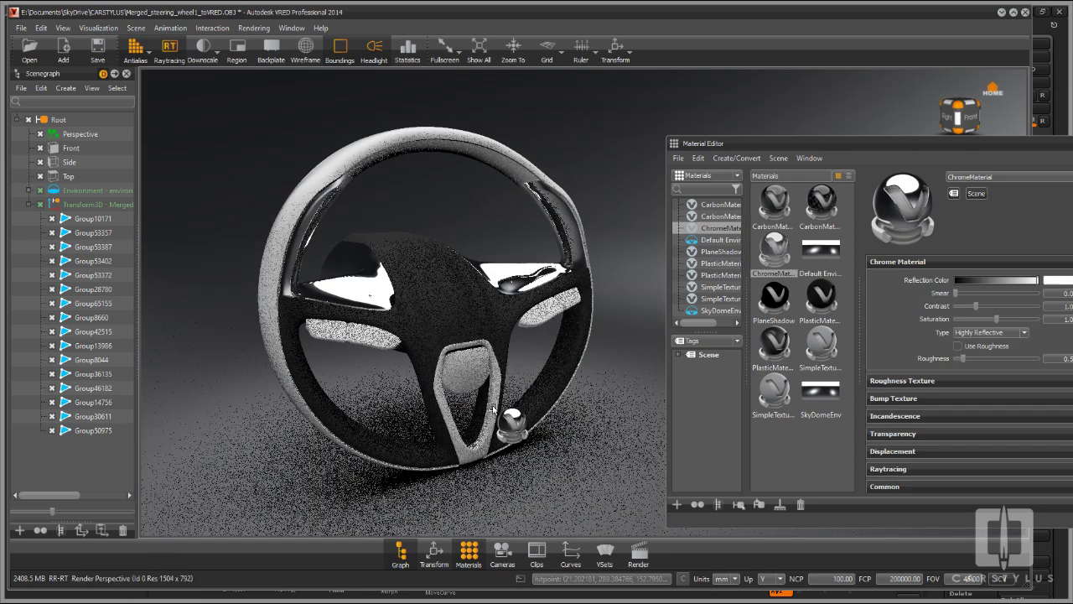
drag(611, 408, 580, 396)
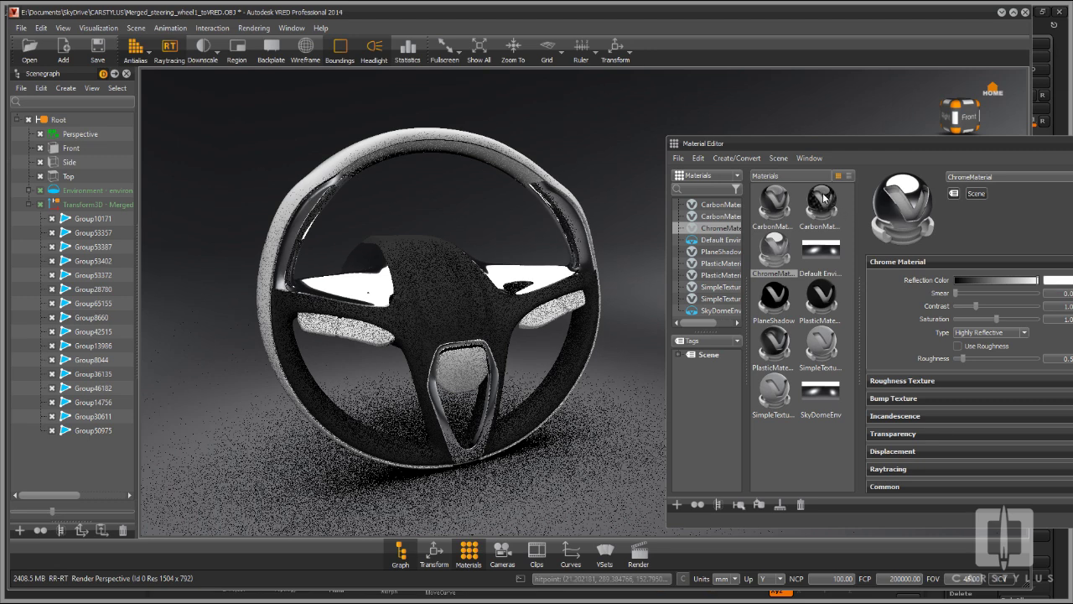
Apply the CarbonMaterial2D material to the rim's side grips and its upper section
drag(820, 203, 270, 335)
drag(227, 380, 317, 333)
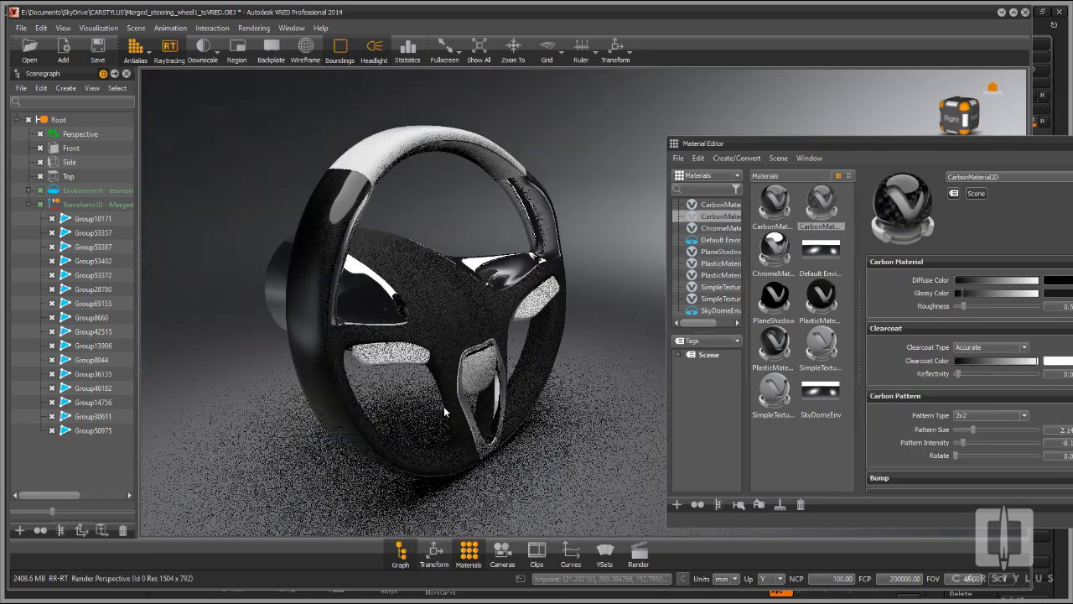
drag(379, 155, 384, 159)
drag(570, 272, 511, 291)
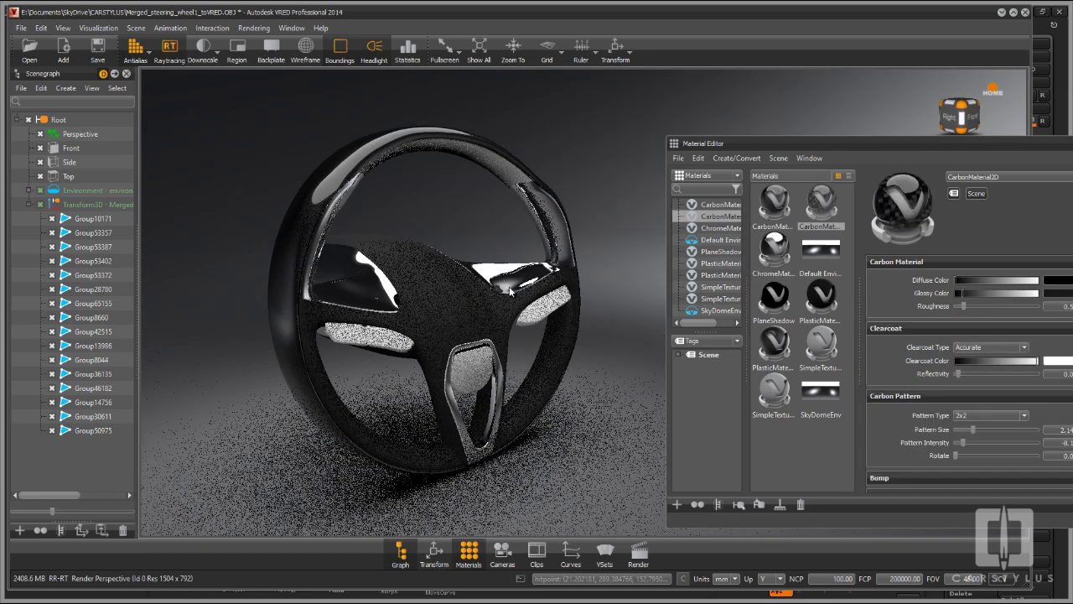
drag(483, 171, 524, 205)
drag(587, 280, 460, 261)
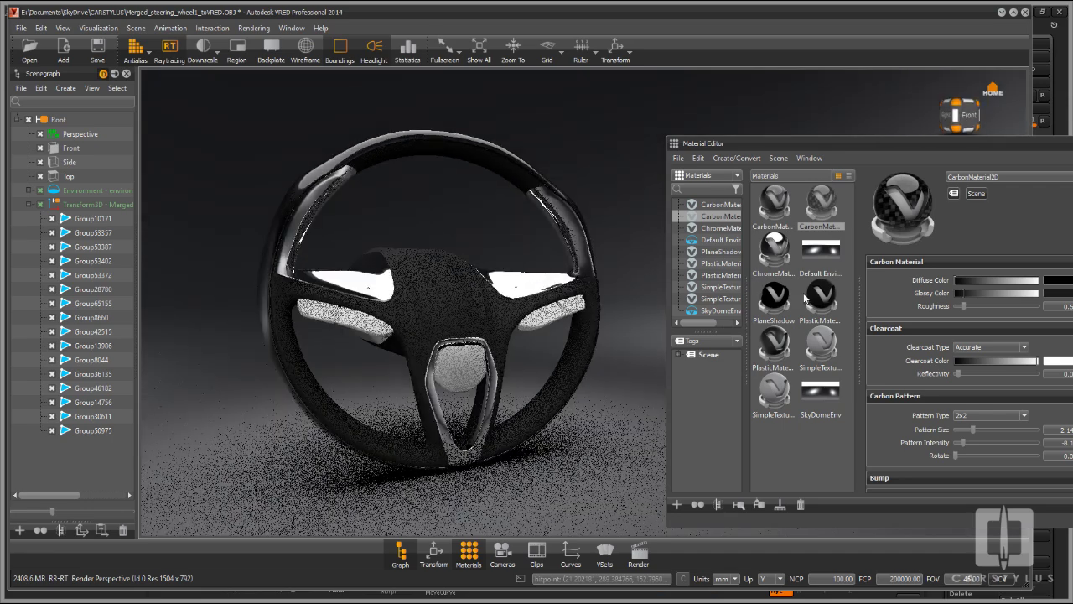
Apply the black PlasticMaterial to the spoke area of the steering wheel
click(818, 310)
drag(818, 308, 571, 307)
drag(611, 417, 576, 447)
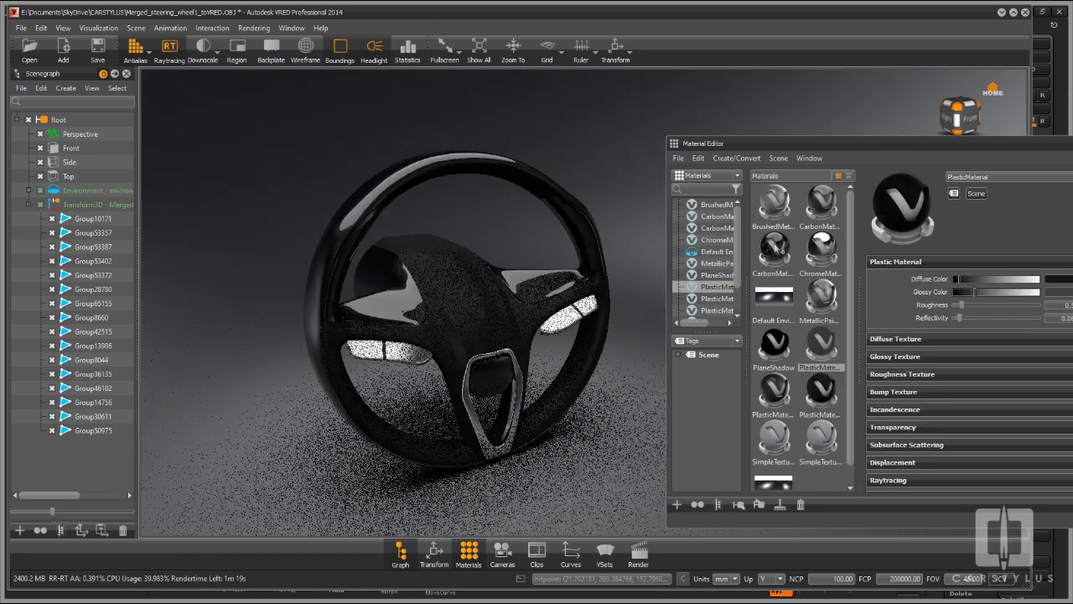
Try lightening the diffuse colour of CarbonMaterial2D to a light grey on the rim and spoke inserts
click(773, 250)
drag(964, 280, 981, 278)
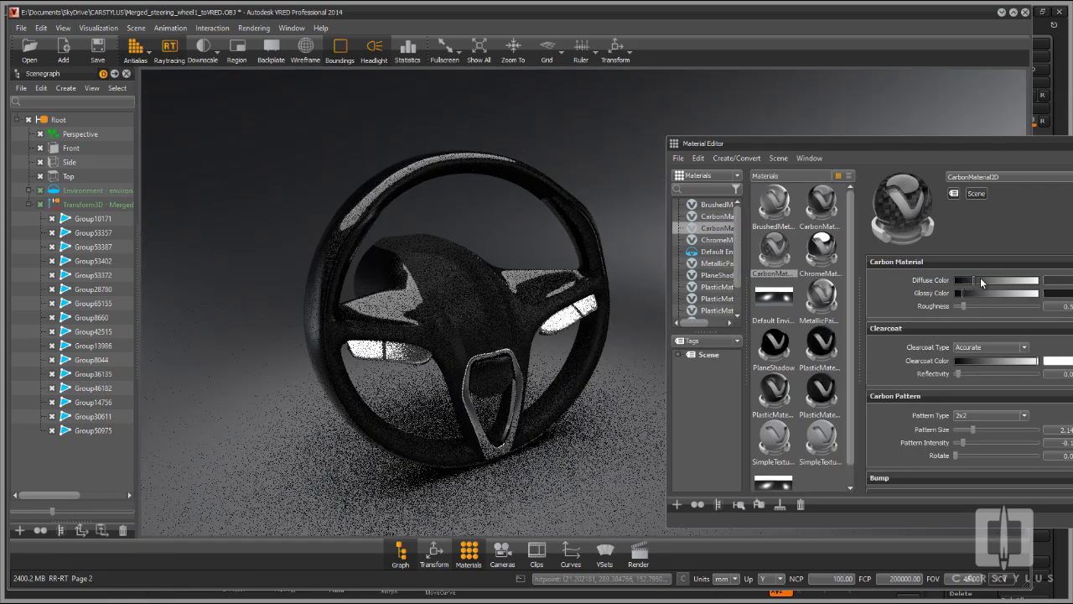
drag(563, 368, 466, 323)
drag(982, 281, 1008, 285)
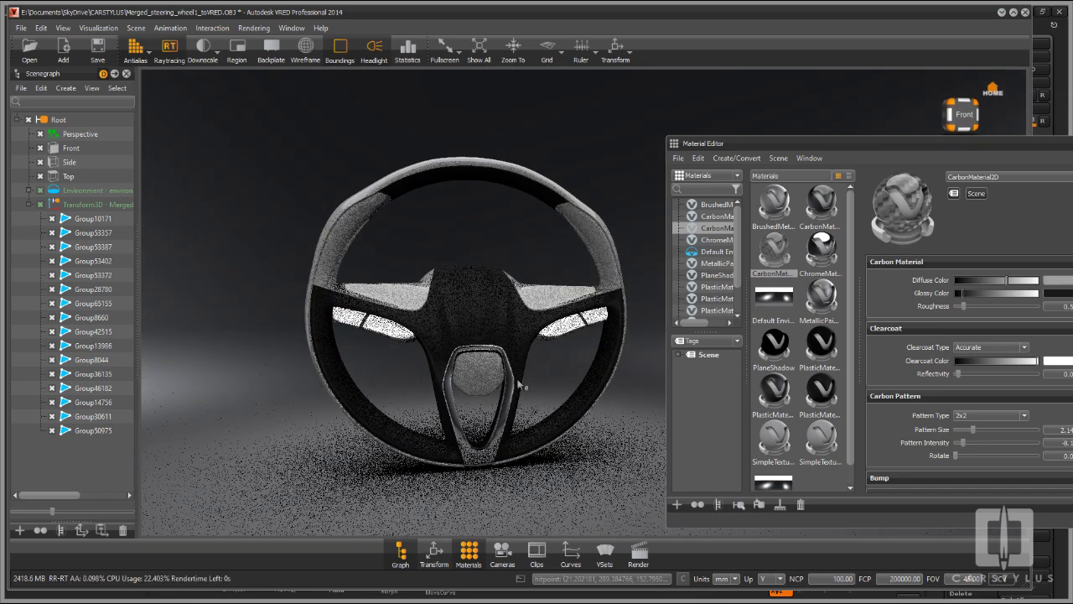
drag(520, 383, 369, 602)
drag(560, 362, 613, 360)
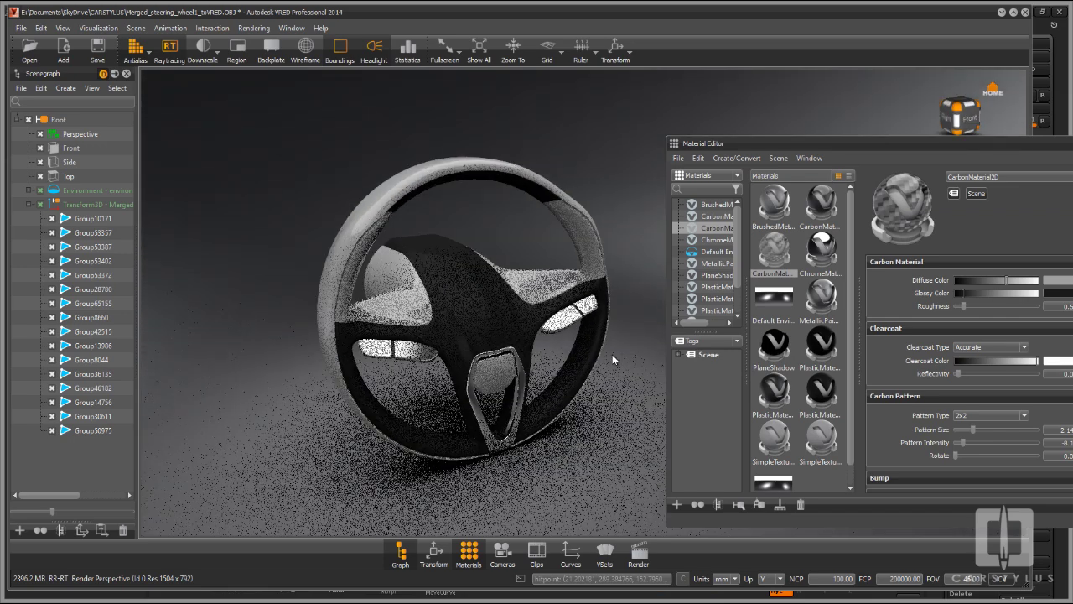
Create a new Plastic material with an orange diffuse colour and apply it to the rim's side grips and the upper spoke inserts
right_click(713, 408)
right_click(796, 385)
mouse_move(919, 380)
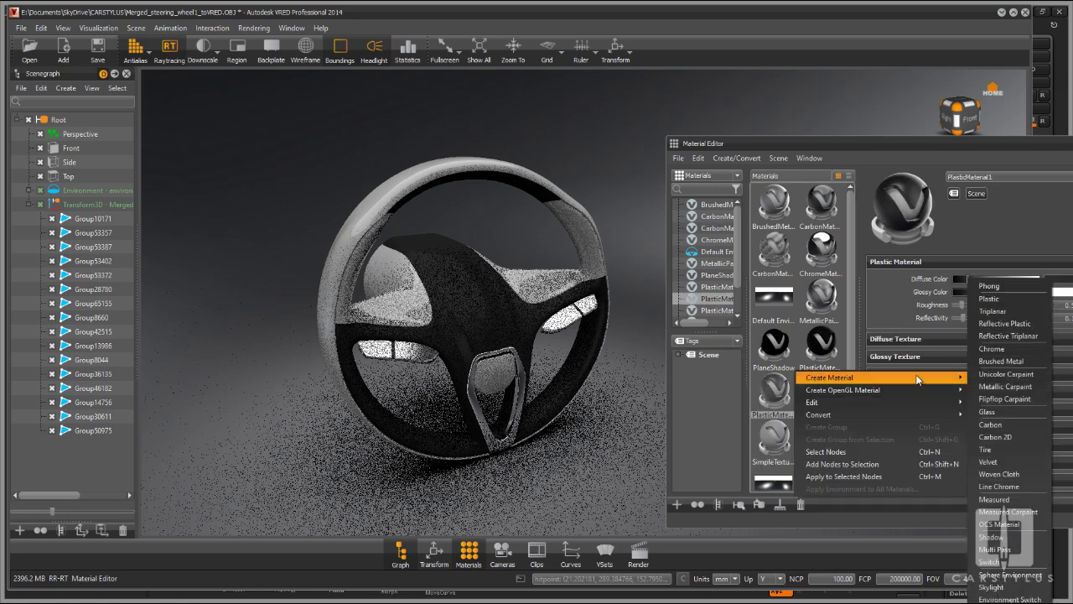
click(1019, 301)
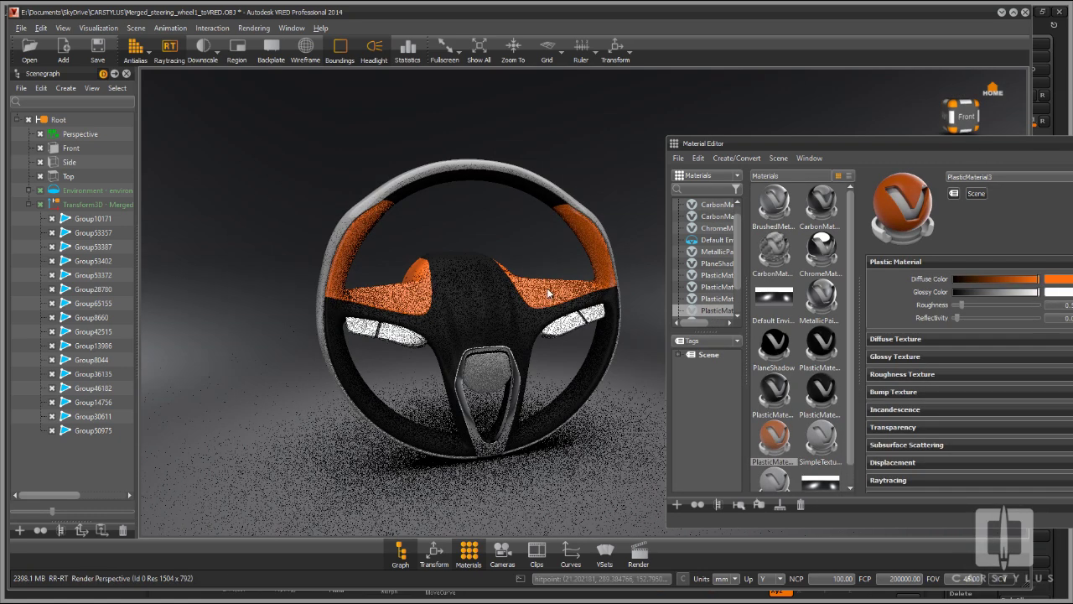
Apply the orange plastic material to the round piece in the lower spoke and to the inner upper section of the rim
drag(549, 294, 588, 407)
drag(573, 307, 498, 391)
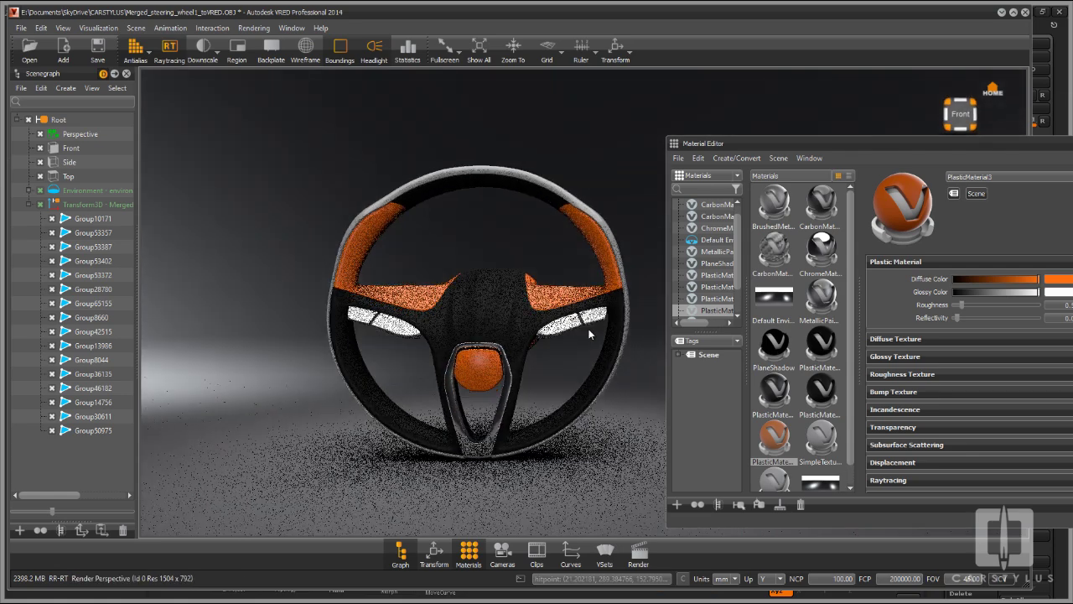
drag(590, 334, 679, 340)
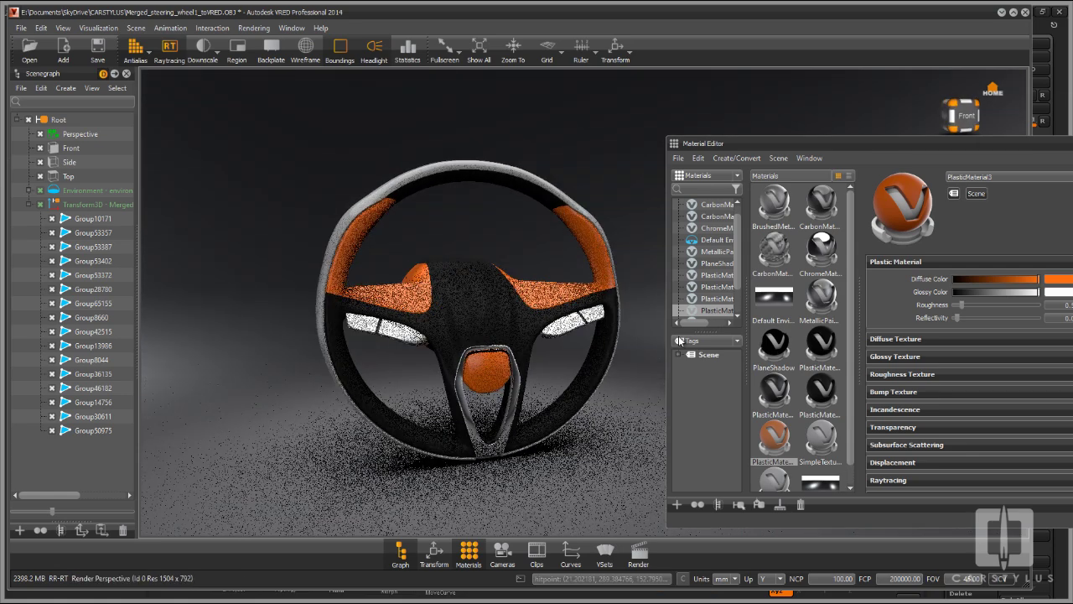
drag(392, 384, 482, 340)
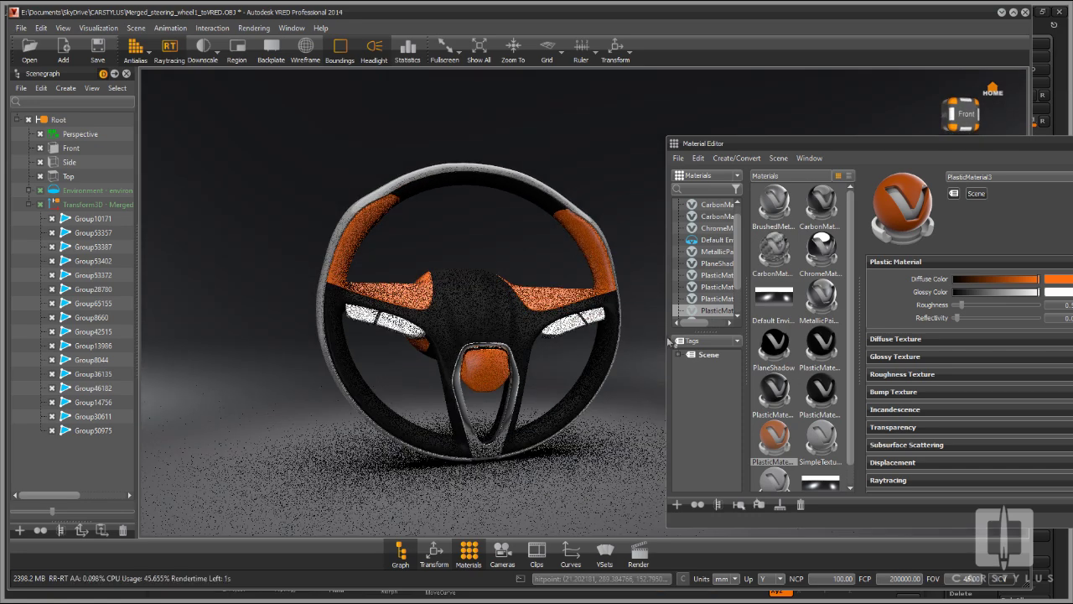
drag(626, 462, 577, 262)
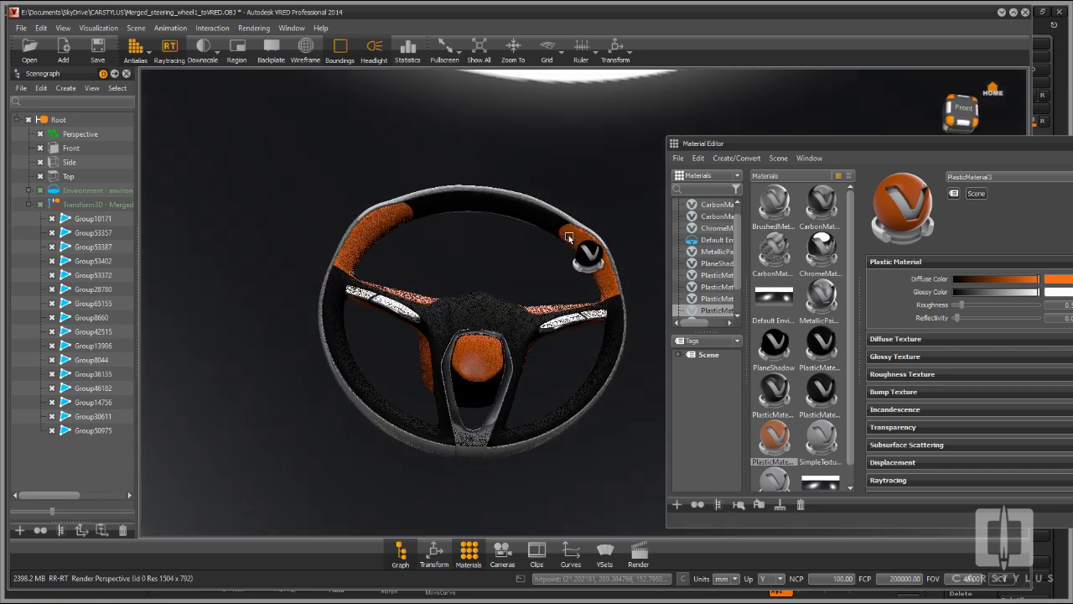
drag(585, 248, 560, 325)
drag(554, 257, 534, 197)
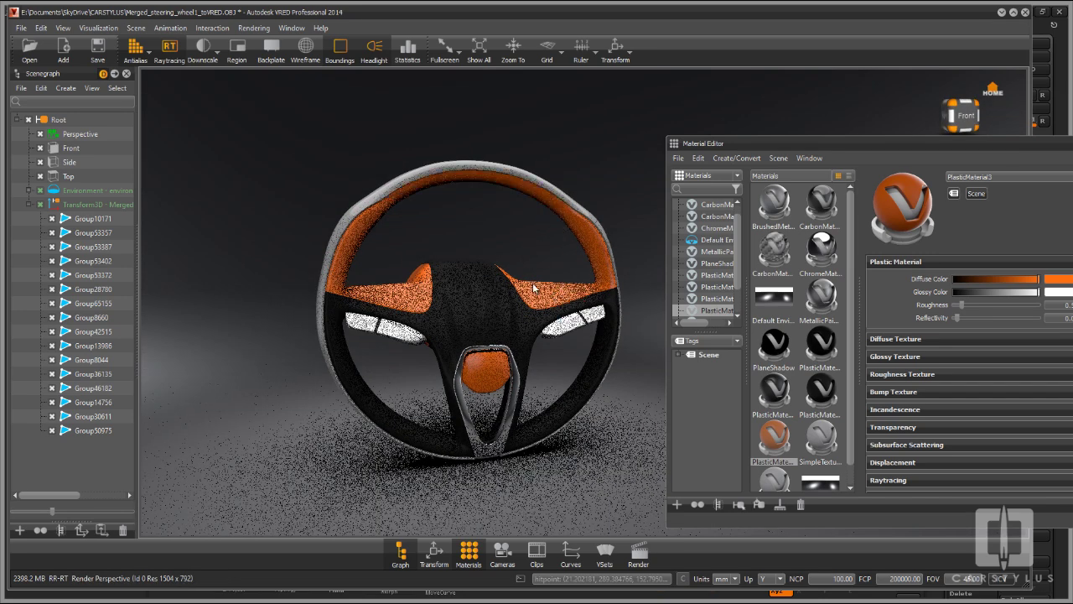
Darken the diffuse colour of CarbonMaterial2D to near black for the wheel's outer rim
drag(533, 286, 645, 212)
drag(498, 172, 699, 189)
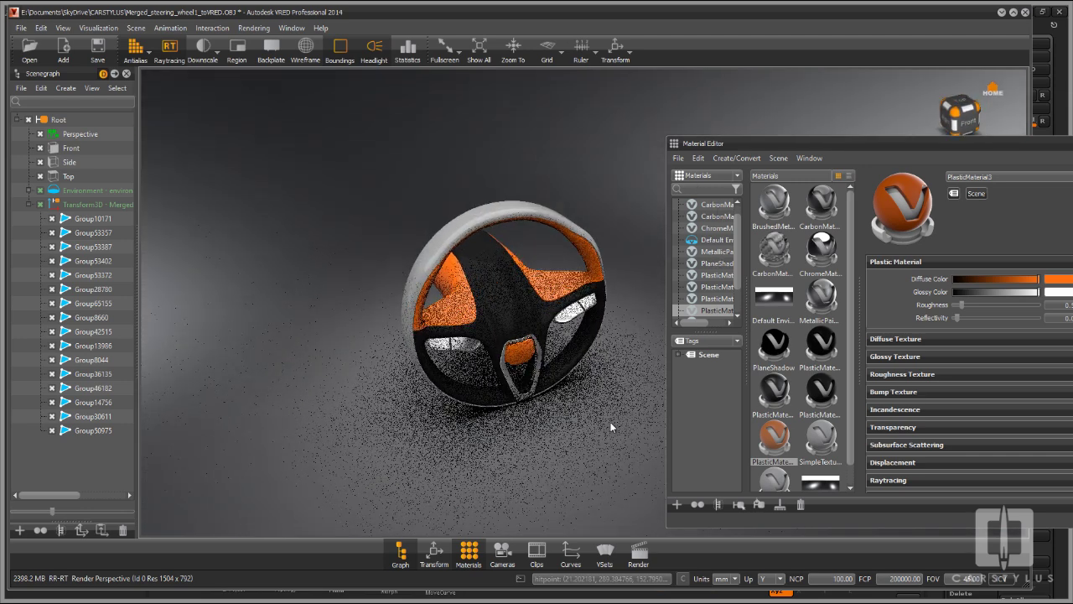
drag(611, 422, 671, 298)
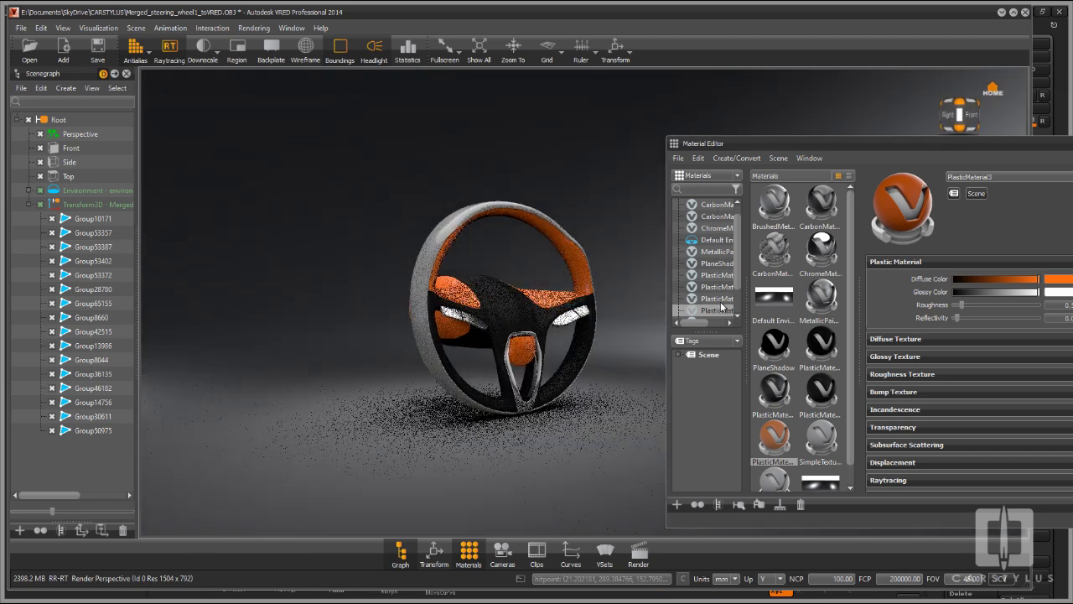
click(774, 251)
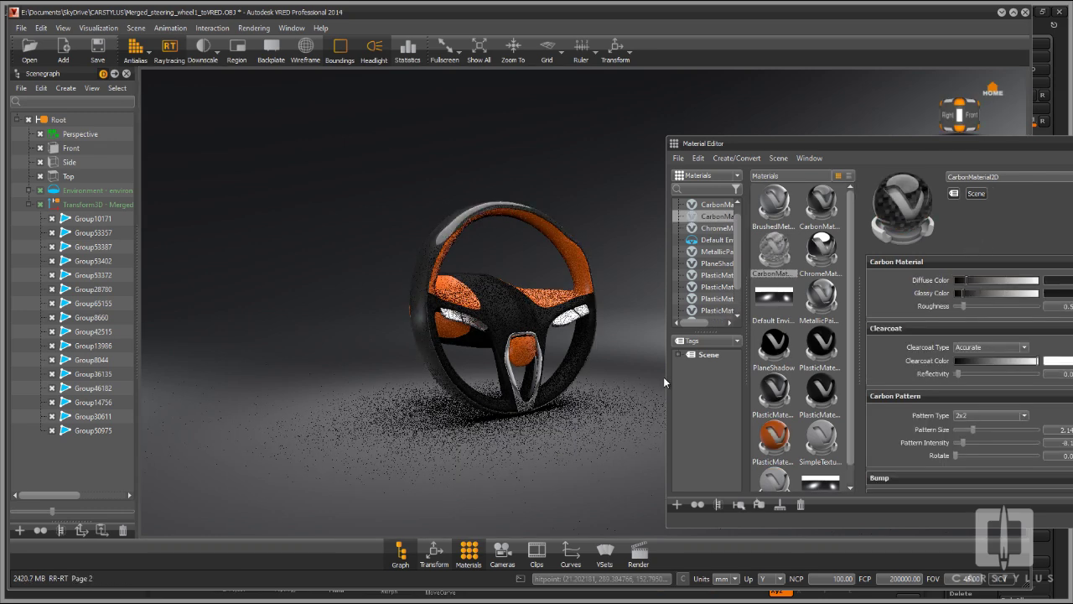
drag(663, 382, 503, 415)
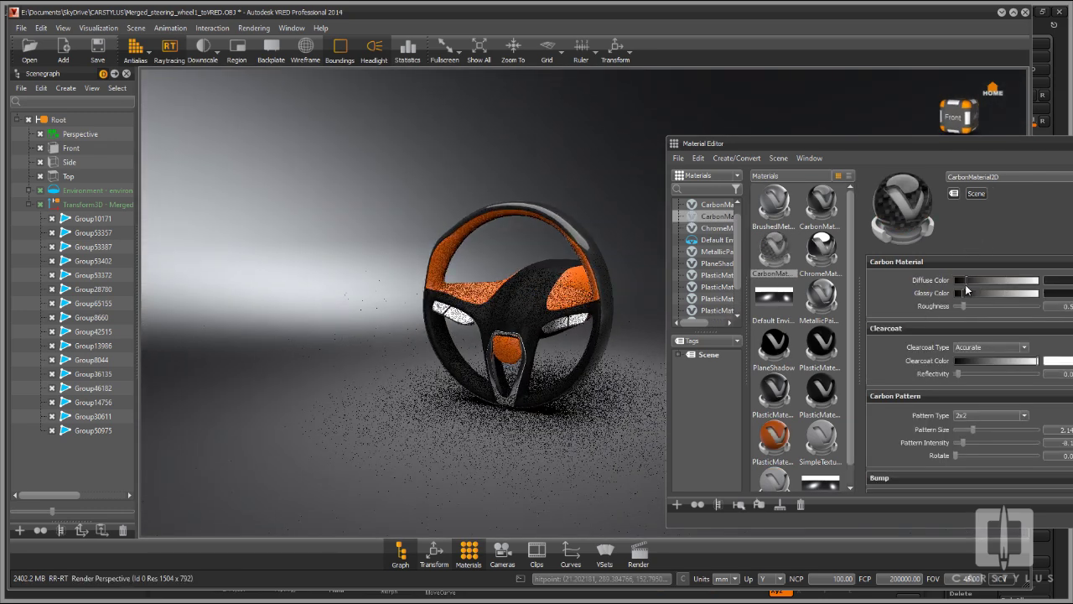
drag(571, 411, 629, 413)
right_drag(538, 424, 551, 459)
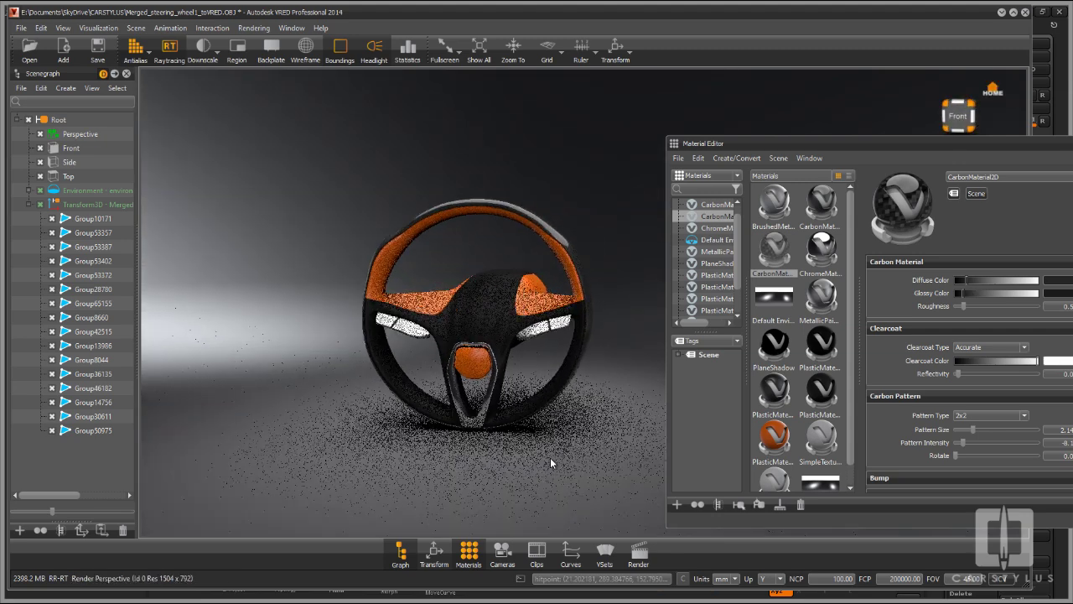
drag(550, 456, 650, 432)
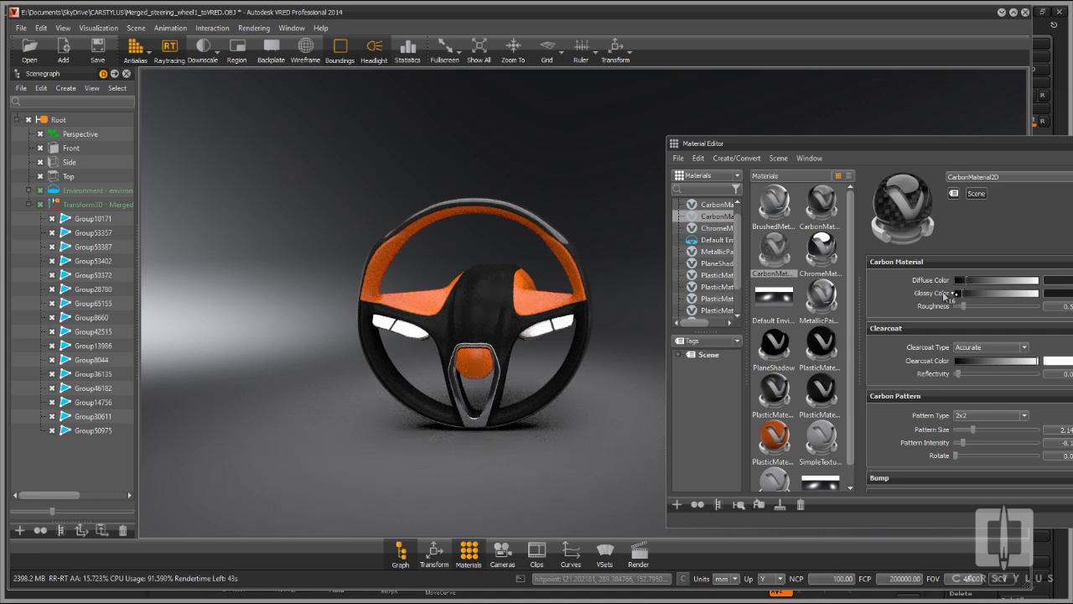
Apply a shiny metallic, chrome-like material to the outer band of the rim
drag(586, 453, 939, 509)
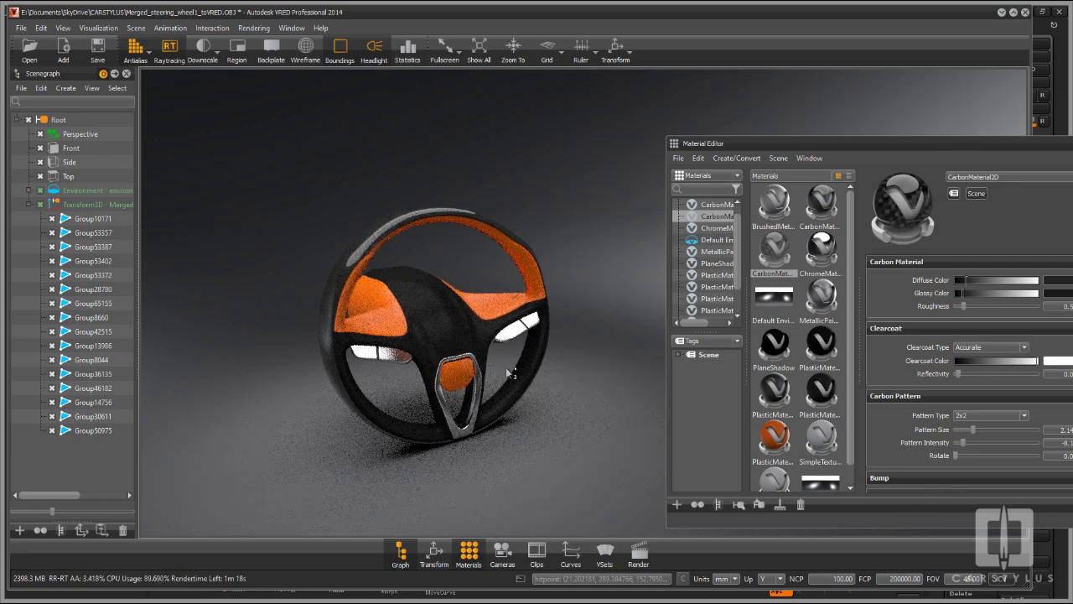
drag(515, 317, 359, 254)
mouse_move(546, 366)
mouse_down()
mouse_move(137, 357)
mouse_move(538, 353)
mouse_up()
drag(321, 308, 323, 306)
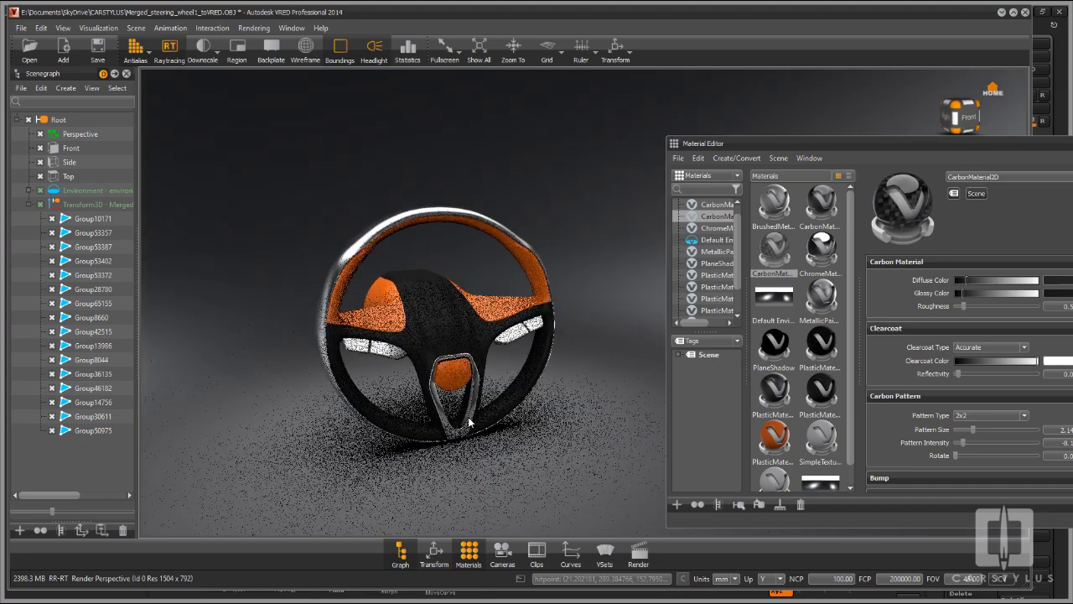